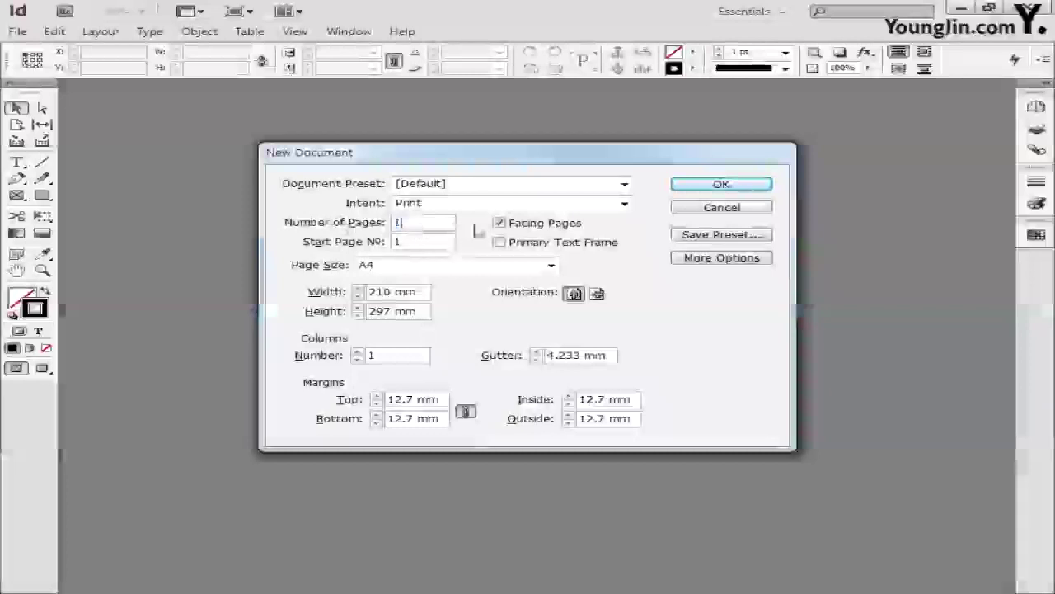
- Turn off facing pages for the new document and choose A4 as its page size
click(497, 224)
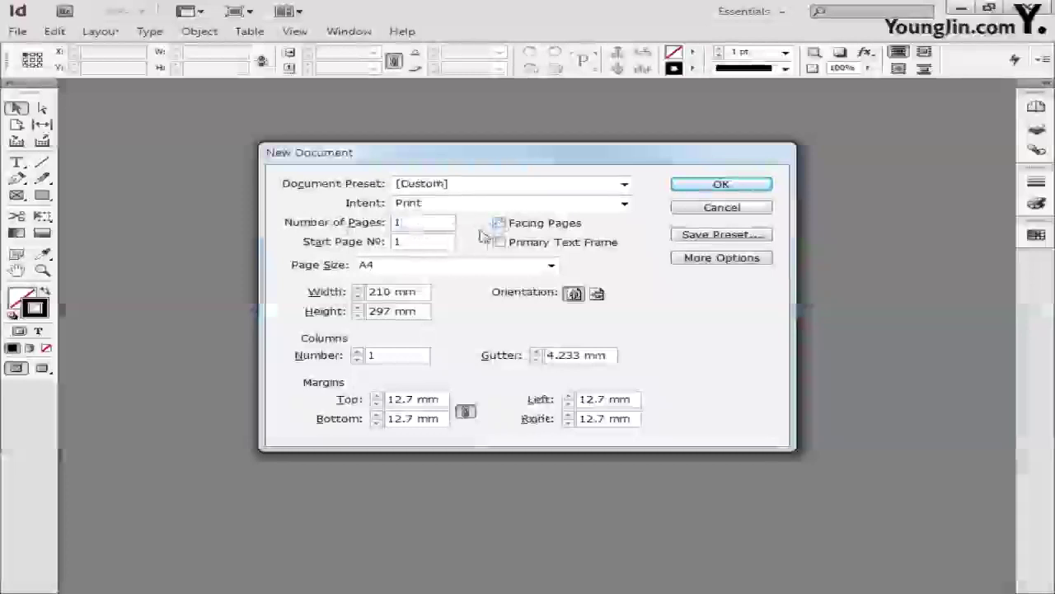
click(454, 269)
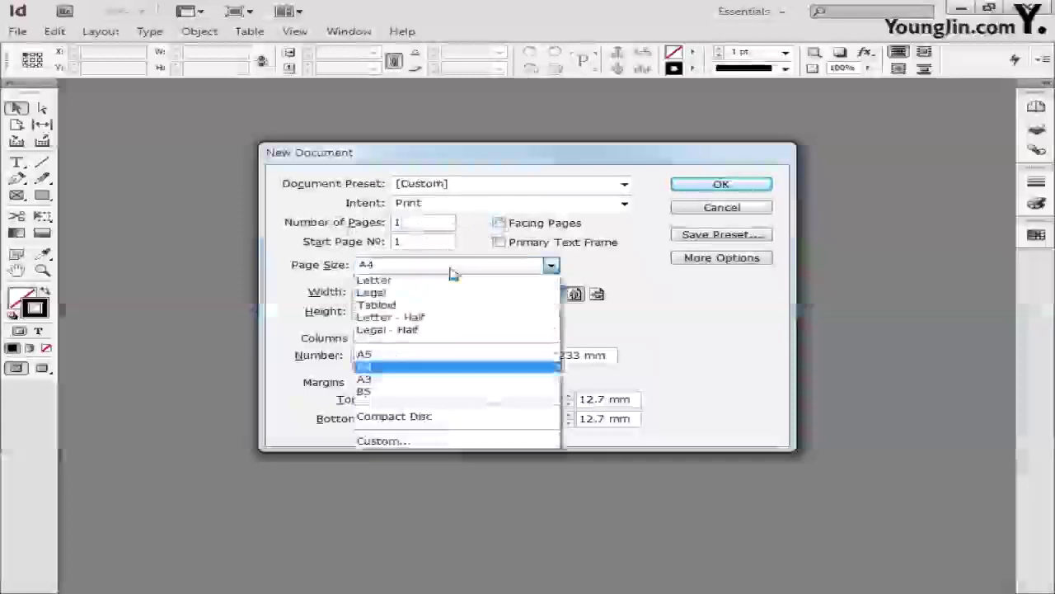
click(412, 366)
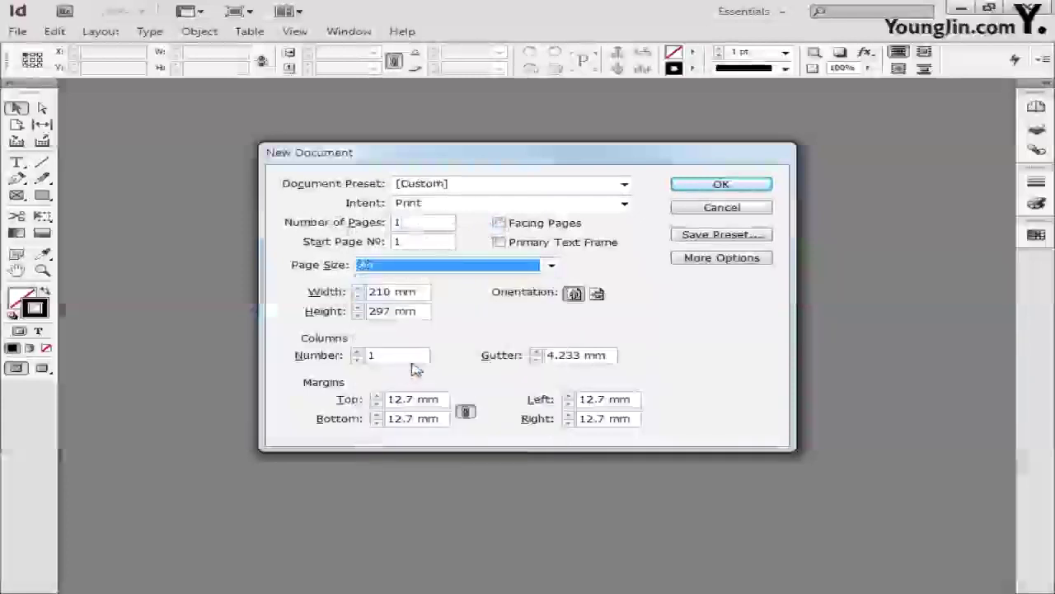
- Unlink the margin settings and set both the top and bottom margins to 30.5 mm
click(467, 412)
click(437, 400)
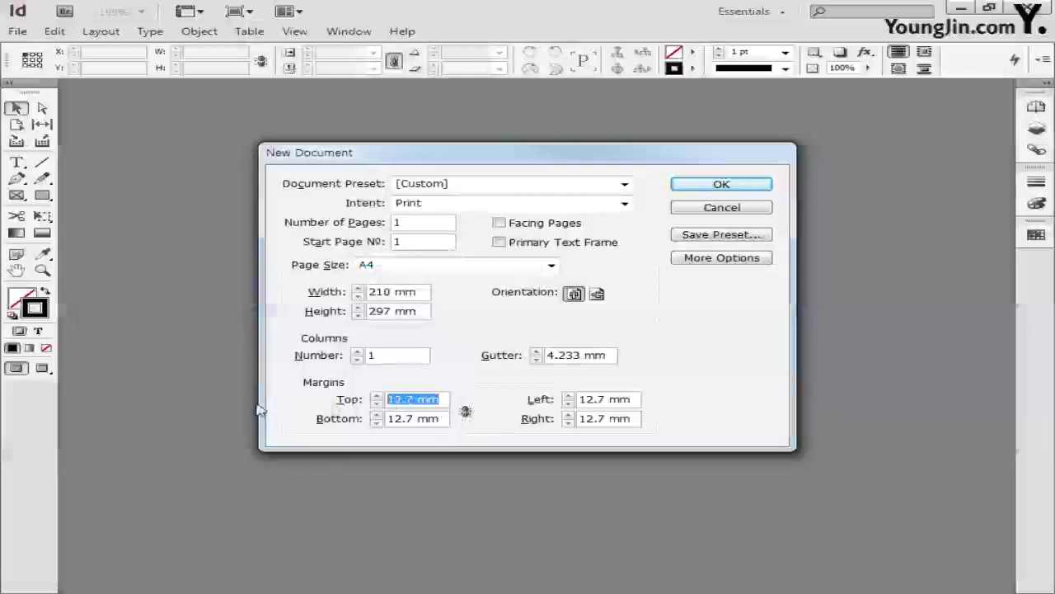
text(30.5)
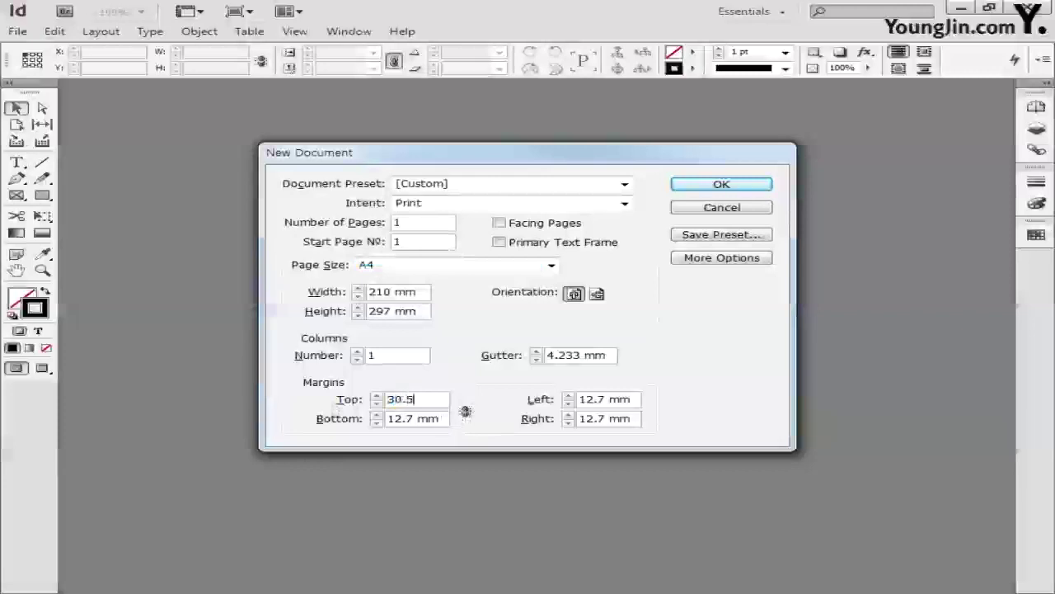
click(441, 420)
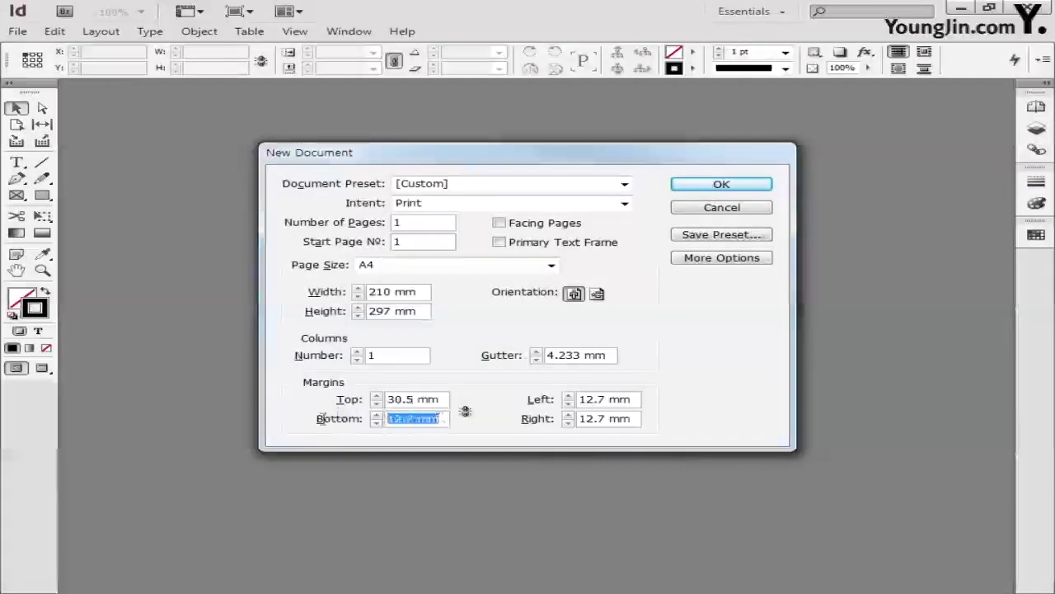
text(30)
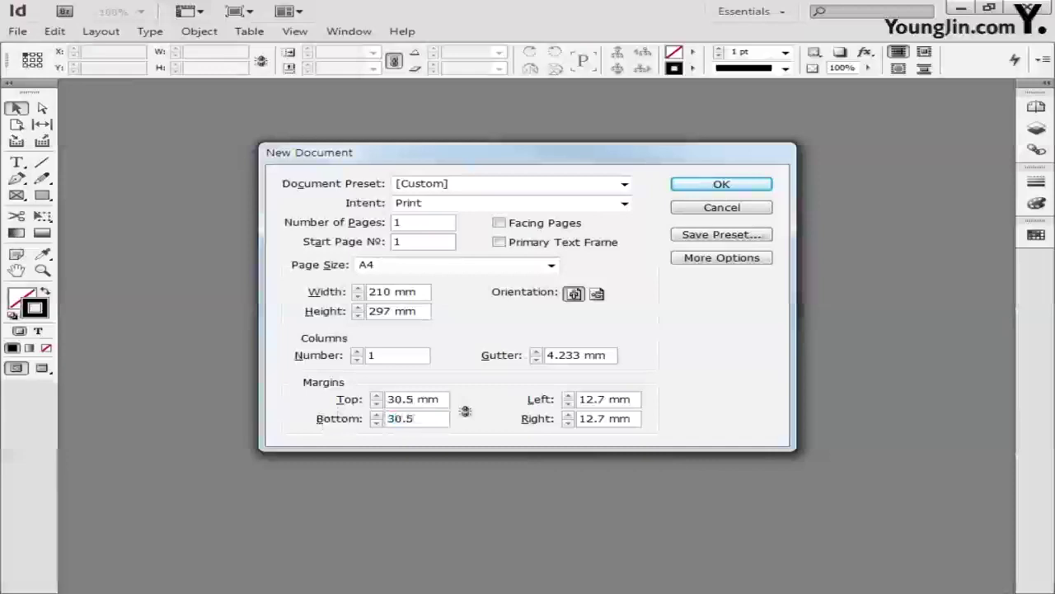
text(.5)
key(Tab)
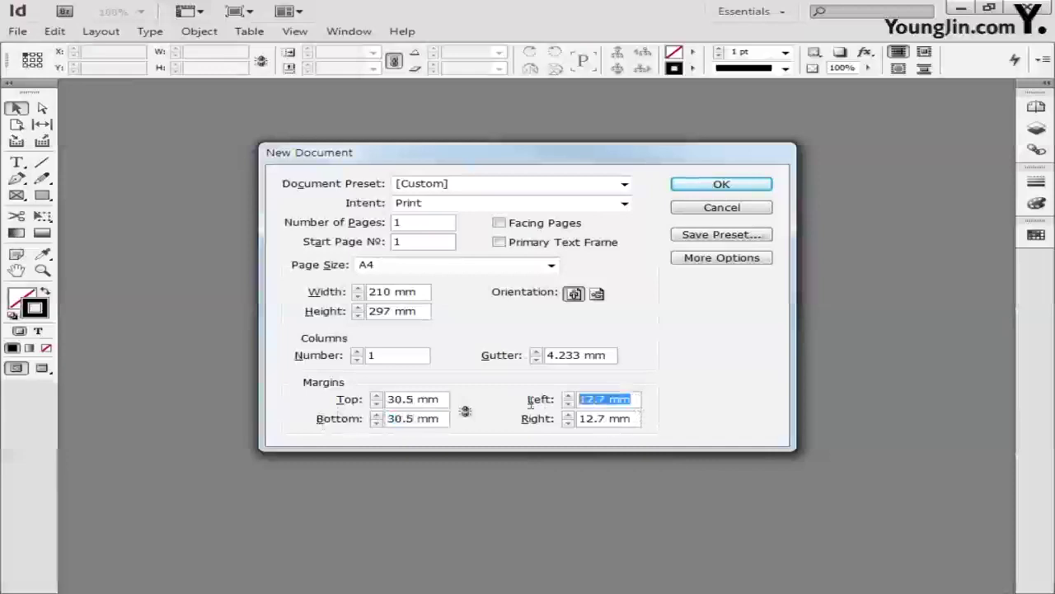
- Set the left and right margins to 17 mm and create the document
text(17)
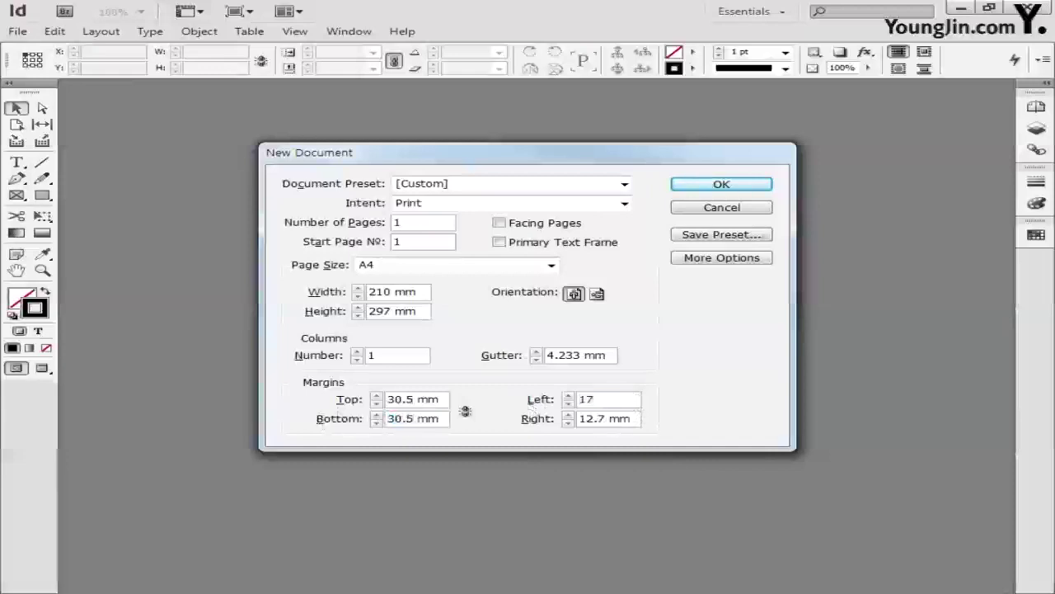
key(Tab)
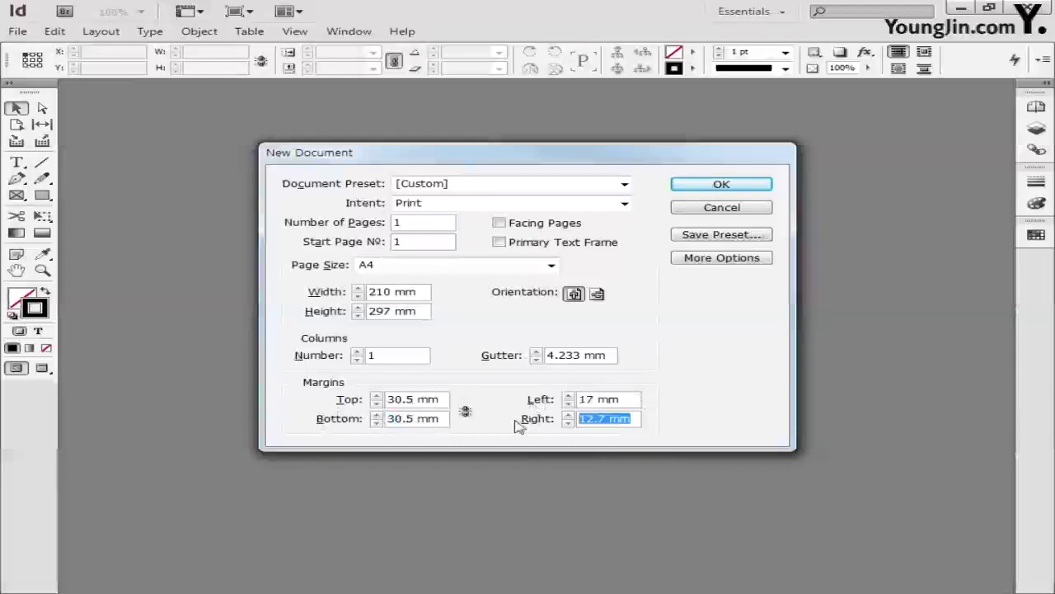
text(1)
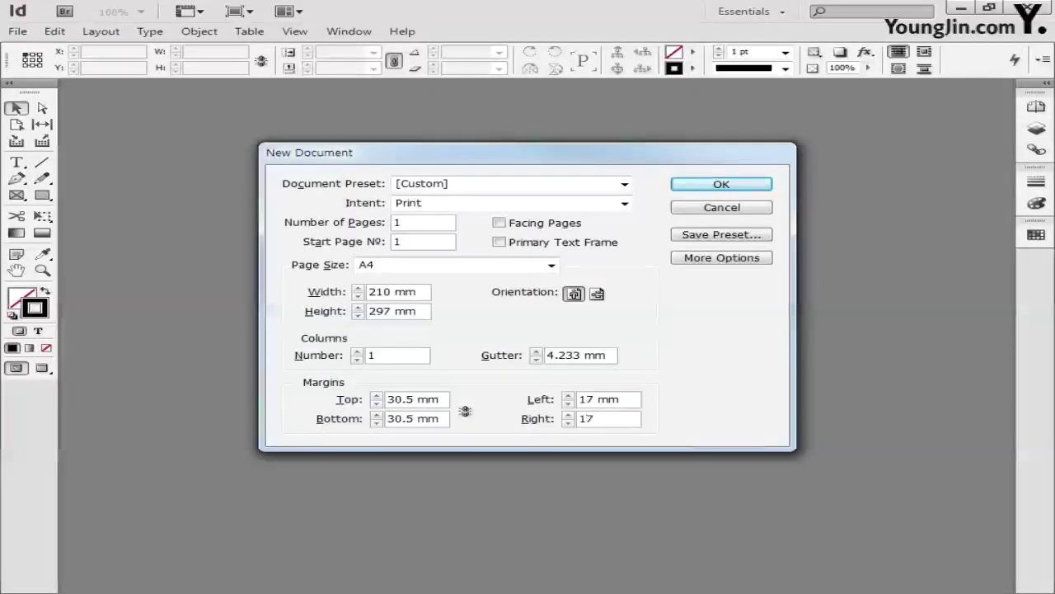
text(7)
click(699, 182)
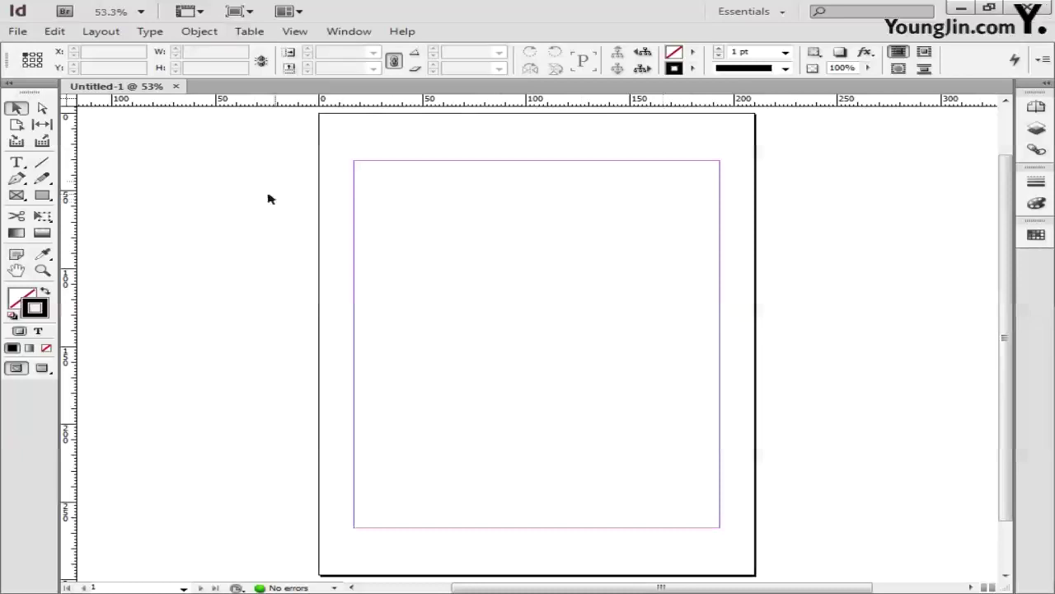
- Move the ruler origin to the upper-left margin corner and add a vertical guide at X 3 mm
drag(71, 104, 355, 161)
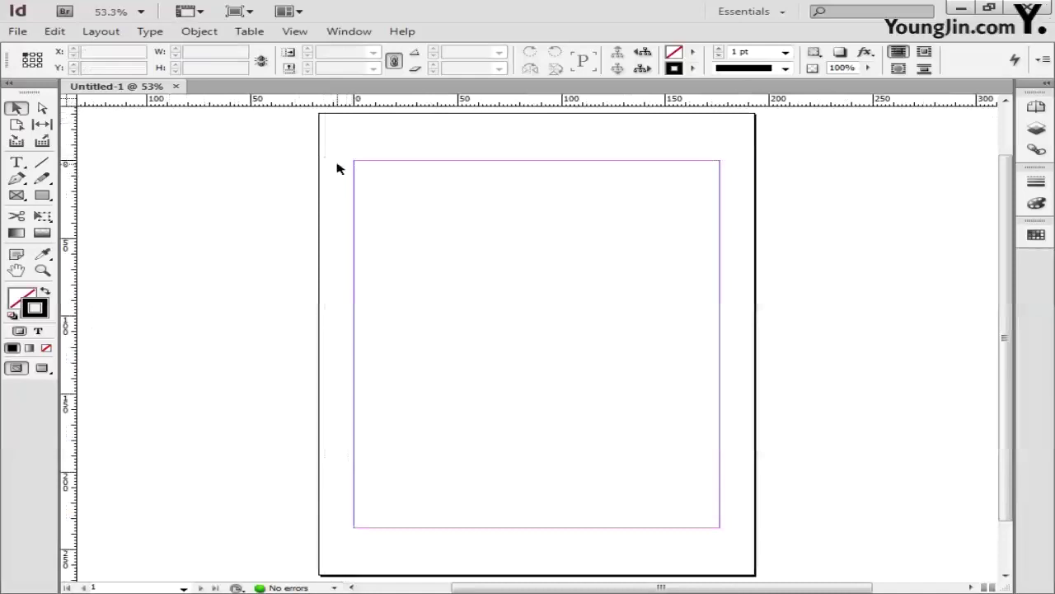
click(43, 271)
drag(314, 137, 392, 188)
drag(434, 244, 375, 245)
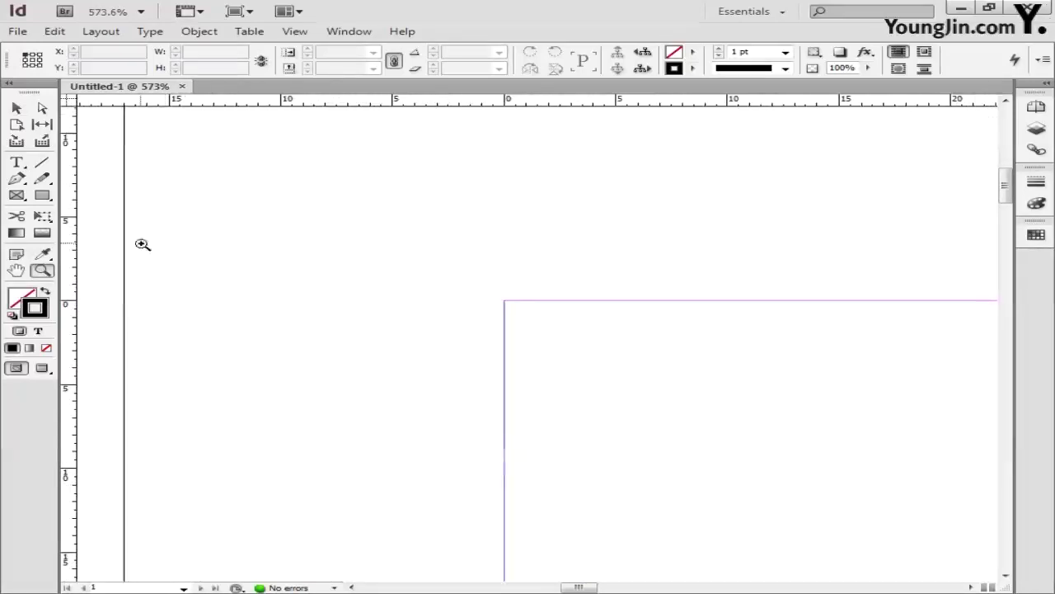
drag(71, 245, 507, 307)
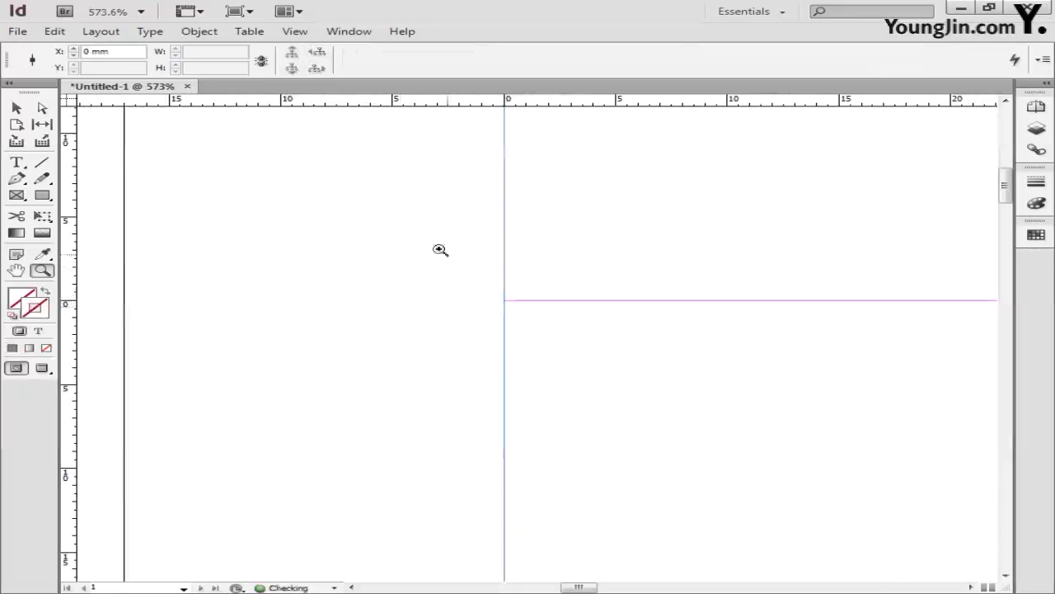
double_click(129, 51)
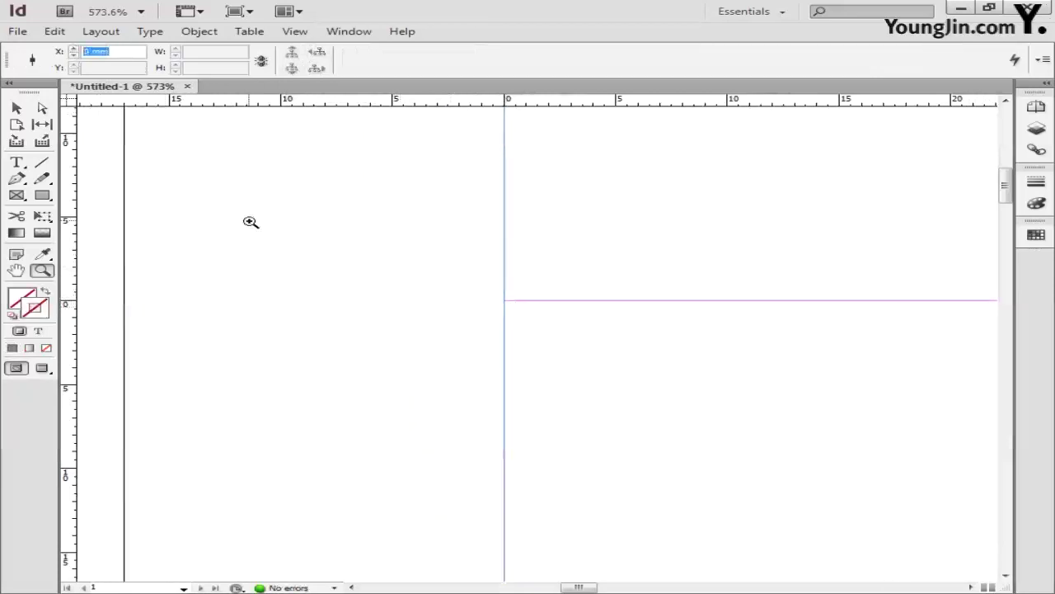
text(3)
key(Return)
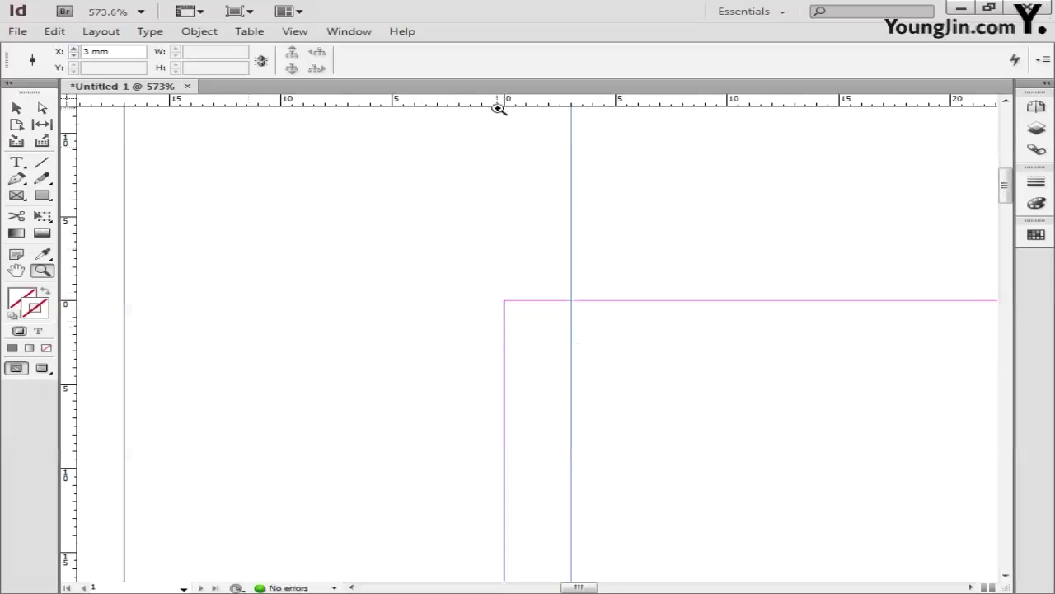
- Add a horizontal guide just inside the upper margin at Y 3 mm
drag(497, 104, 513, 300)
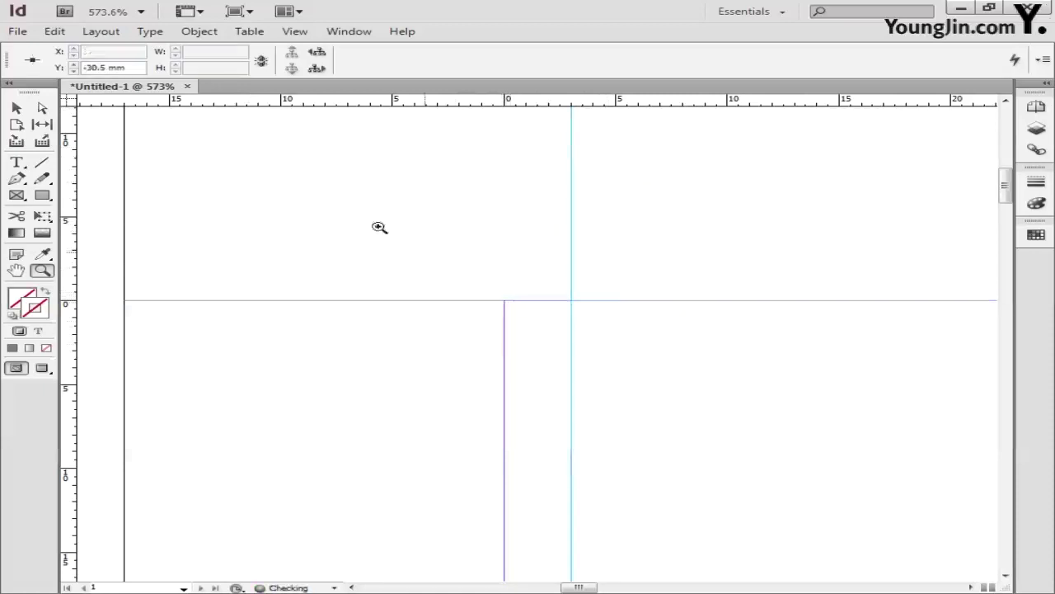
click(63, 69)
text(3)
key(Return)
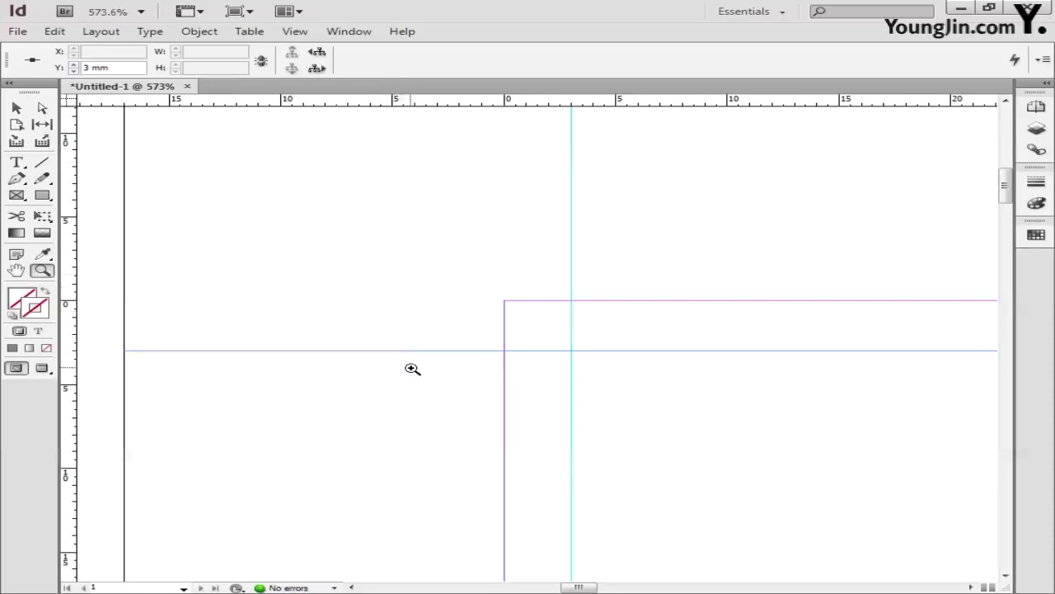
- Add a vertical guide just inside the right margin at X 173 mm
double_click(16, 272)
click(43, 270)
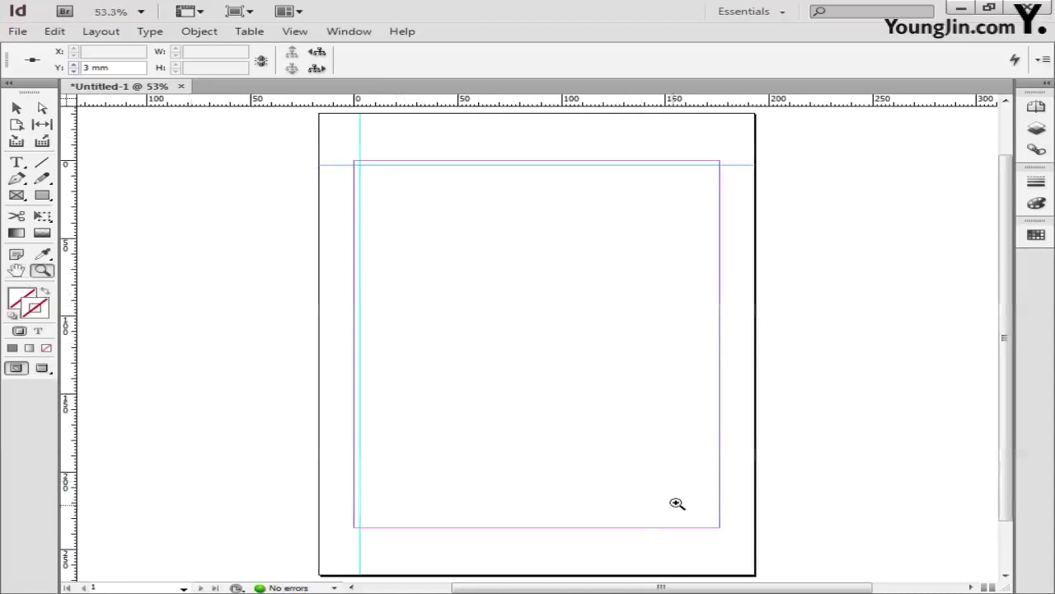
drag(679, 498, 736, 545)
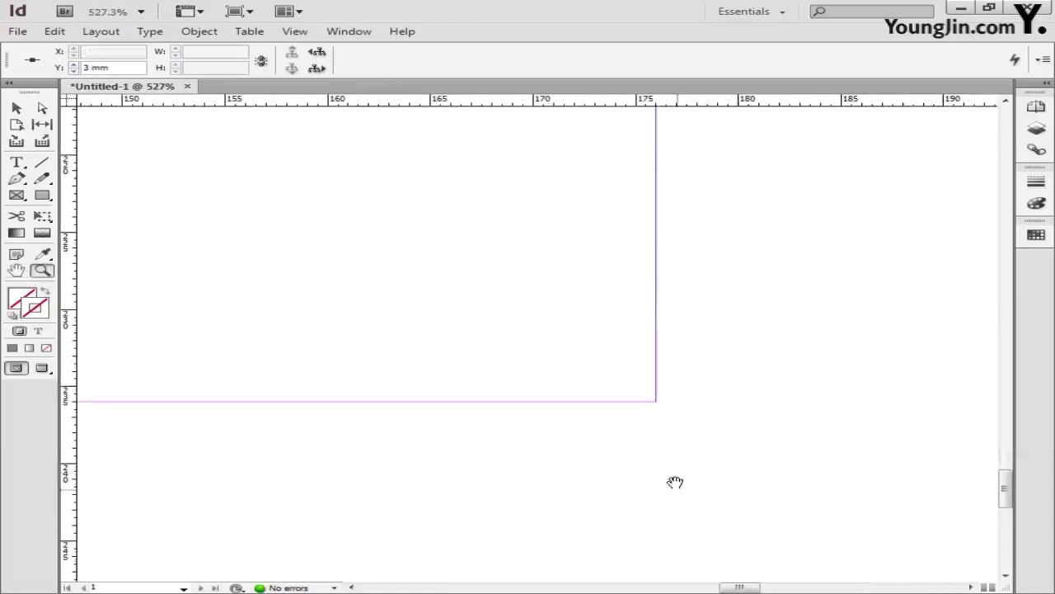
drag(676, 480, 617, 454)
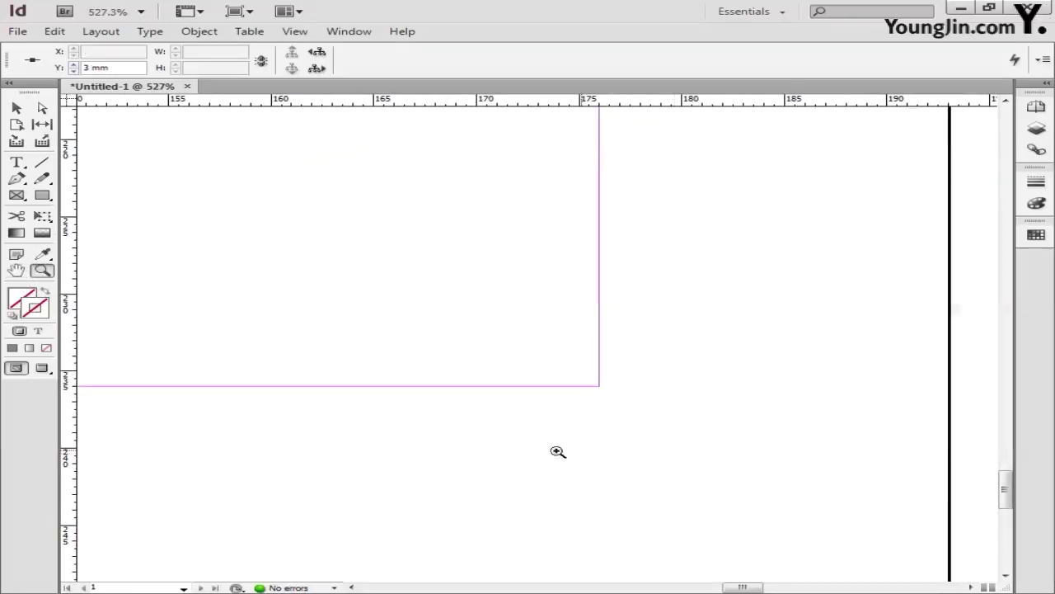
drag(72, 357, 596, 369)
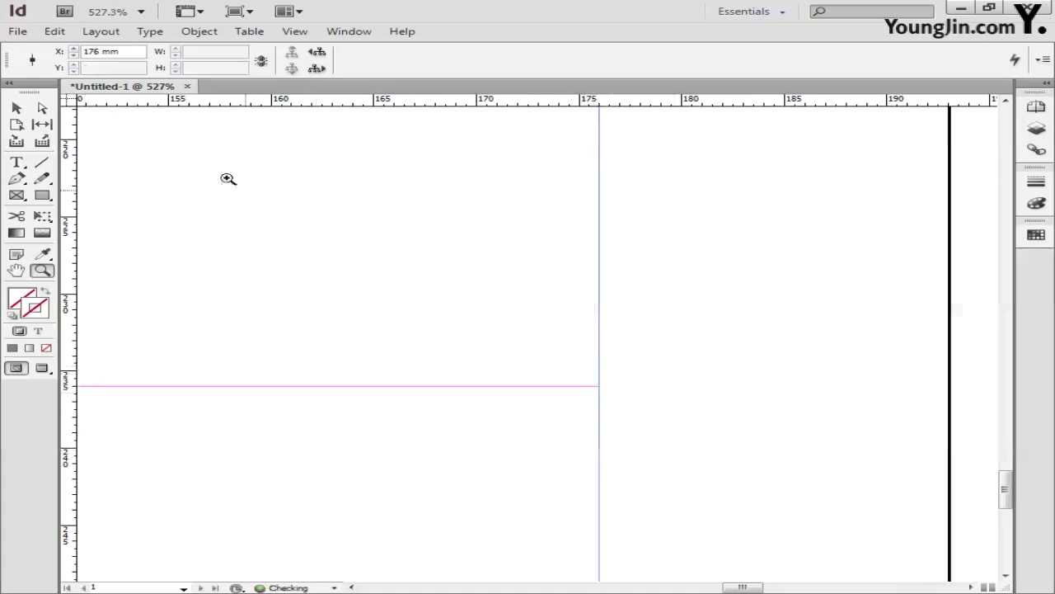
click(129, 51)
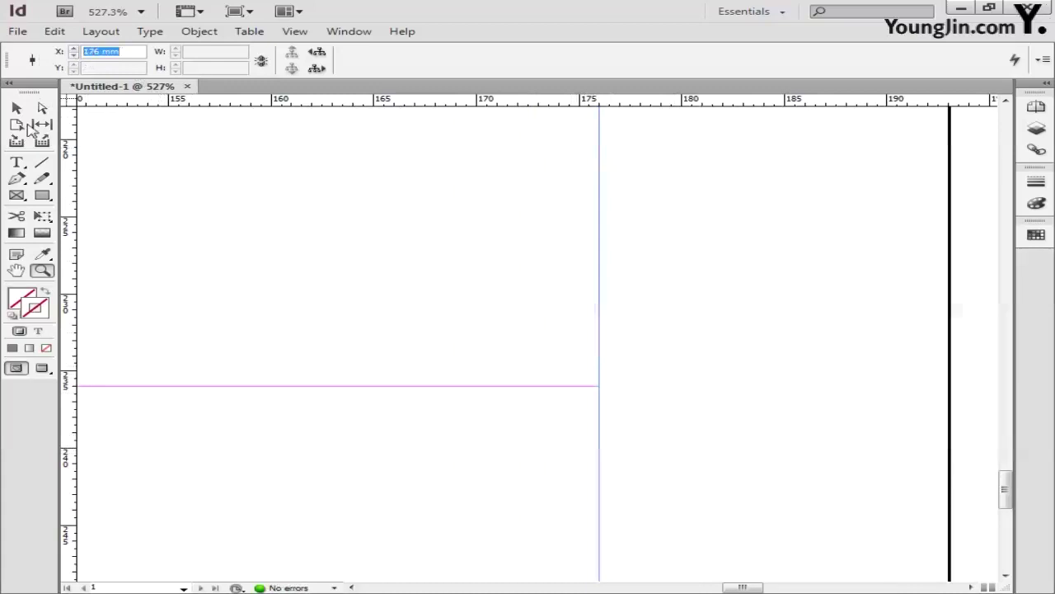
text(173)
key(Return)
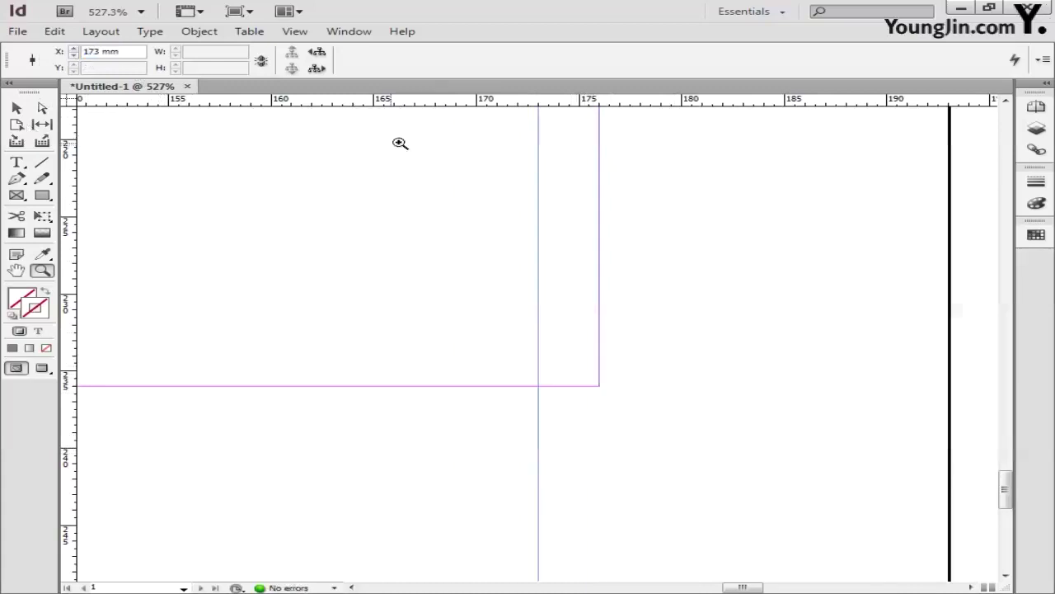
- Add a horizontal guide just inside the lower margin at Y 233 mm
drag(432, 102, 459, 387)
click(125, 67)
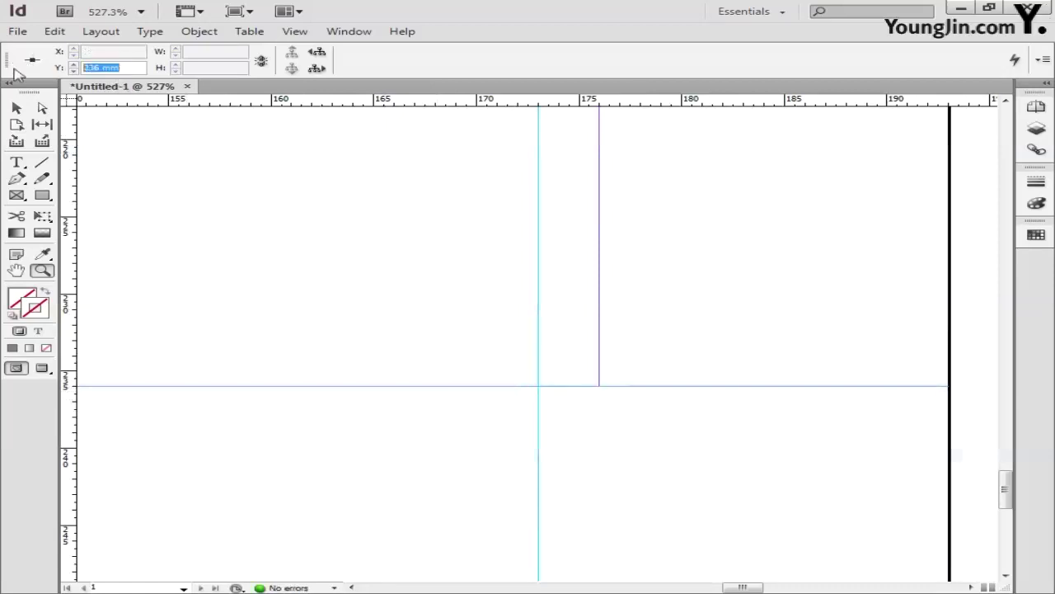
text(233)
key(Return)
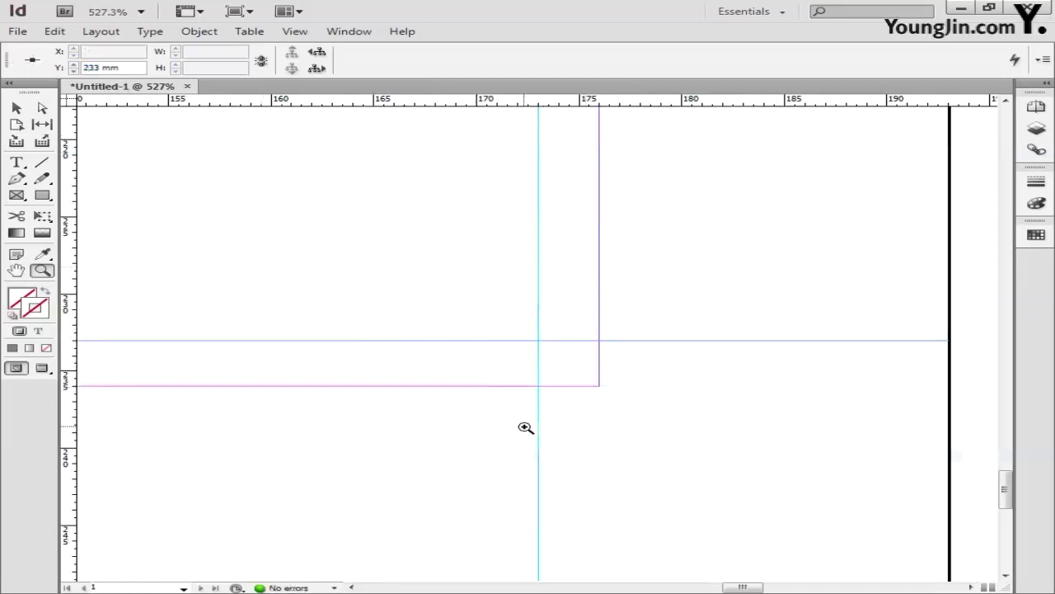
- Near the page's upper-left margin corner, draw a vertical line about 7.8 mm long above it and a horizontal line about 7.7 mm long beside it
double_click(16, 270)
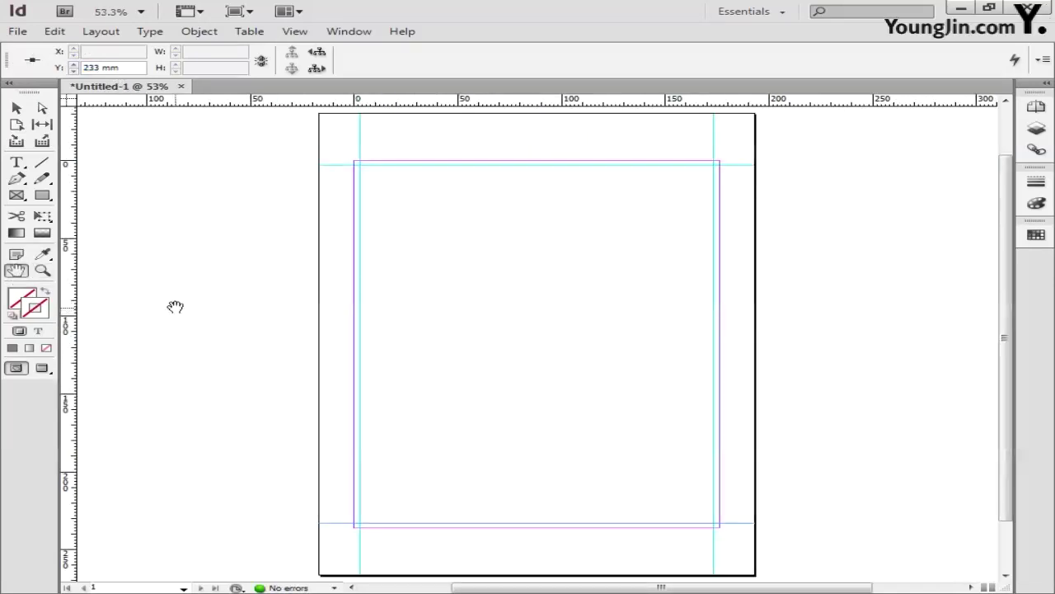
click(42, 269)
drag(338, 139, 388, 189)
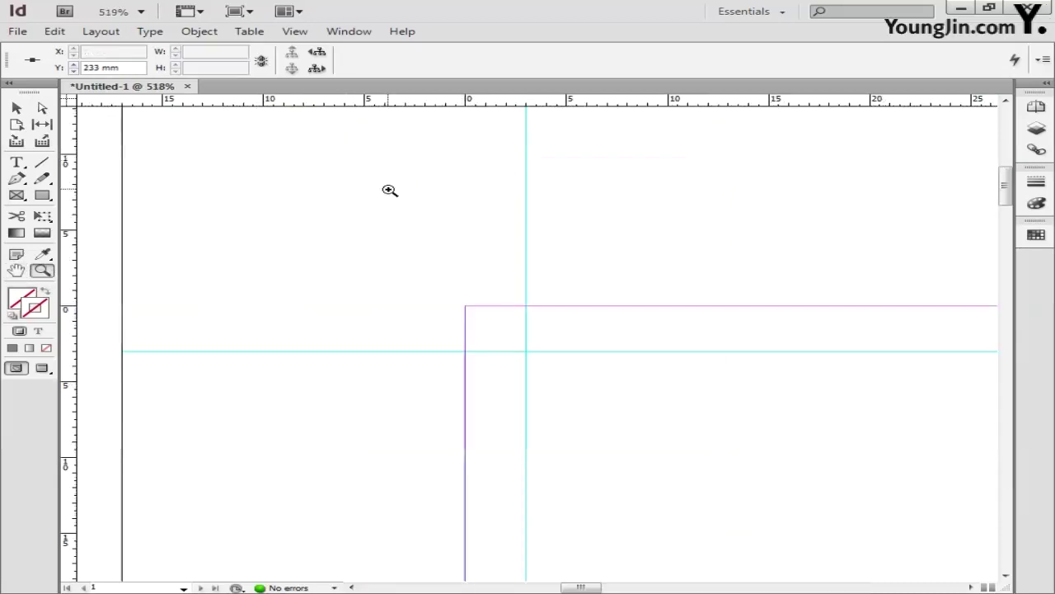
click(42, 162)
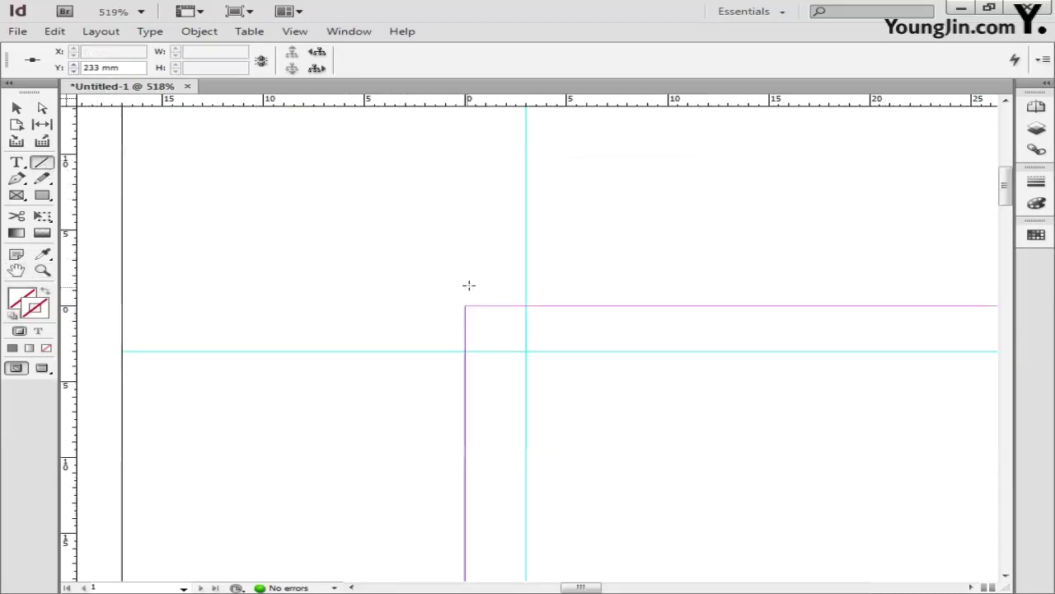
drag(472, 275, 472, 157)
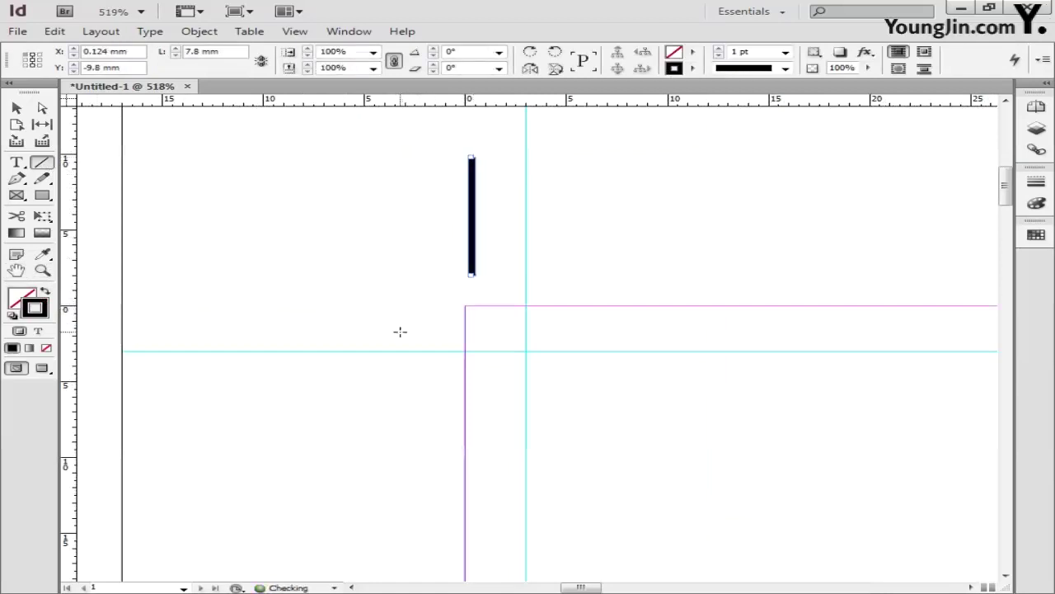
drag(400, 331, 242, 331)
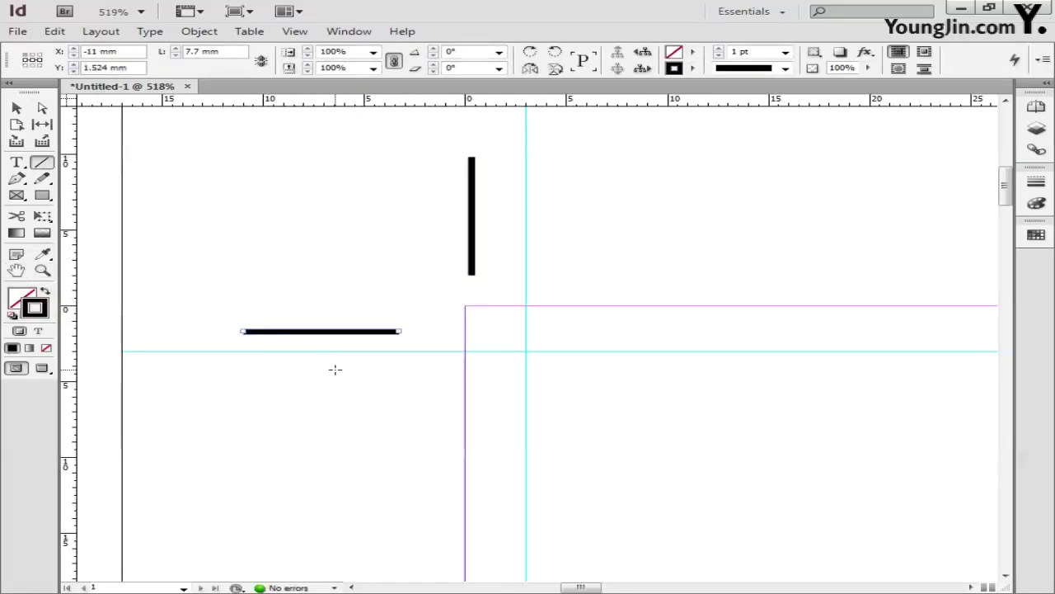
- Set the length of the horizontal line beside the margin corner to 5 mm
click(19, 109)
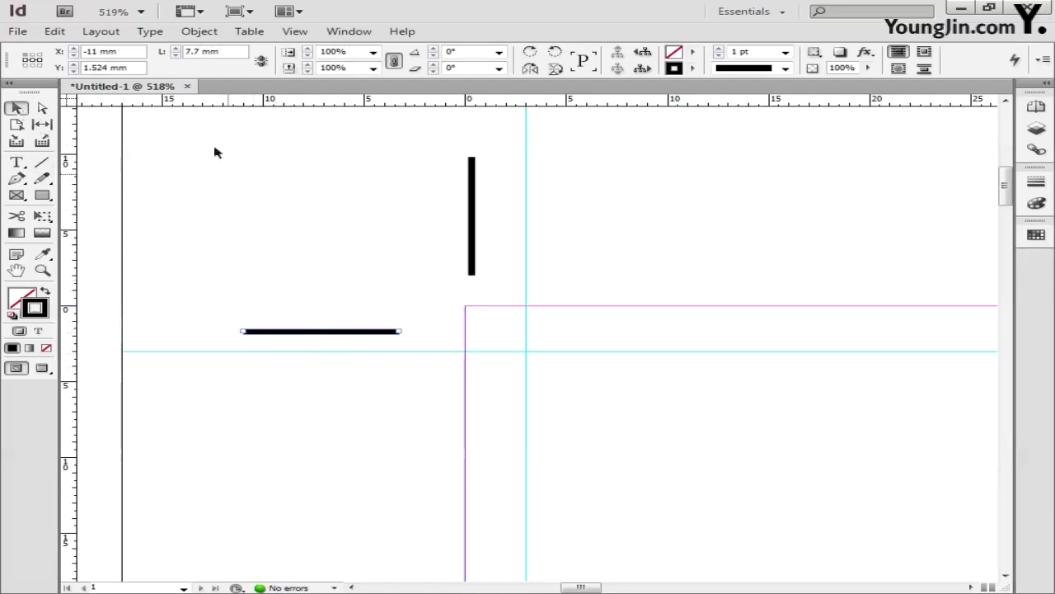
click(227, 51)
text(5)
key(Return)
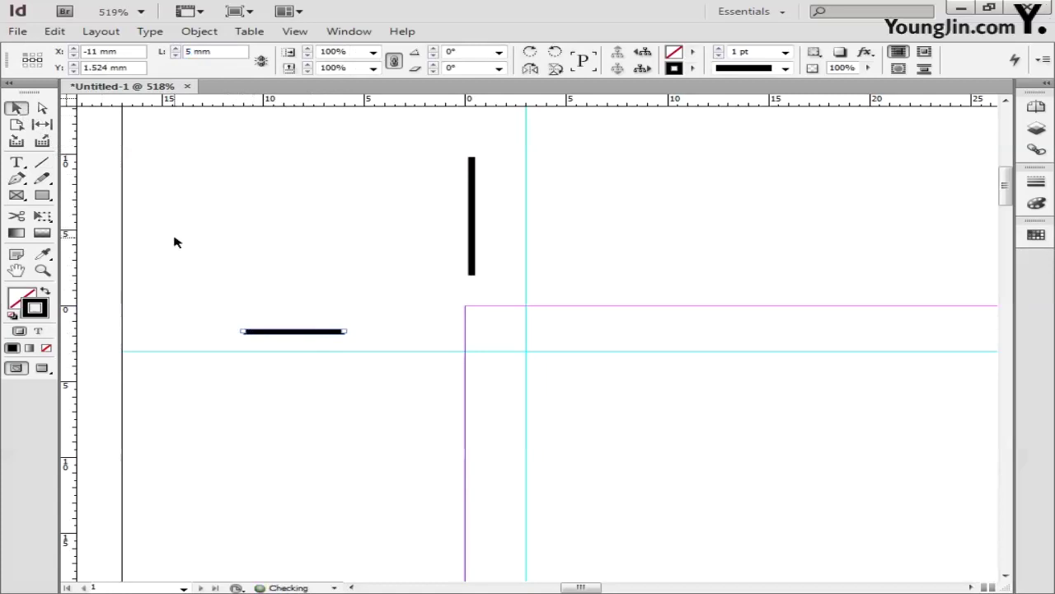
- Set the vertical line's length to 5 mm and move both lines against the guides, ending at the upper-left margin edges
click(473, 252)
click(203, 51)
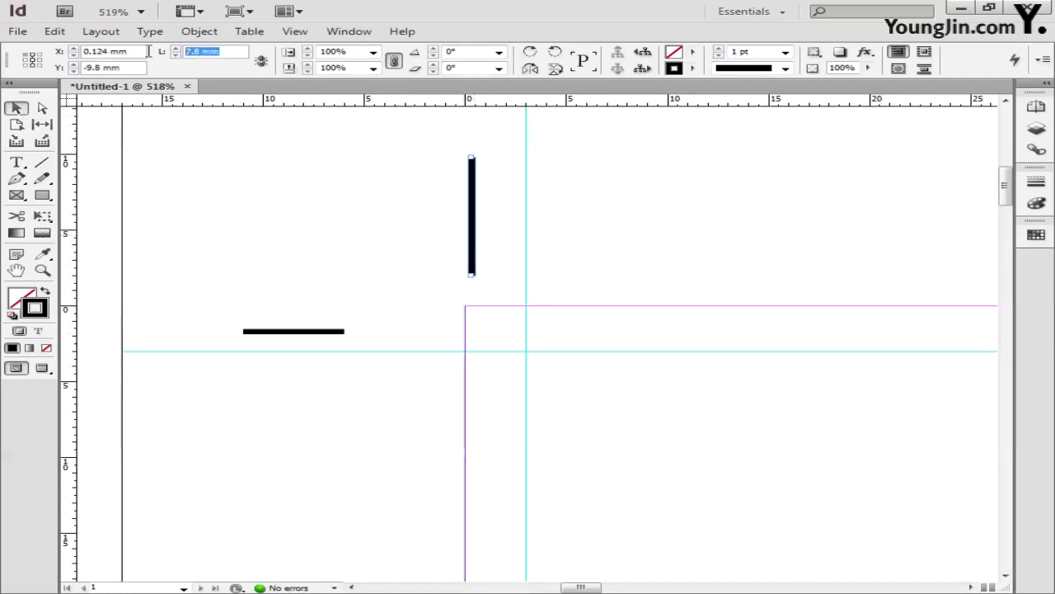
text(5)
key(Return)
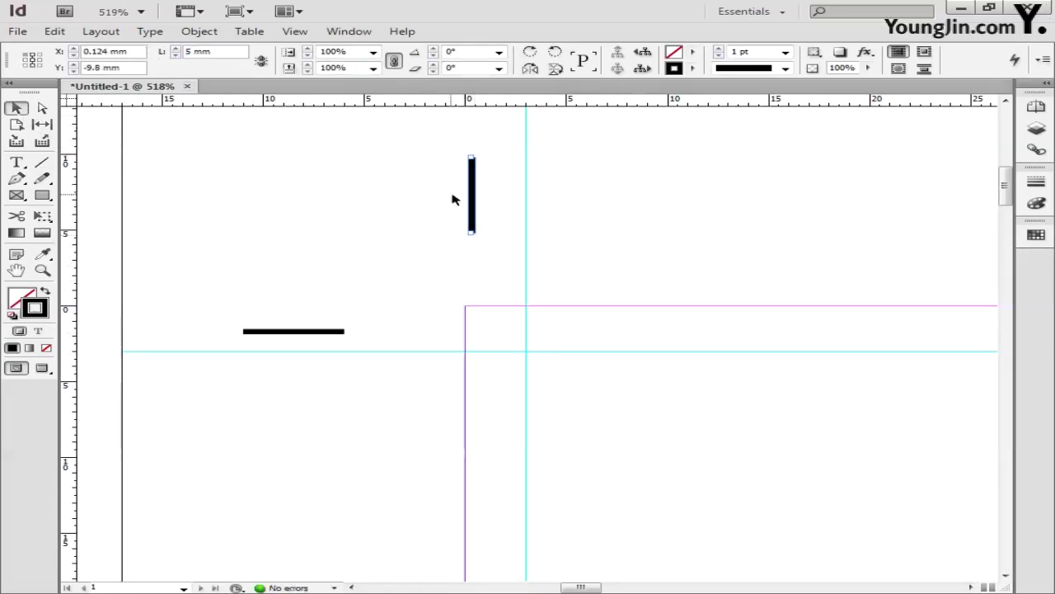
drag(474, 206, 522, 279)
drag(327, 330, 447, 350)
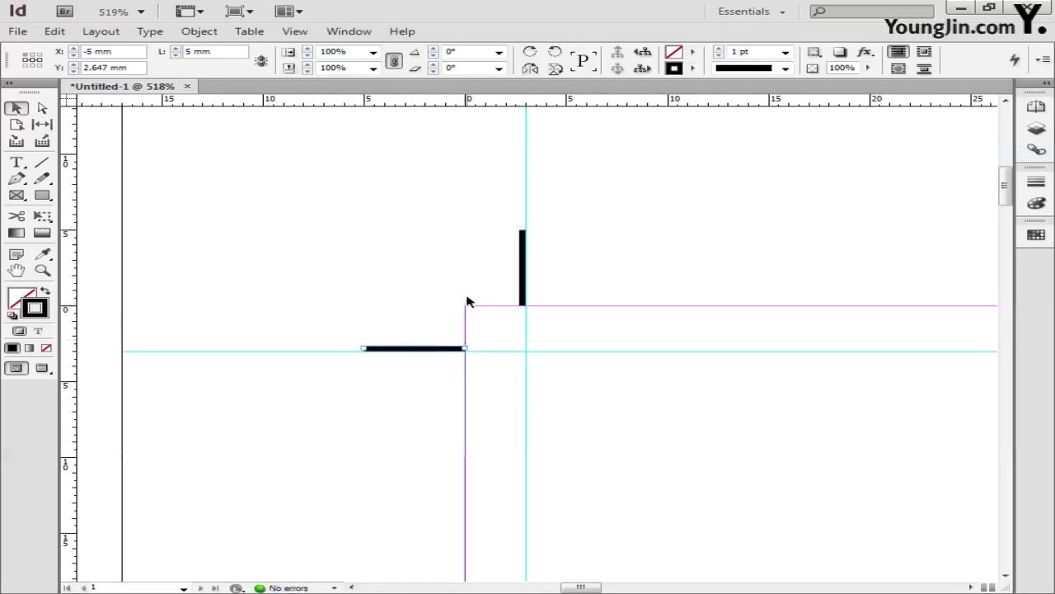
- Copy both upper-left trim-mark lines and paste them near the page's upper-right margin corner
shift+click(523, 293)
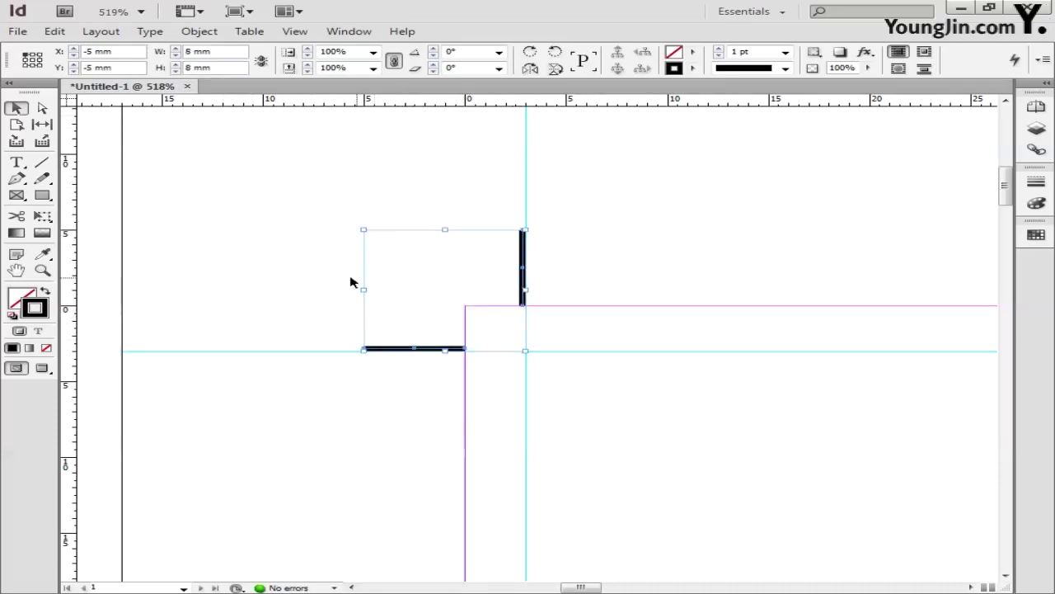
double_click(17, 269)
click(42, 269)
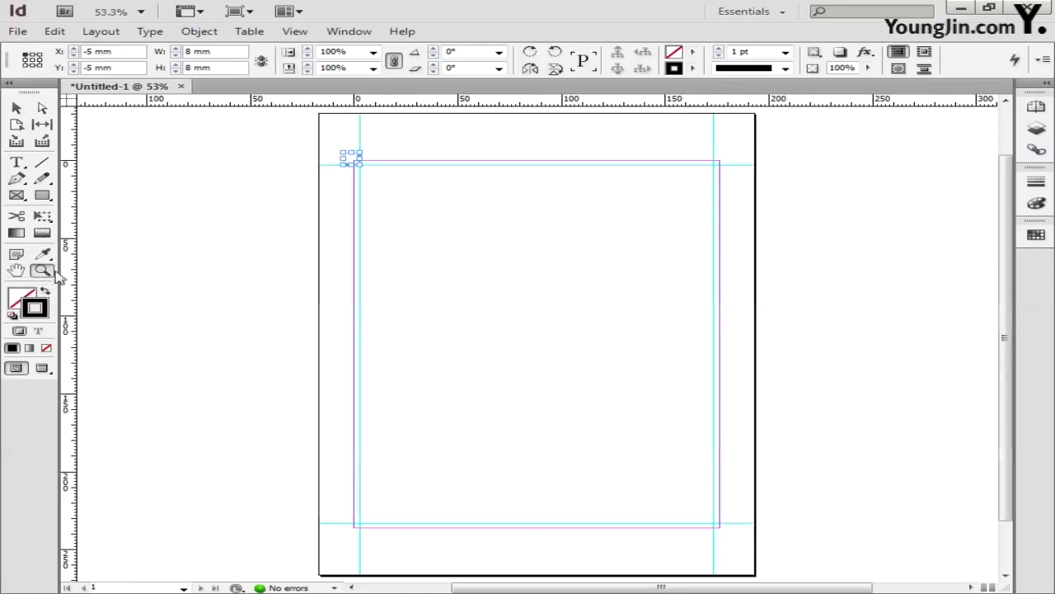
drag(697, 141, 742, 183)
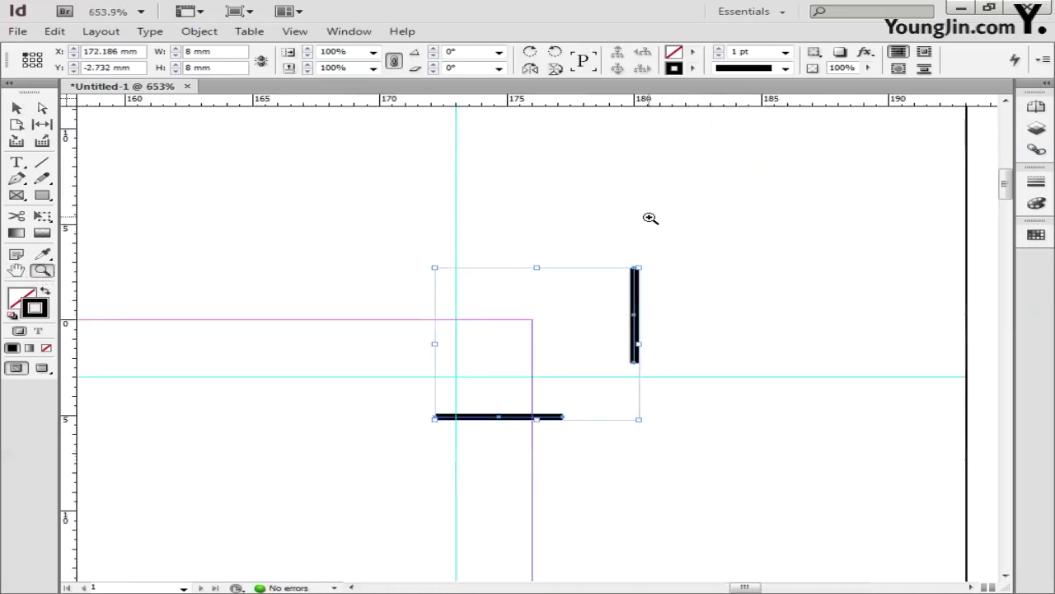
- Align the pasted vertical line to the right guide above the margin and the horizontal line to the upper guide outside the right margin
click(16, 107)
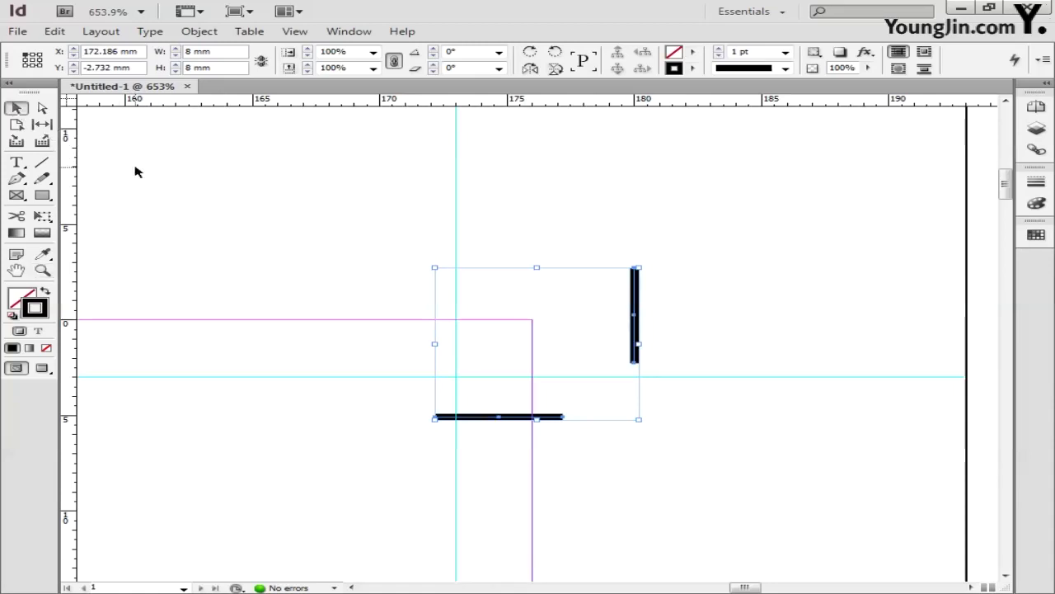
click(614, 306)
drag(637, 320, 461, 274)
drag(511, 409, 605, 374)
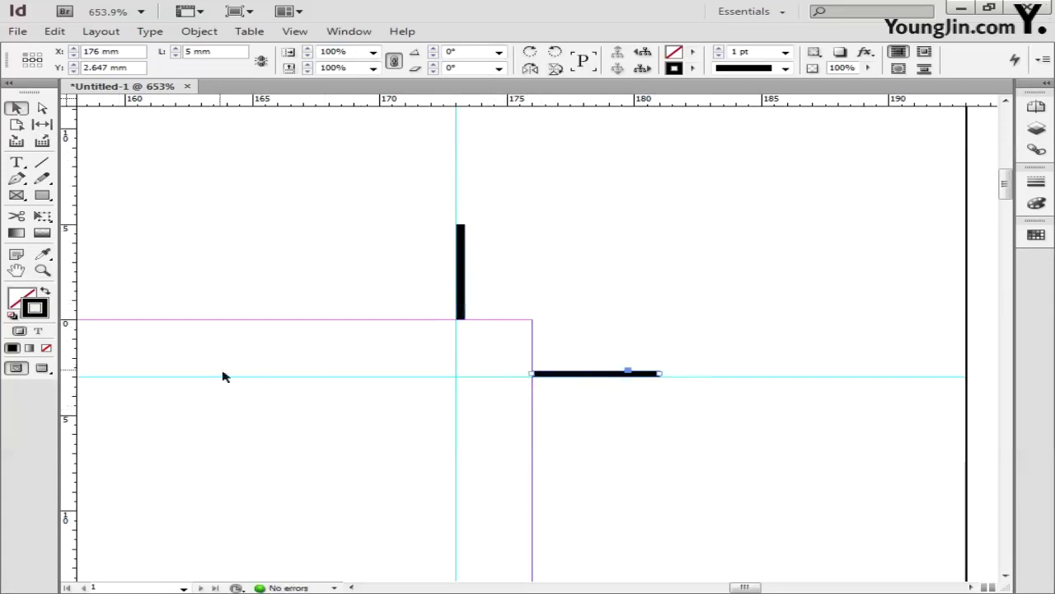
- Paste another copy of the two trim-mark lines near the page's lower-left margin corner
scroll(362, 415, left, 3)
scroll(362, 414, down, 2)
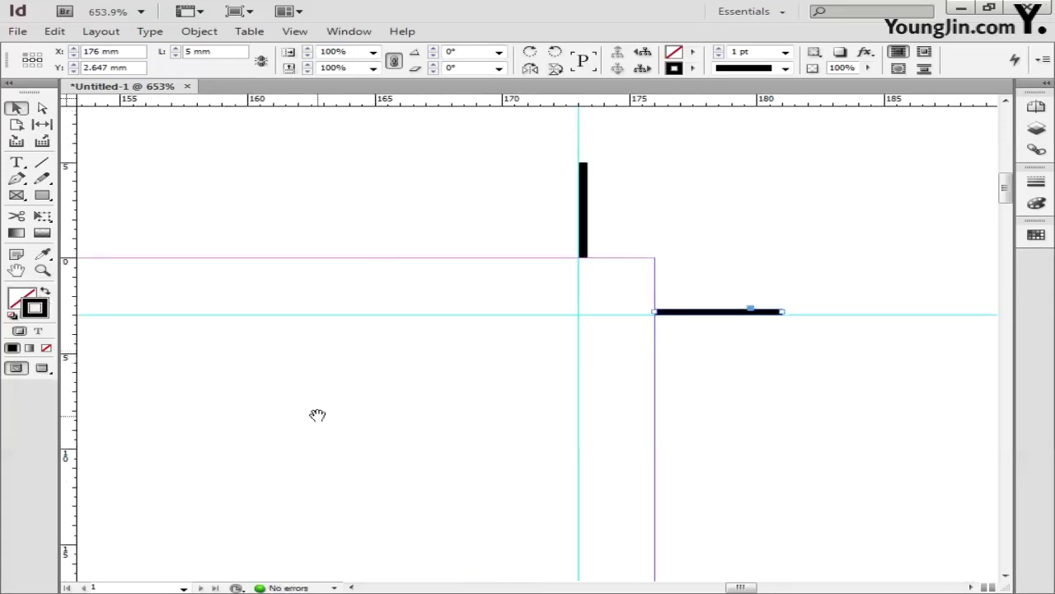
drag(318, 415, 372, 405)
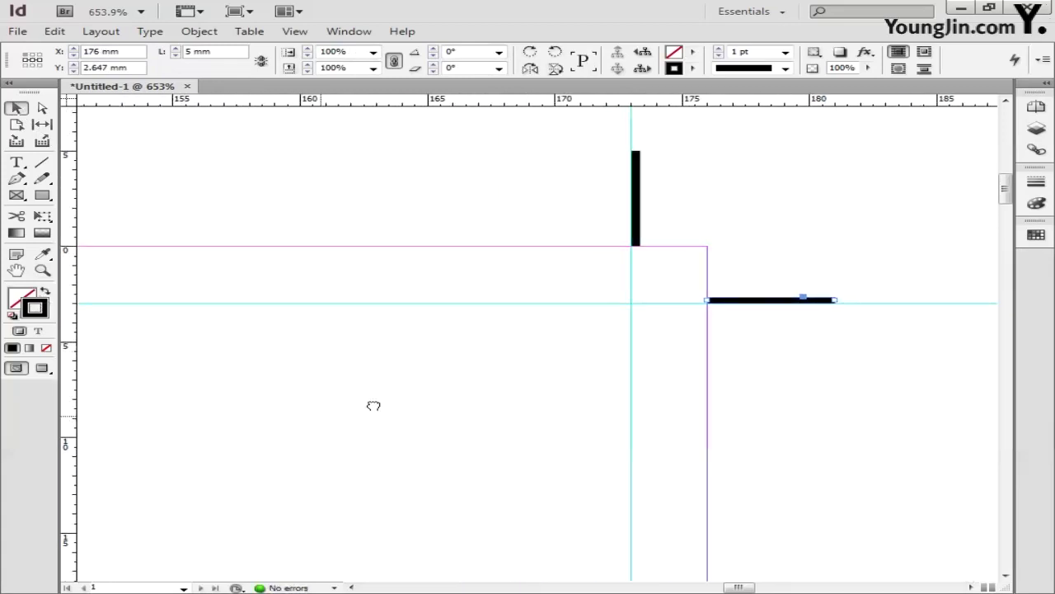
double_click(17, 270)
click(42, 269)
drag(339, 512, 378, 542)
key(ctrl+v)
click(16, 108)
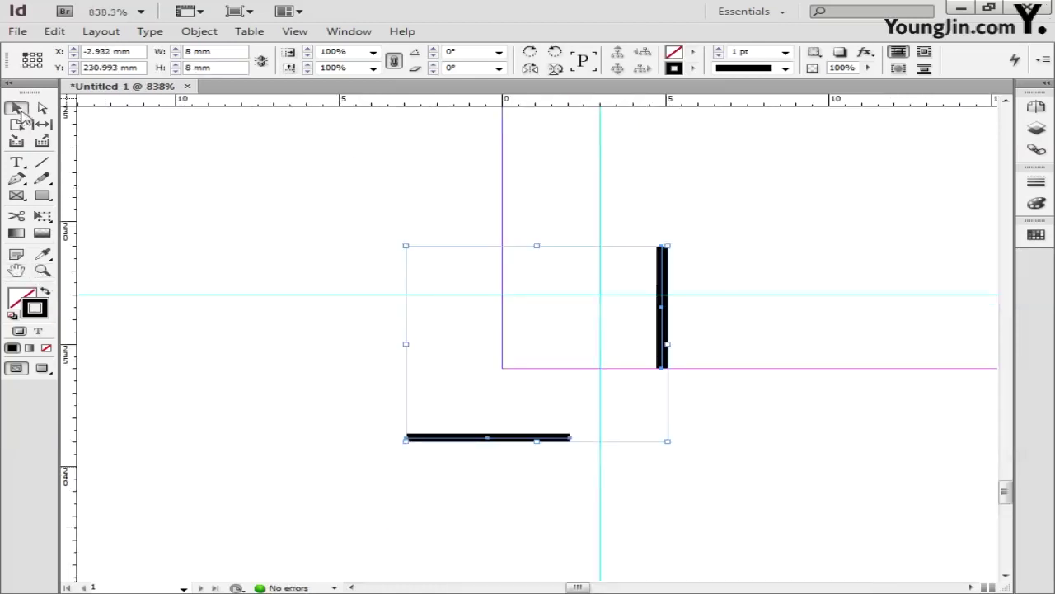
- Align the pasted horizontal line to the lower guide outside the left margin and the vertical line to the left guide below the margin
click(322, 327)
drag(487, 438, 423, 298)
drag(669, 333, 599, 454)
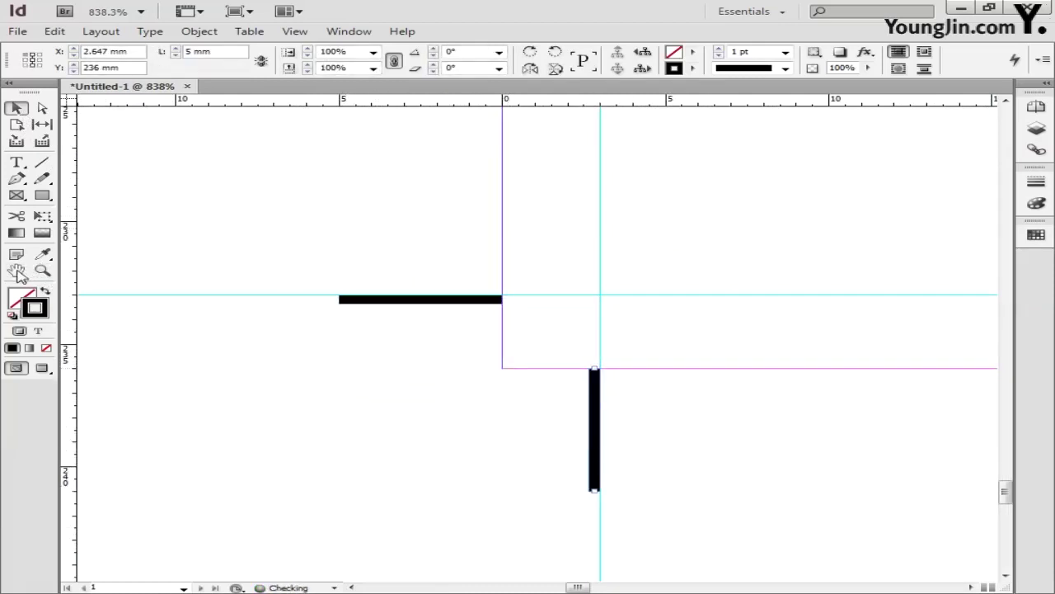
- Paste another copy of the two trim-mark lines near the page's lower-right margin corner
double_click(16, 270)
click(42, 269)
drag(685, 511, 758, 549)
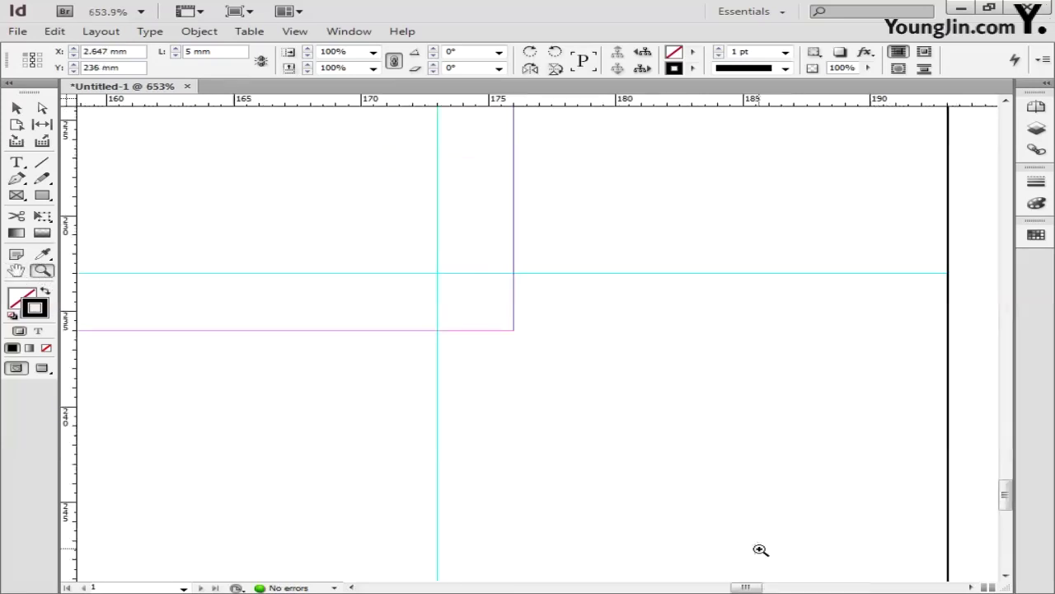
key(ctrl+a)
click(26, 111)
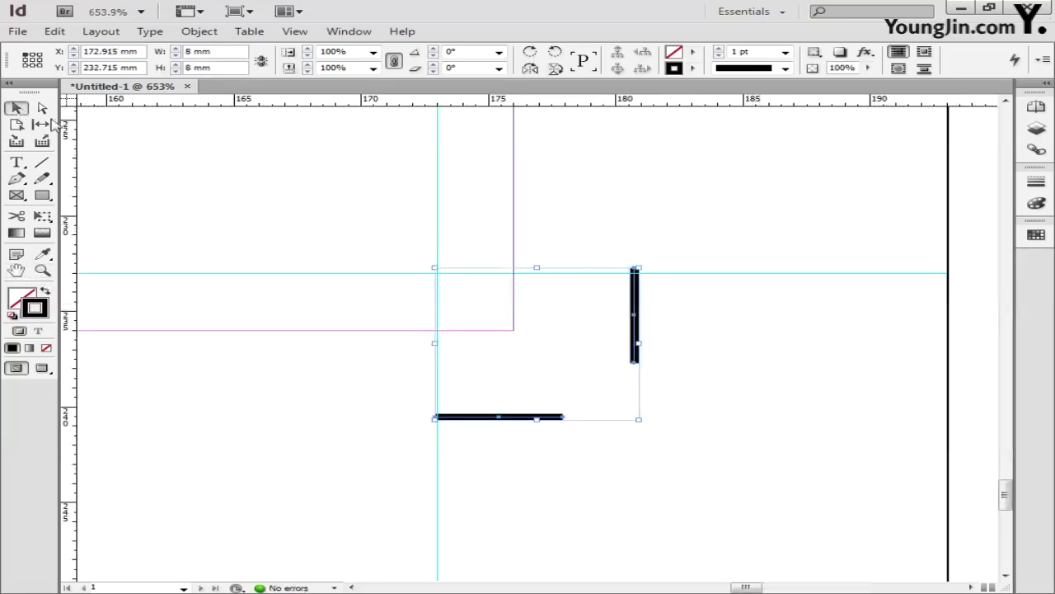
- Align the pasted vertical line to the right guide below the margin and the horizontal line to the lower guide outside the right margin
click(669, 402)
drag(532, 420, 678, 413)
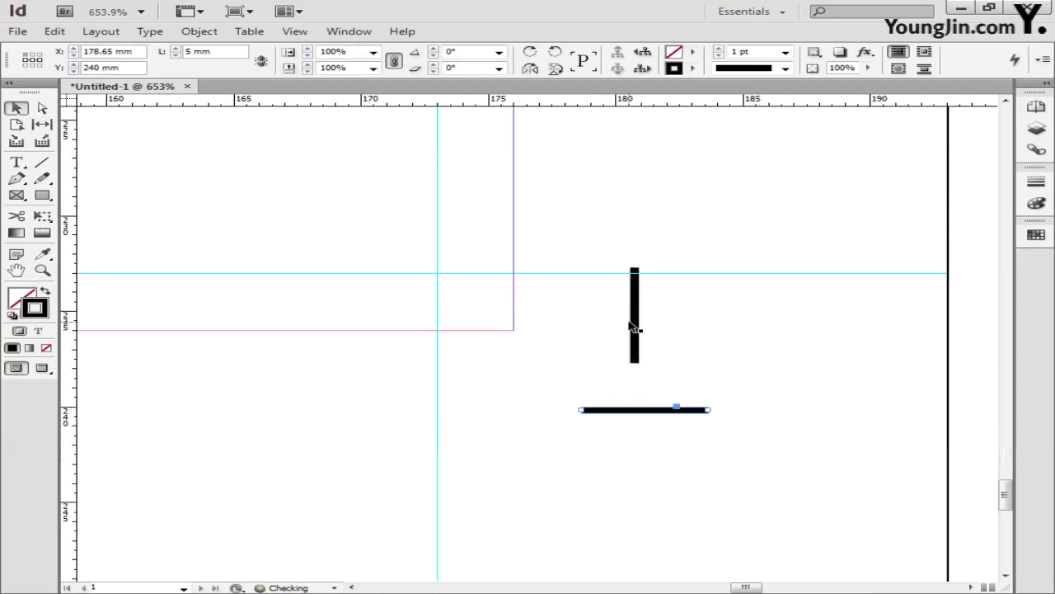
drag(640, 330, 446, 394)
drag(603, 406, 549, 283)
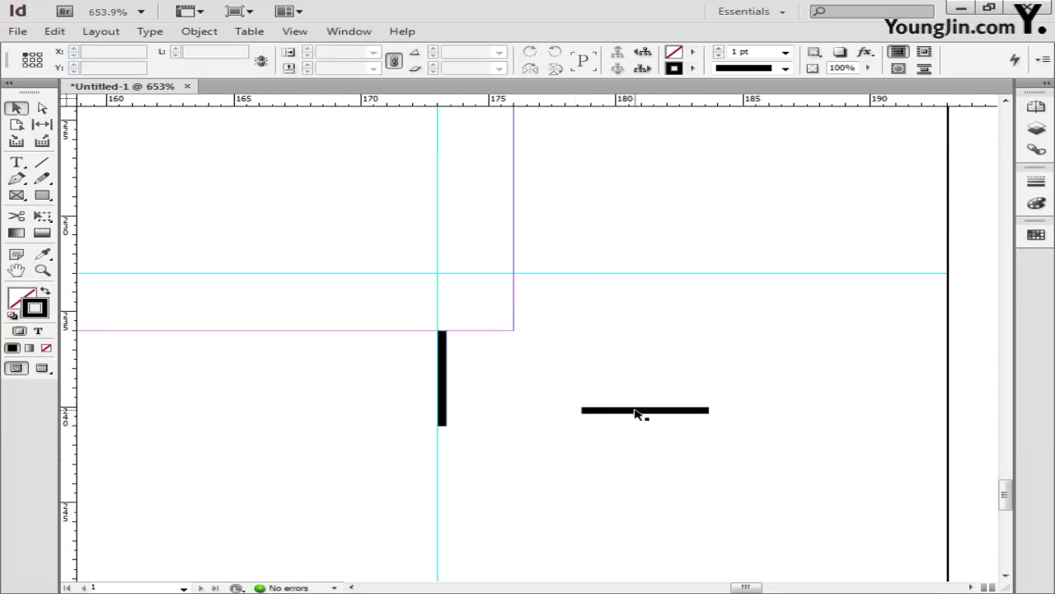
drag(639, 412, 569, 280)
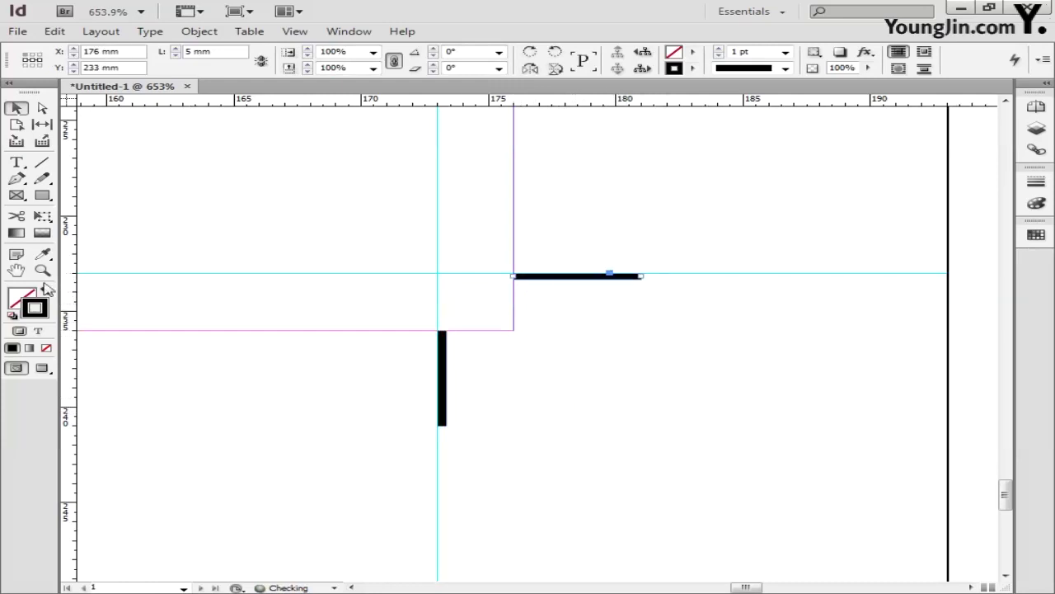
- Fit the whole page in view and place the image file 01 at the upper-left margin corner
double_click(18, 272)
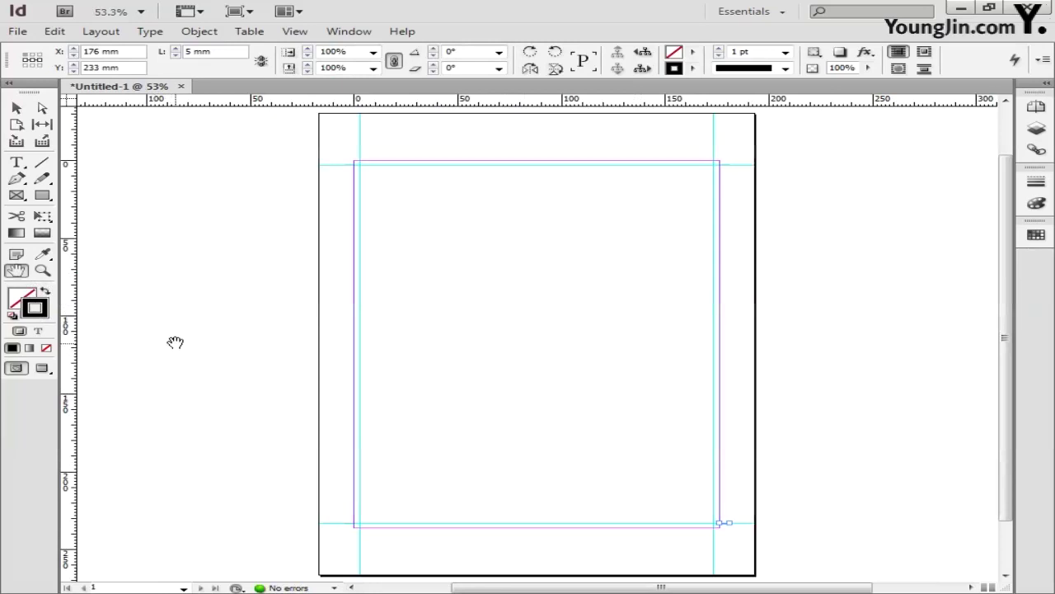
click(17, 31)
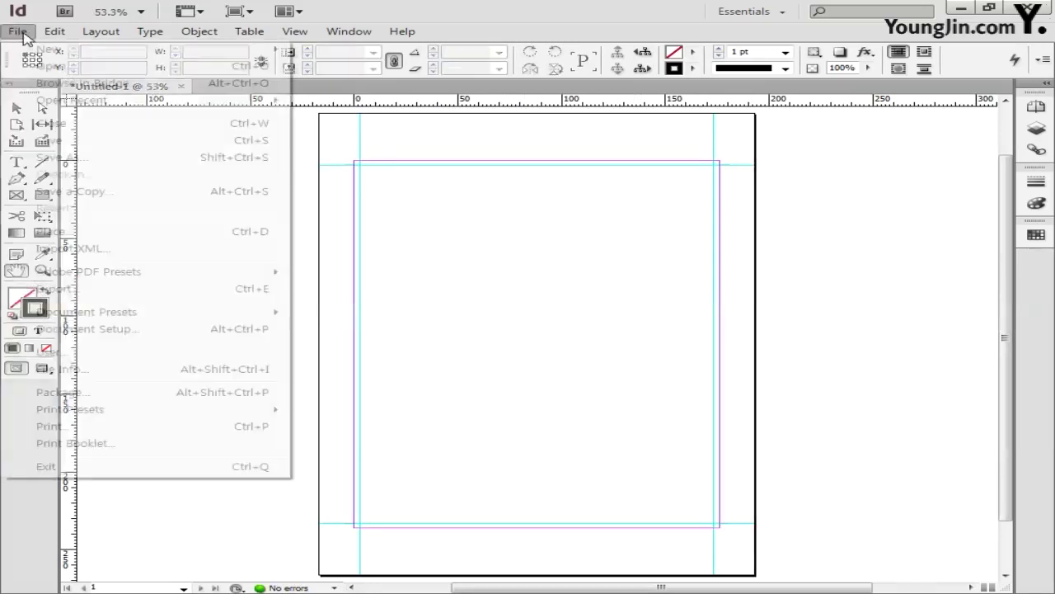
click(88, 230)
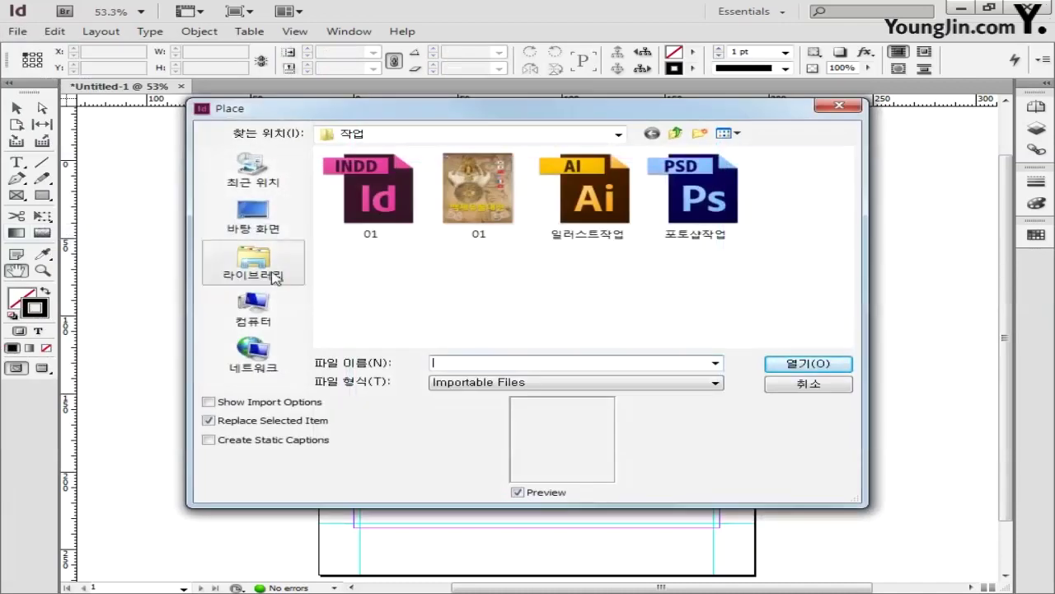
click(479, 222)
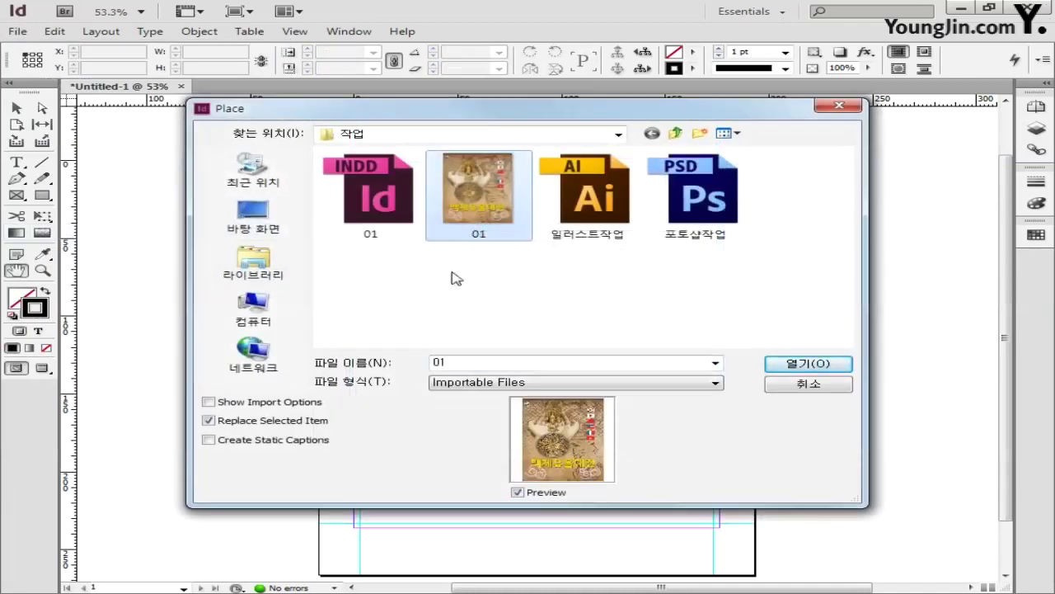
click(800, 365)
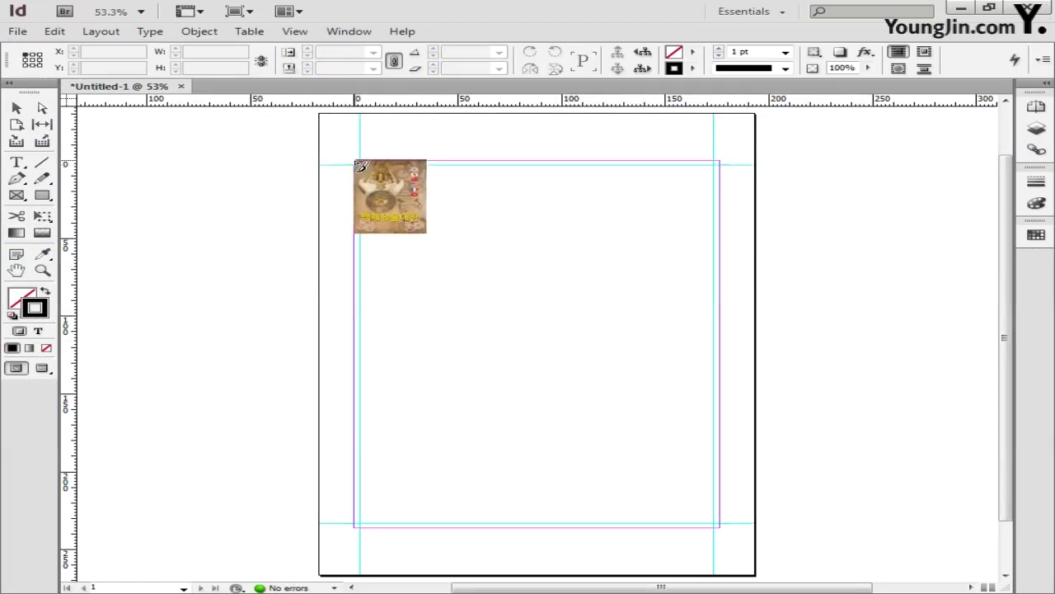
click(360, 169)
key(space)
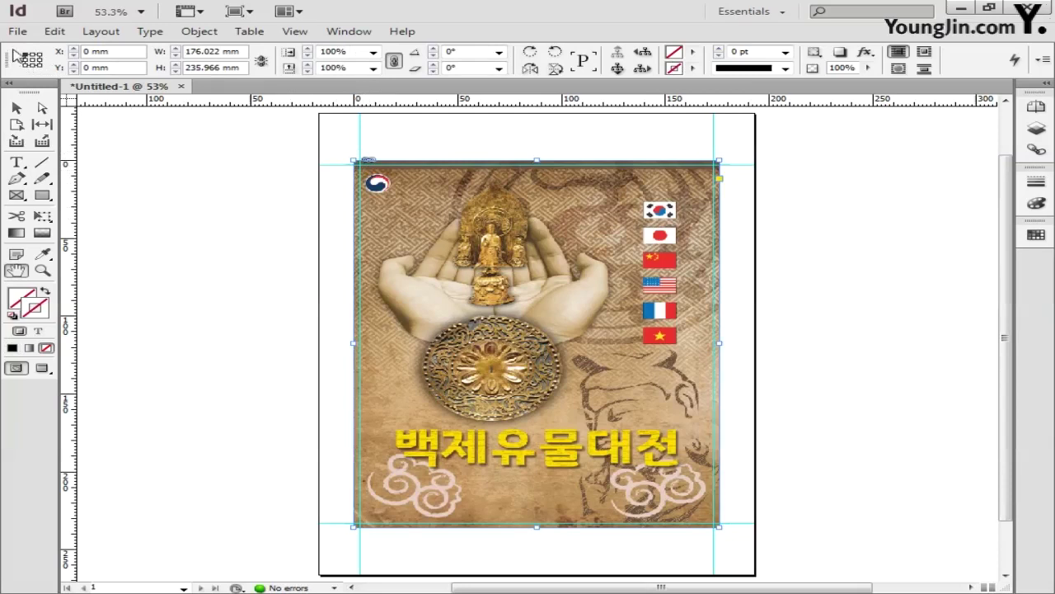
- Set the placed image frame to X 0 mm, Y 0 mm, width 176 mm and height 236 mm
click(106, 54)
text(0)
key(Tab)
text(0)
key(Tab)
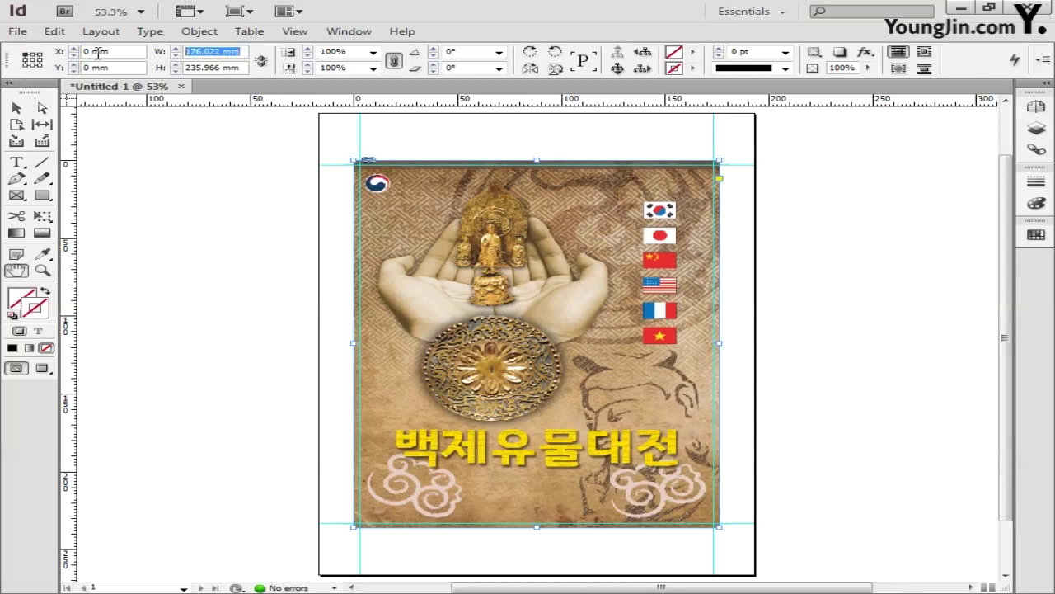
text(17)
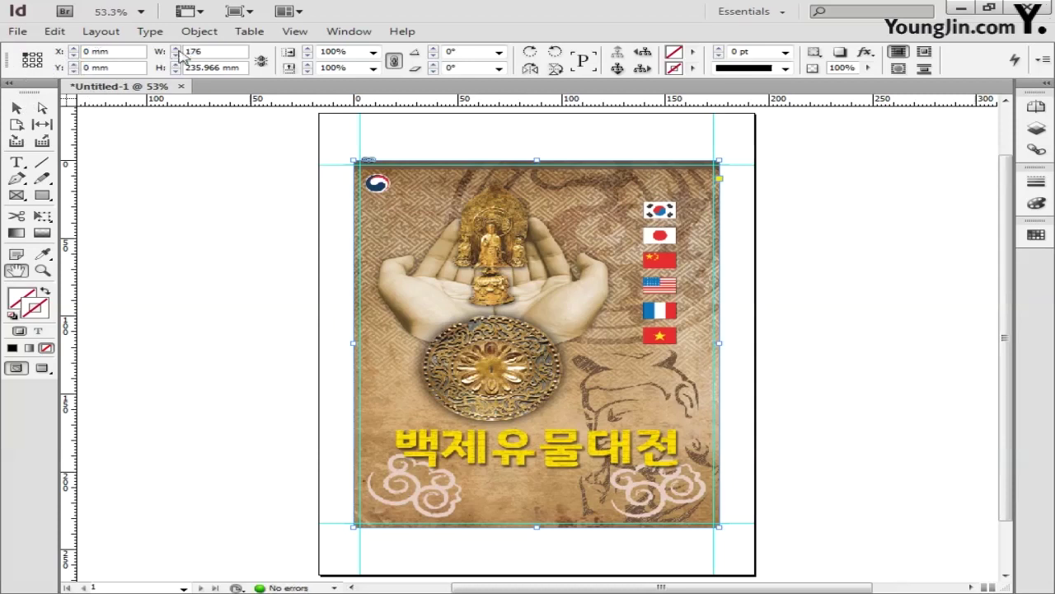
text(6)
key(Tab)
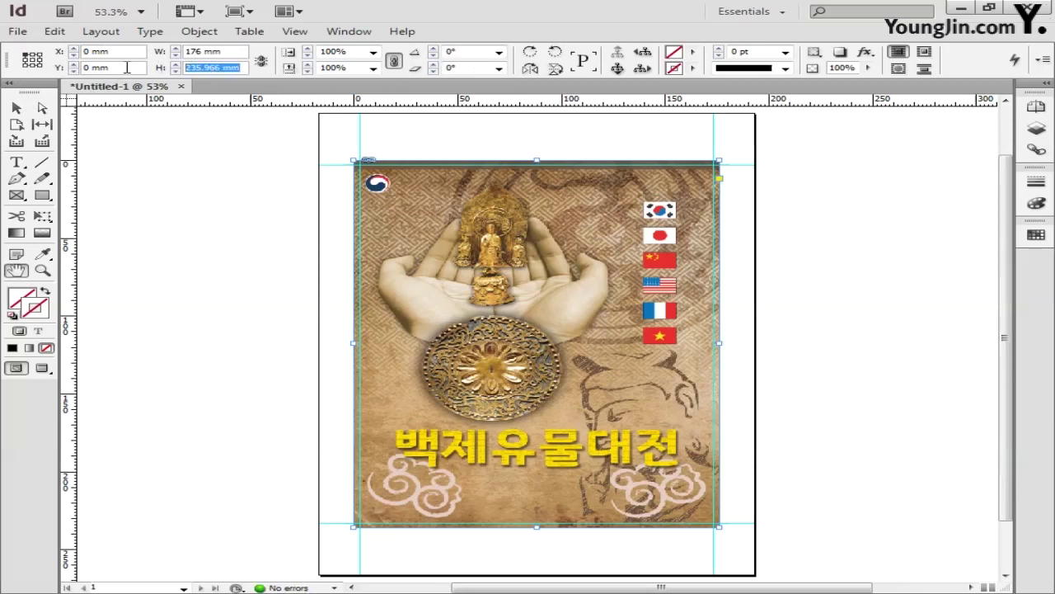
text(236)
key(Return)
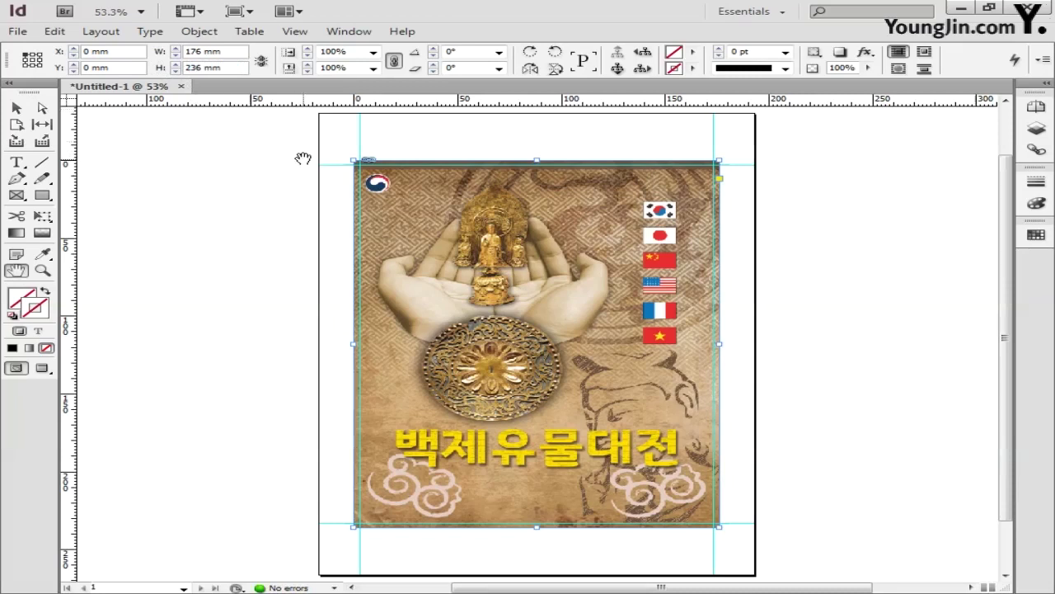
- Switch the placed image's display performance to High Quality Display
key(v)
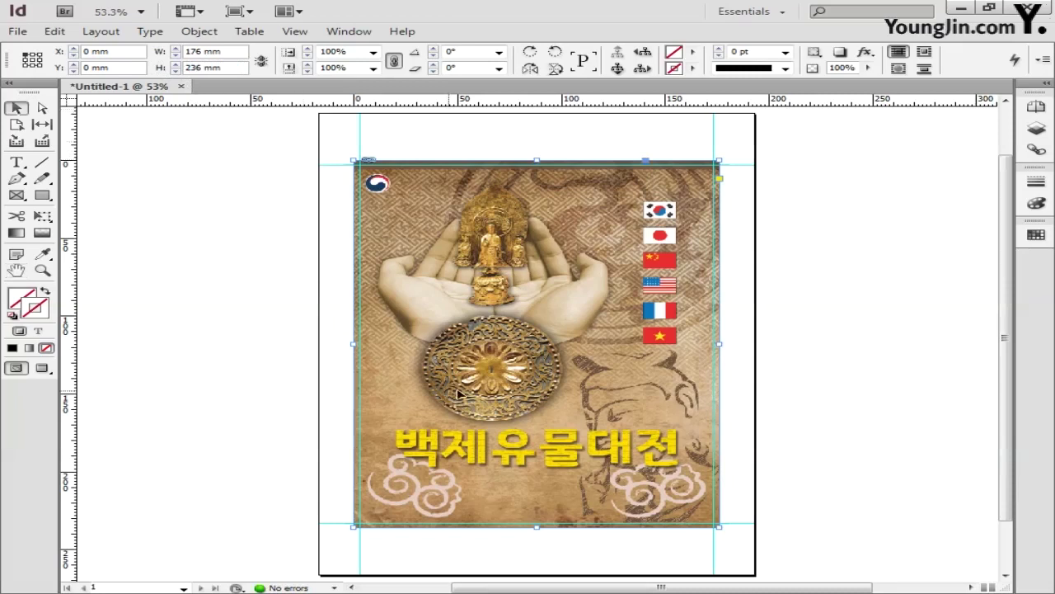
right_click(566, 401)
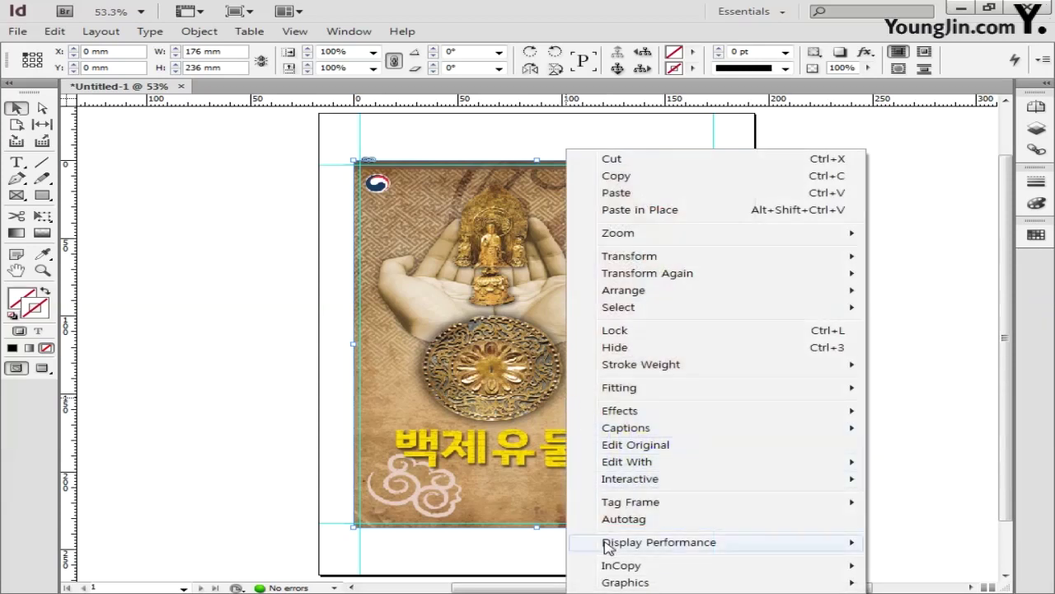
mouse_move(607, 547)
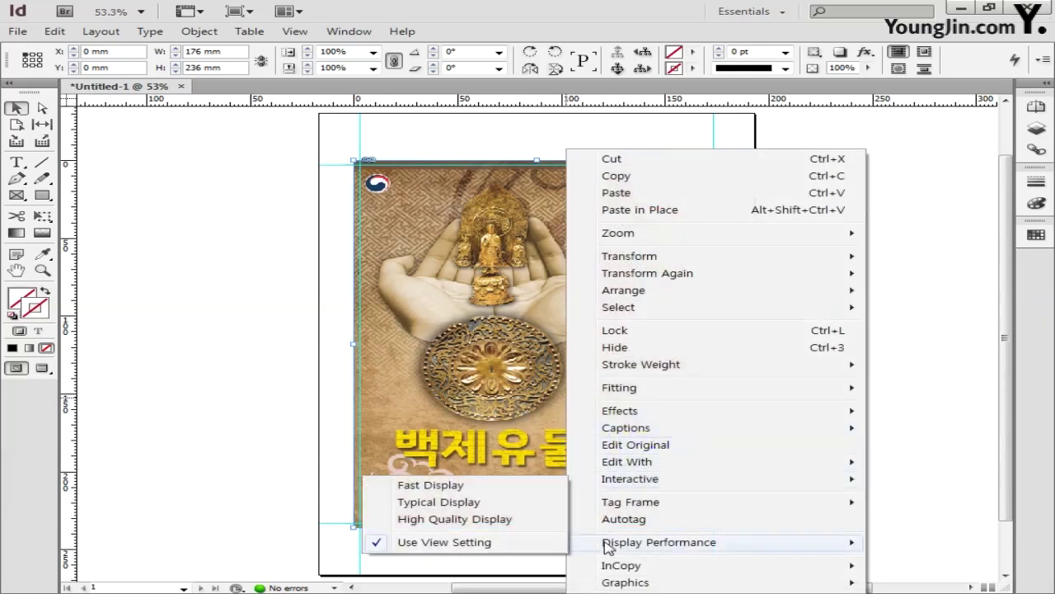
click(514, 520)
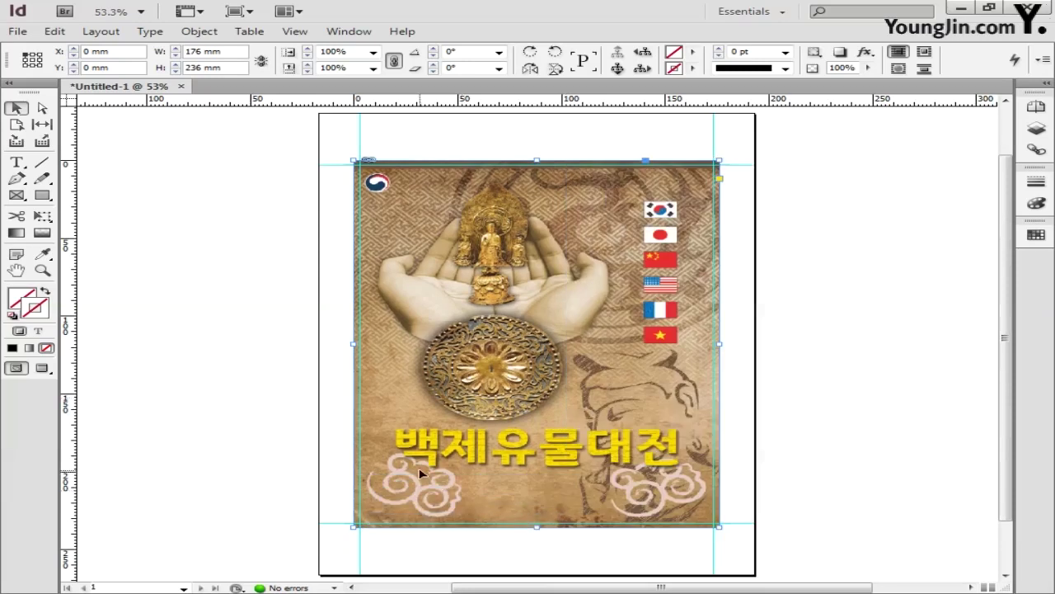
- Draw a 170 × 230 mm rectangle over the image along the four guides, starting at X 3 mm, Y 3 mm
click(44, 196)
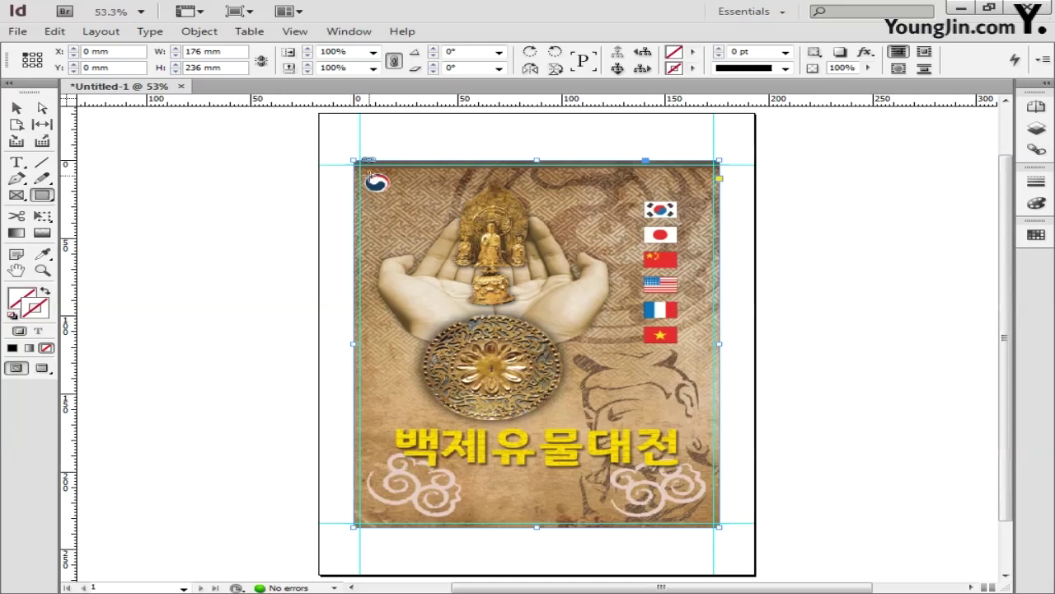
drag(364, 169, 714, 523)
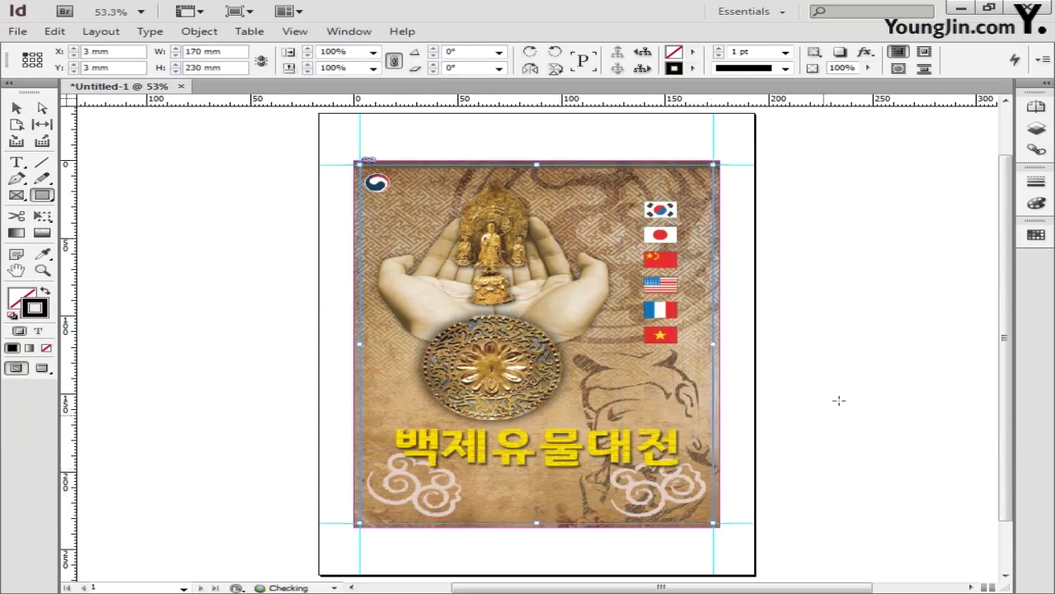
click(1037, 185)
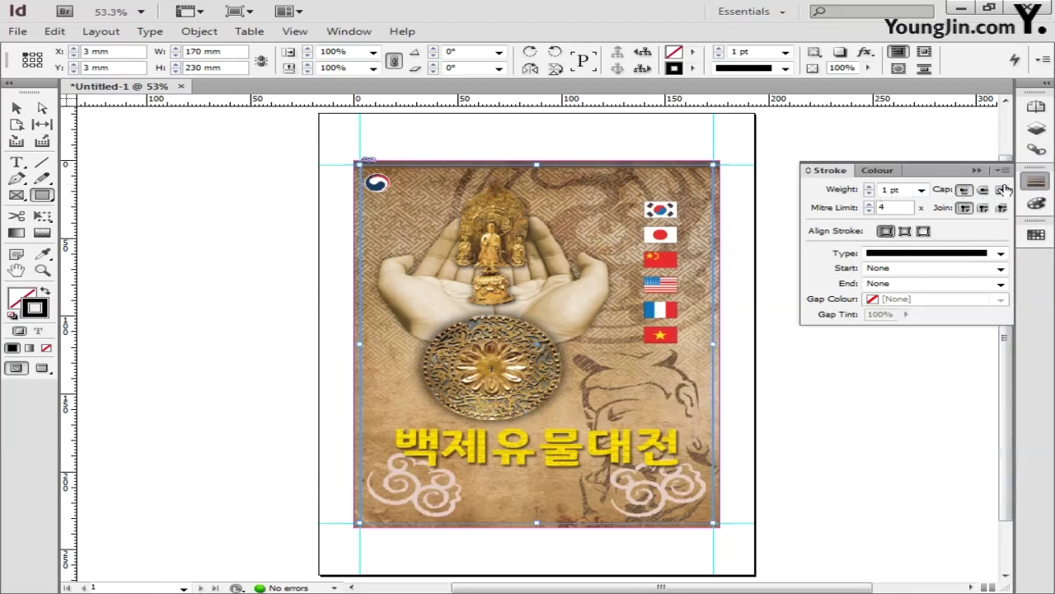
click(1037, 183)
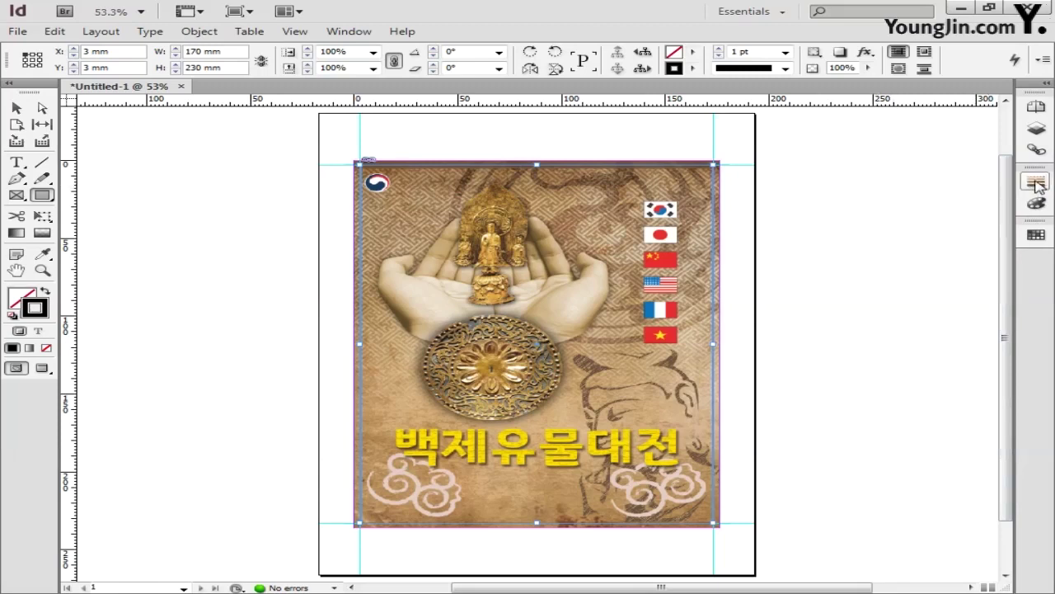
- Deselect the rectangle and draw a text frame about 92.5 × 36 mm across the cover's lower-left edge
click(191, 311)
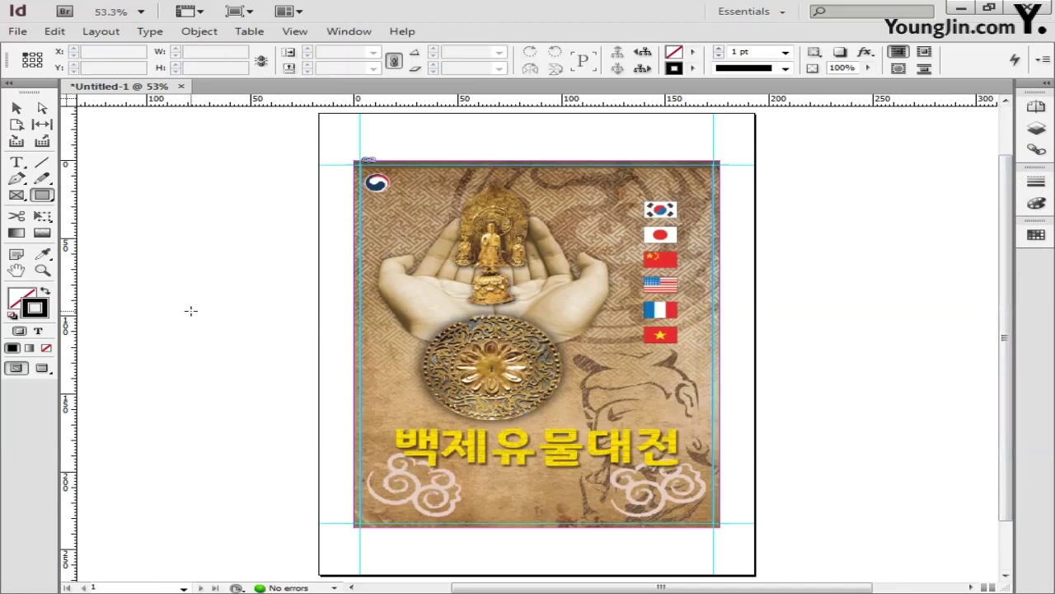
click(16, 162)
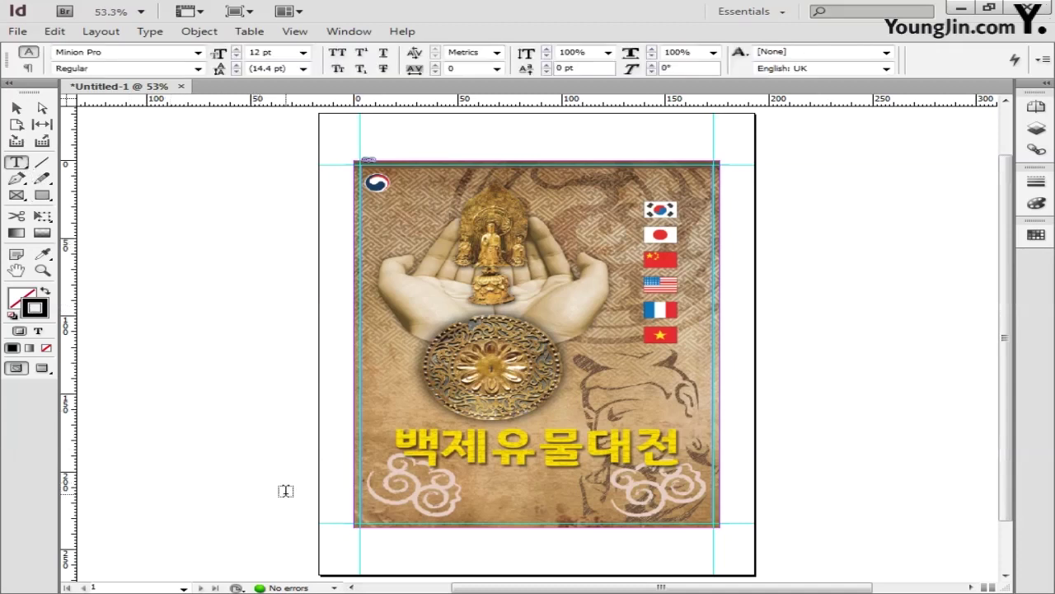
drag(287, 486, 479, 538)
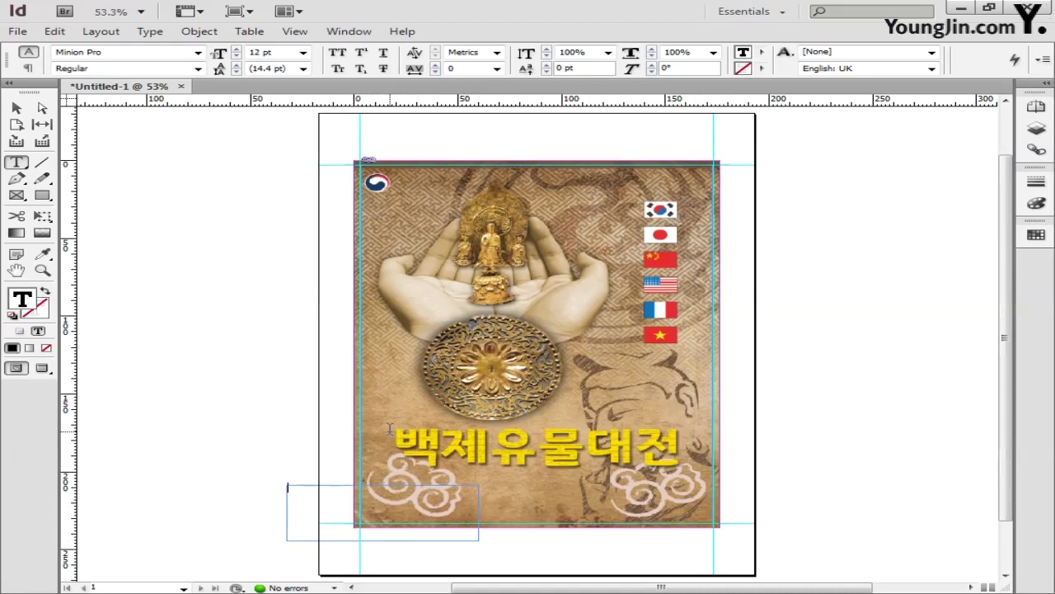
- Enter "국립중앙박물관 아시아관 NATIONAL MUSEUM OF KOREA 2018. 5. 17 ~ 2018. 6. 10" in the new text frame
key(ctrl+equal)
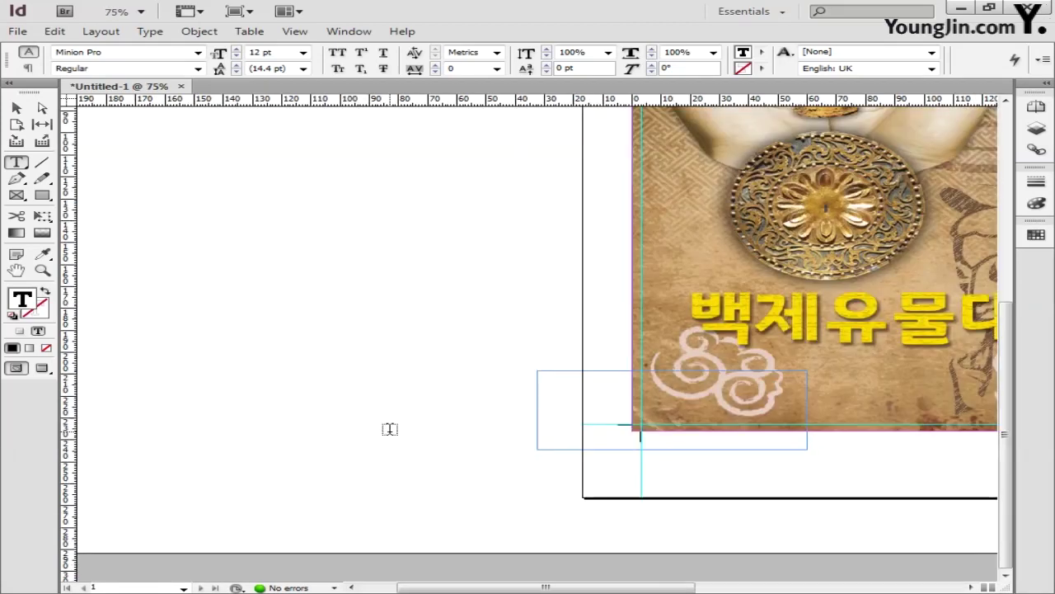
click(360, 420)
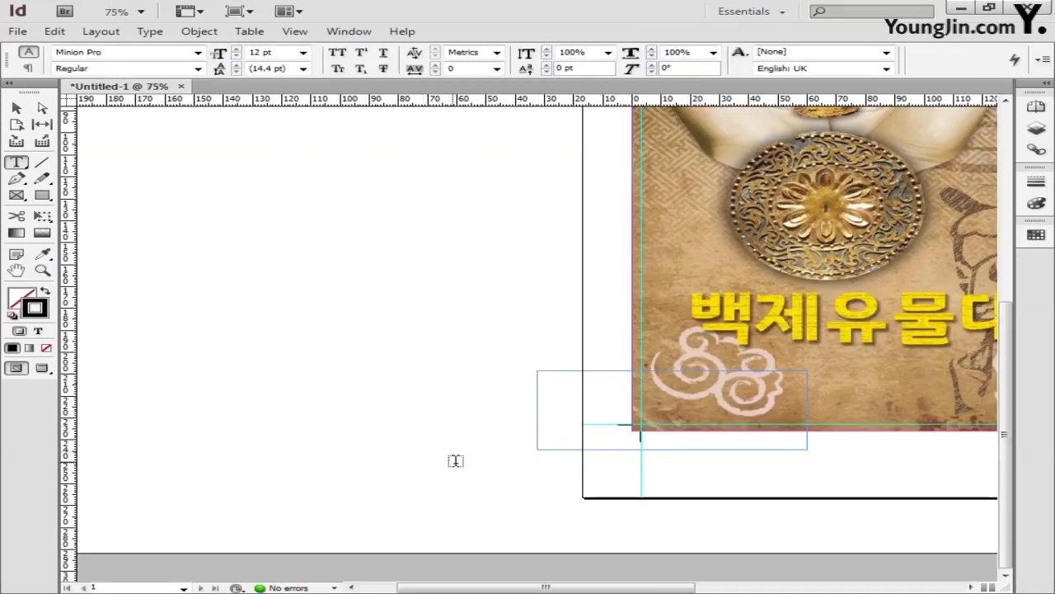
drag(456, 460, 242, 440)
drag(514, 499, 429, 492)
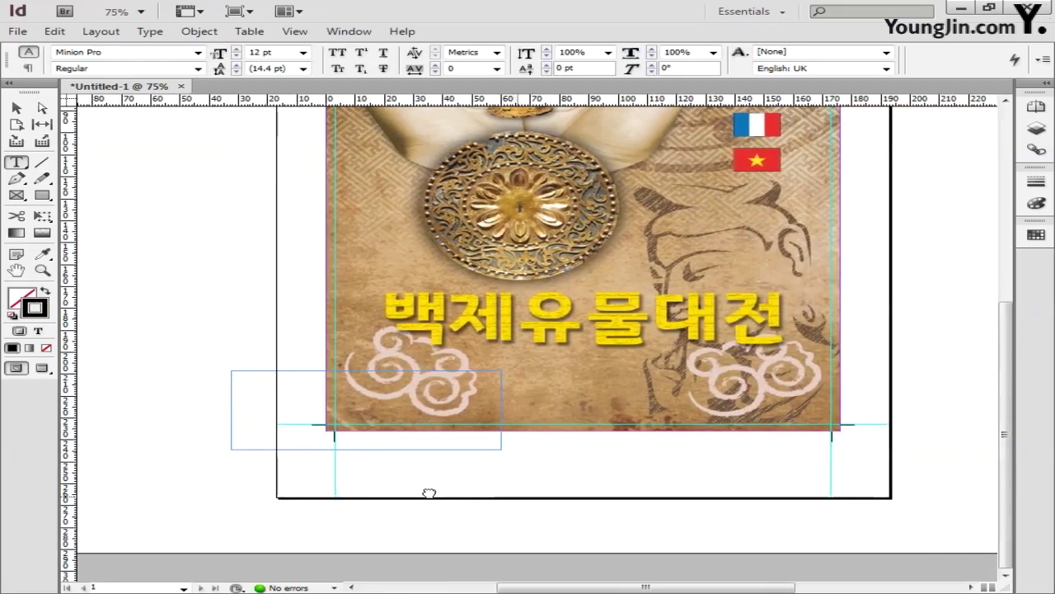
click(263, 393)
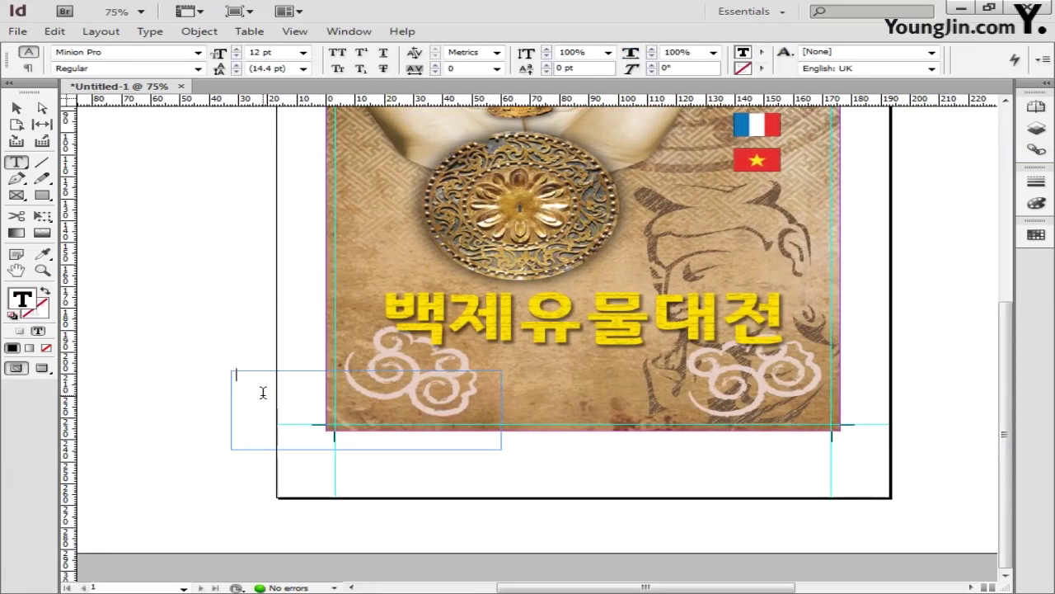
text(□□□□□□□ □□□□ NATIONAL MUSEUM OF KOREA 2018. 5. 17 ~ 2018. 6. 10)
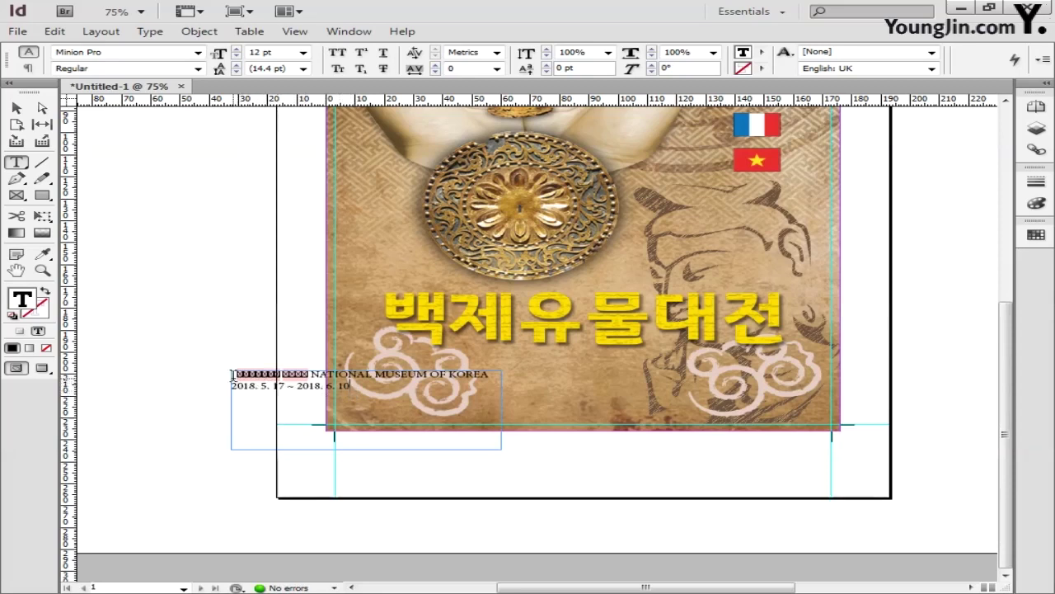
- Set all of the museum and date text in Adobe Gothic Std at 18 pt
click(233, 375)
drag(232, 375, 351, 393)
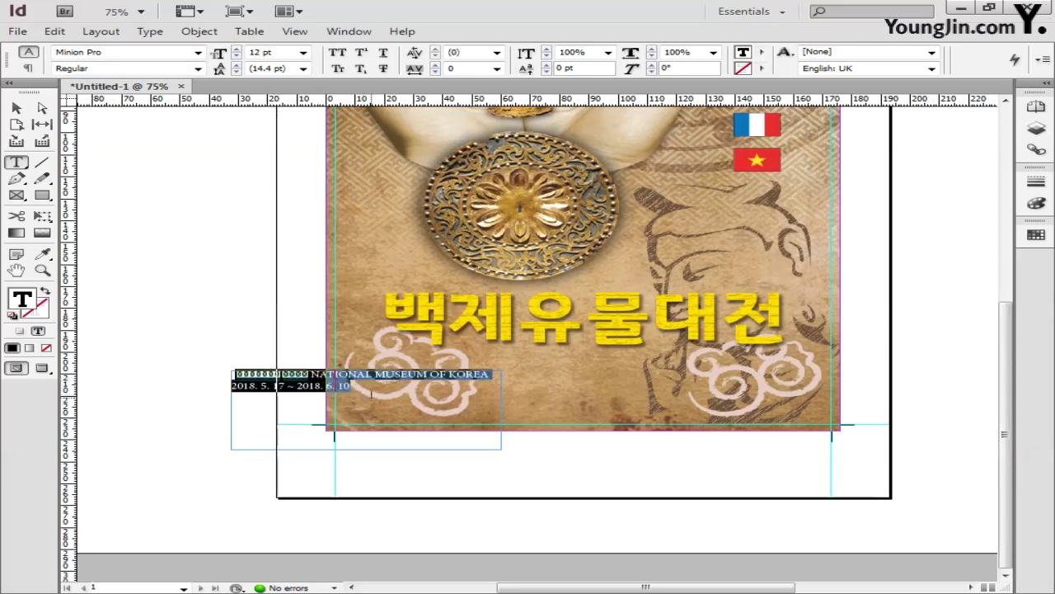
click(199, 52)
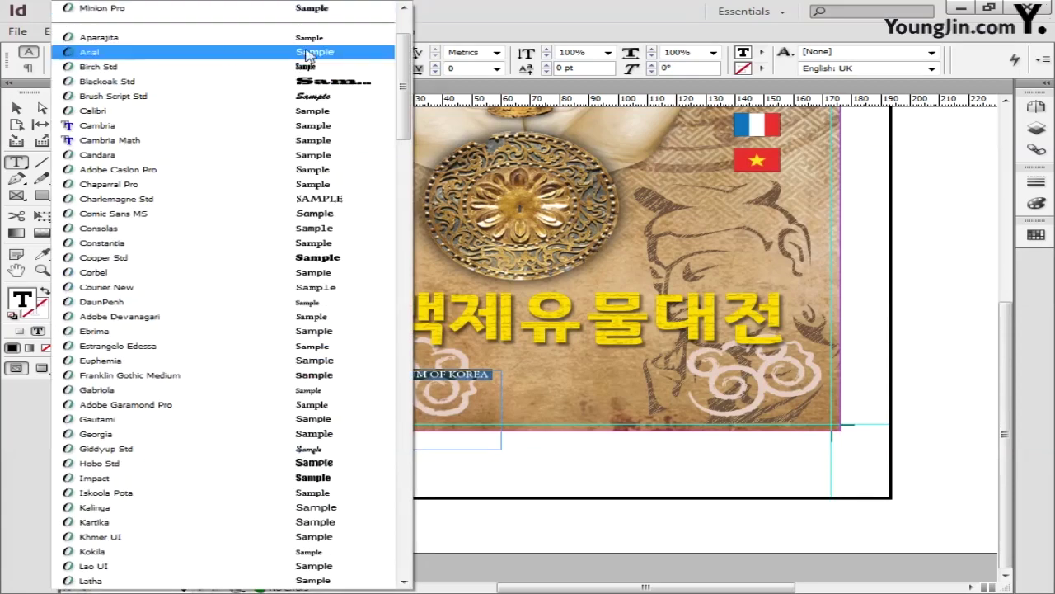
drag(405, 71, 408, 48)
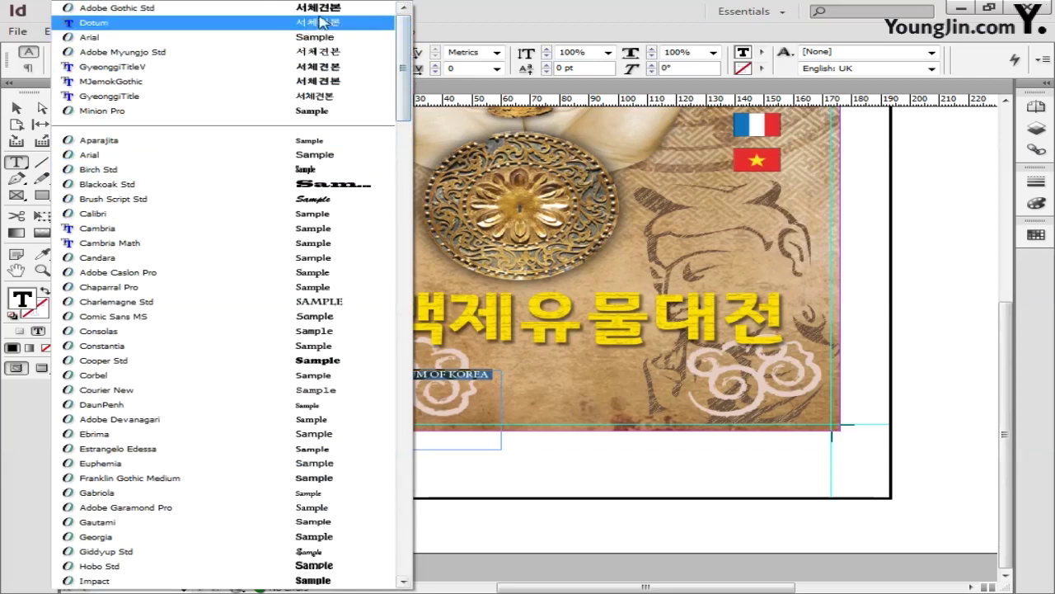
click(115, 8)
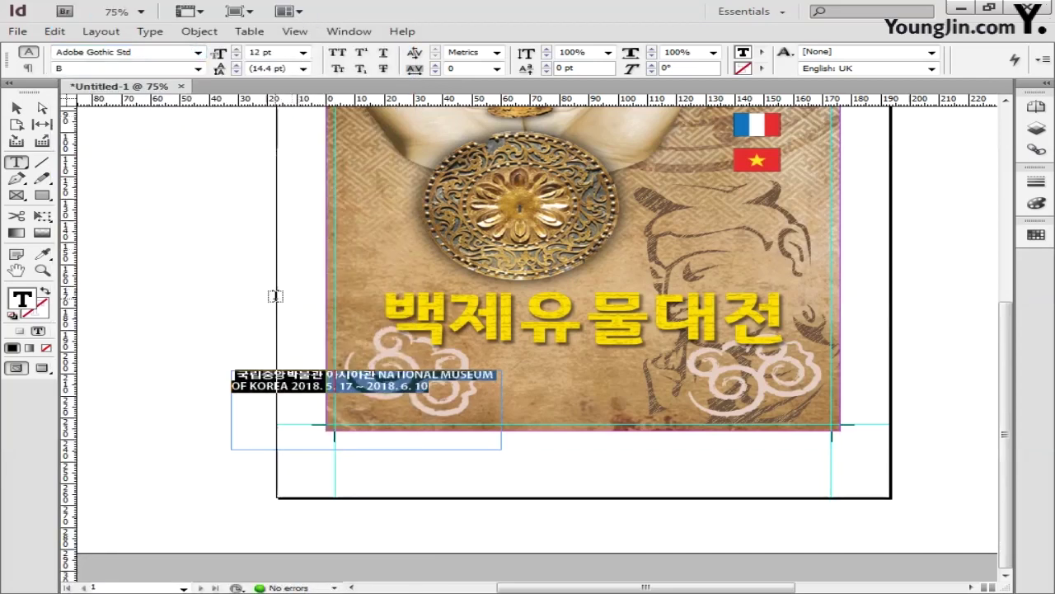
click(303, 51)
click(276, 155)
key(Escape)
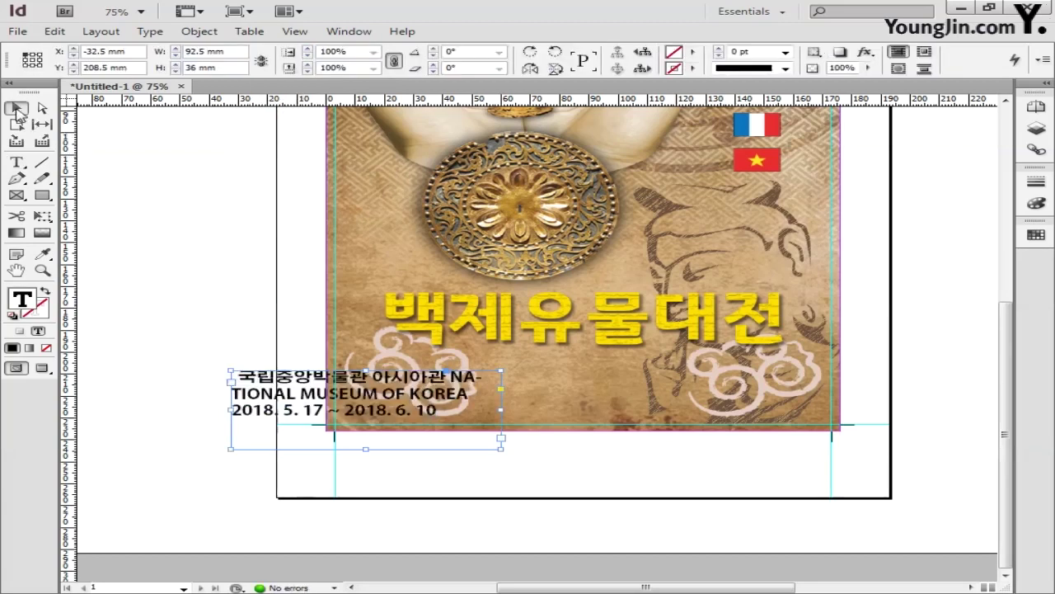
- Move the text frame under the yellow title to X 36 mm, Y 200 mm and resize it to 110 × 28 mm
drag(422, 388, 625, 367)
drag(700, 391, 752, 391)
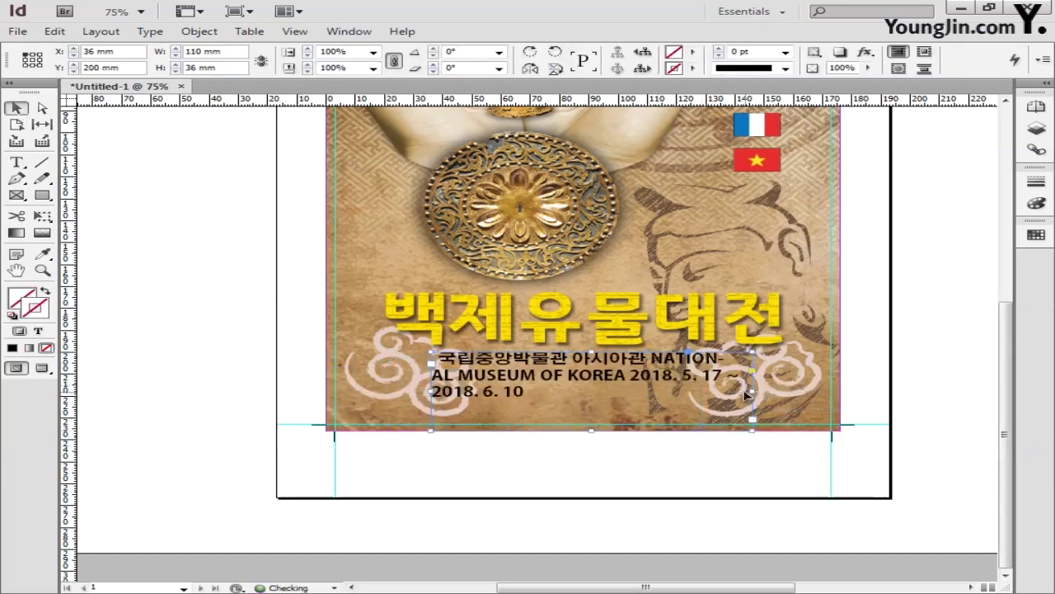
drag(591, 430, 602, 412)
- Break the text into three lines: the Korean museum name, NATIONAL MUSEUM OF KOREA, and the exhibition dates
double_click(648, 364)
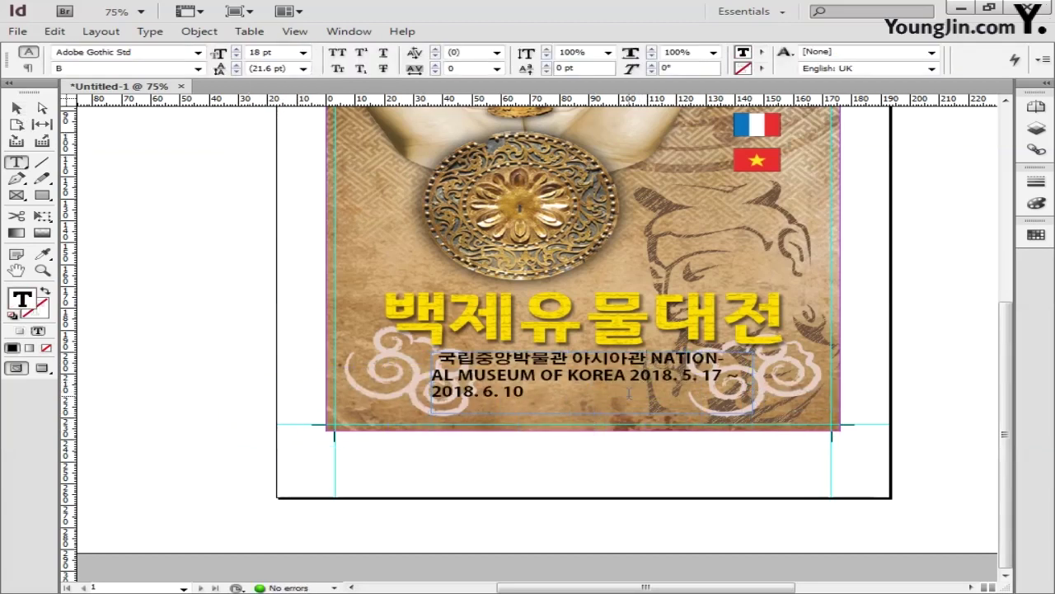
key(Return)
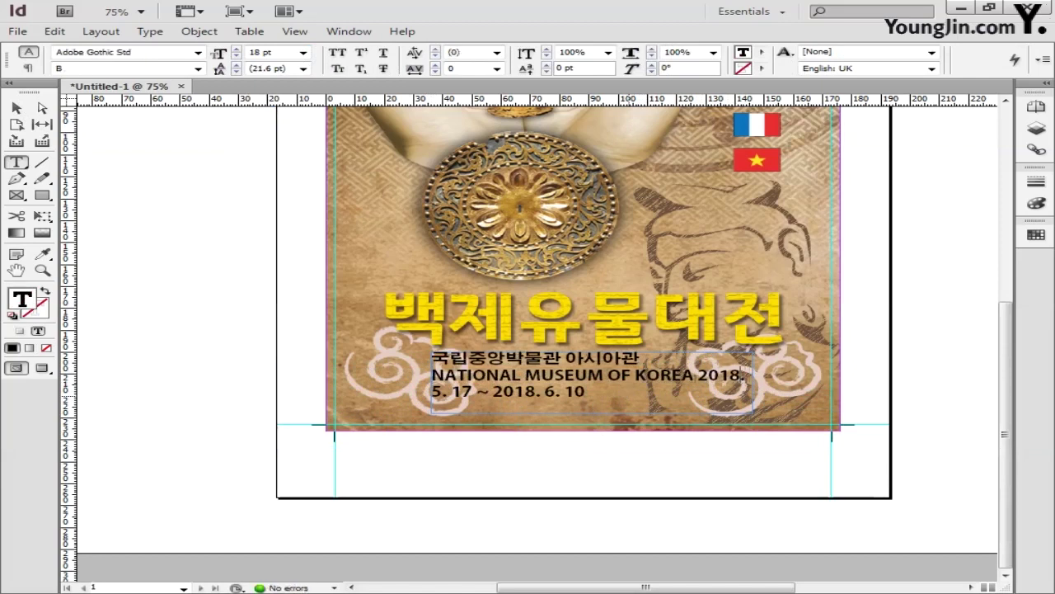
click(688, 374)
key(Return)
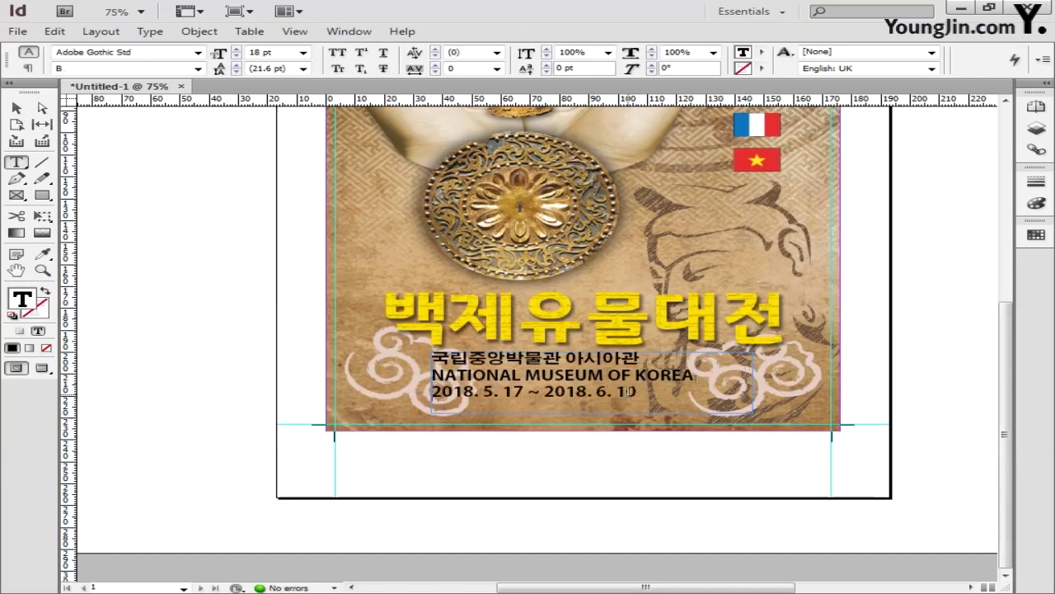
click(16, 108)
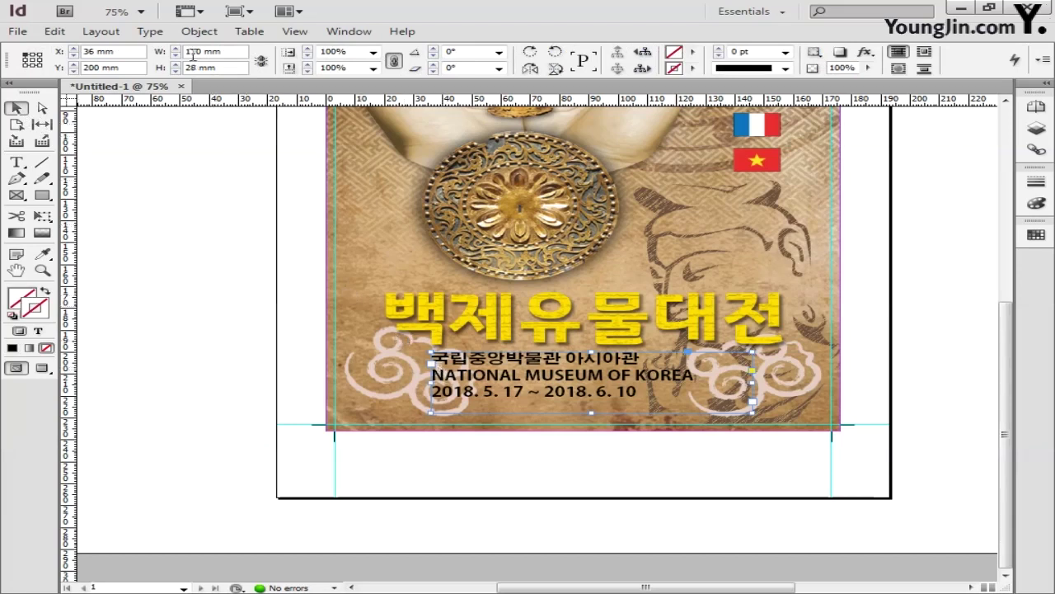
- Centre-align the three lines of text within their frame
click(151, 32)
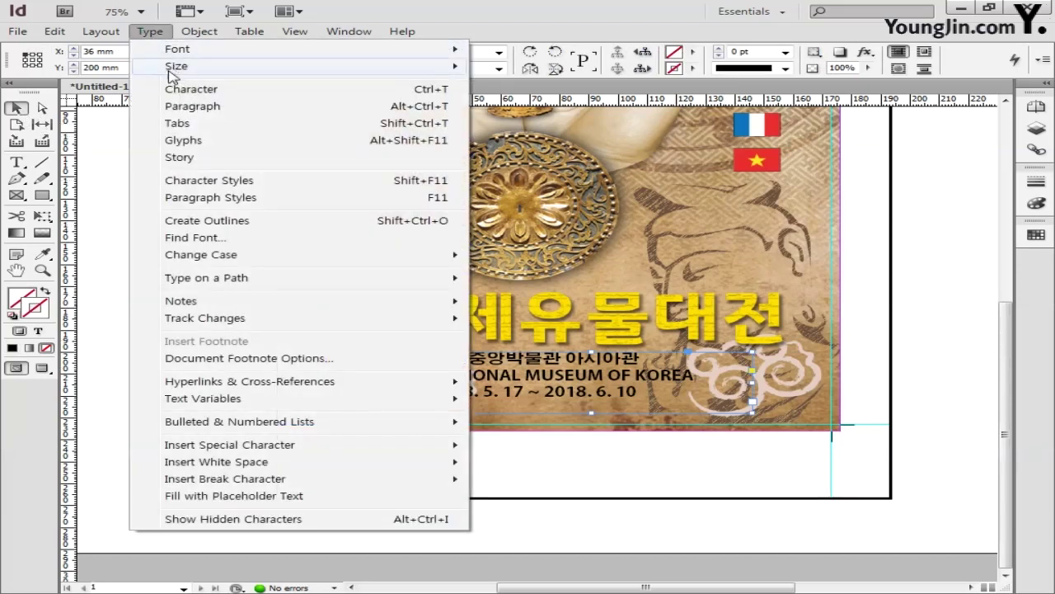
click(191, 105)
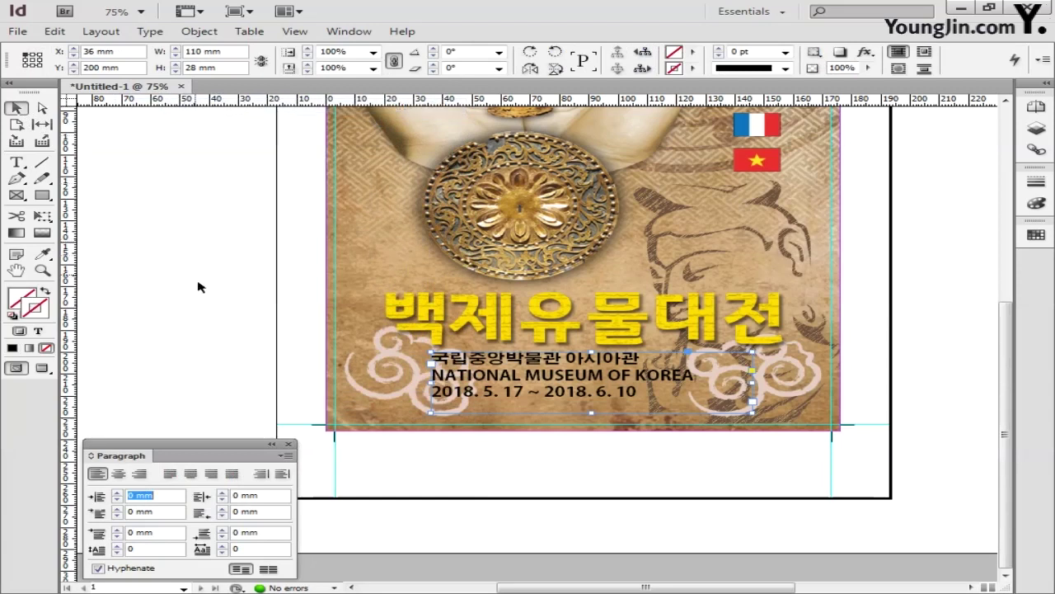
click(118, 474)
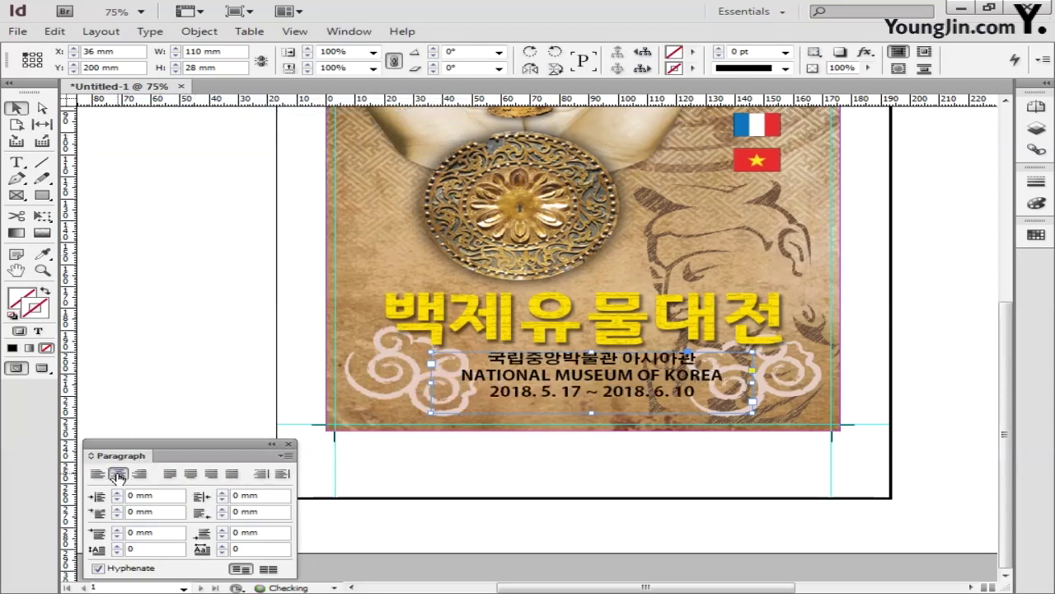
click(288, 445)
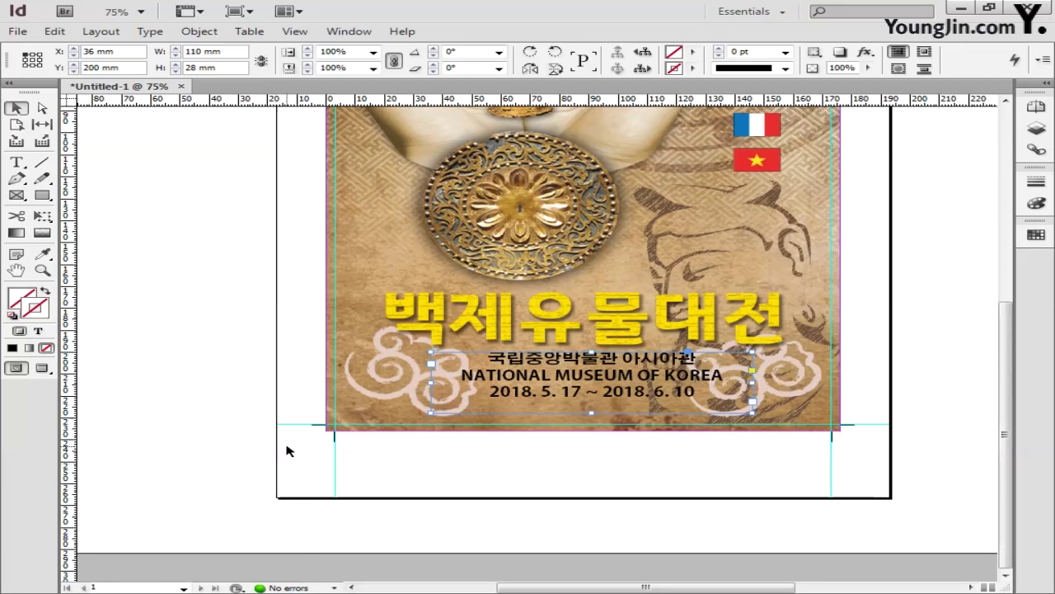
- Apply an Outer Glow to the text frame with Normal blending mode and a white CMYK colour, all four components at 0%
right_click(580, 377)
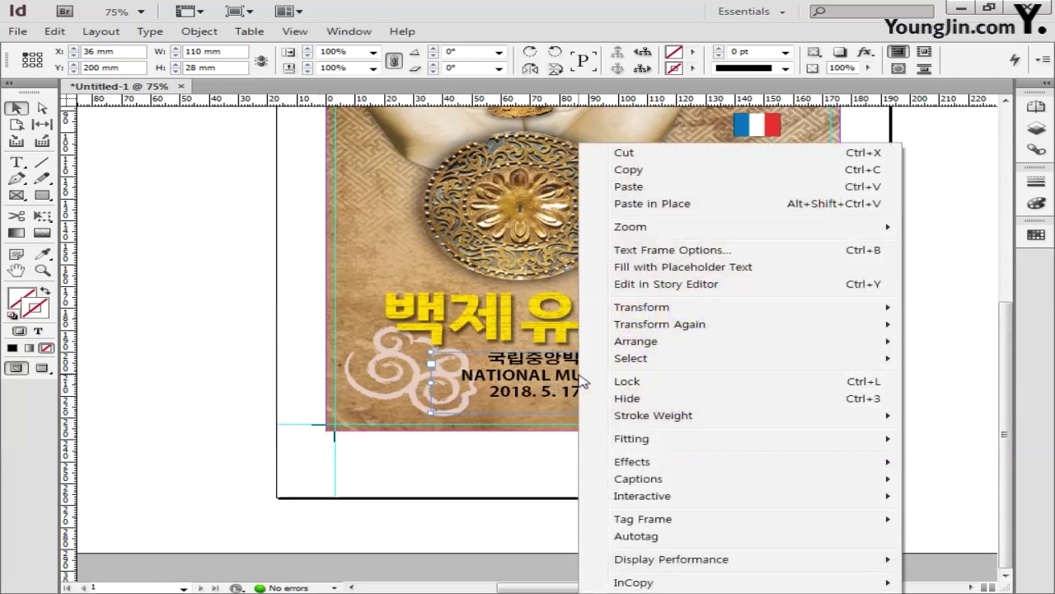
mouse_move(620, 467)
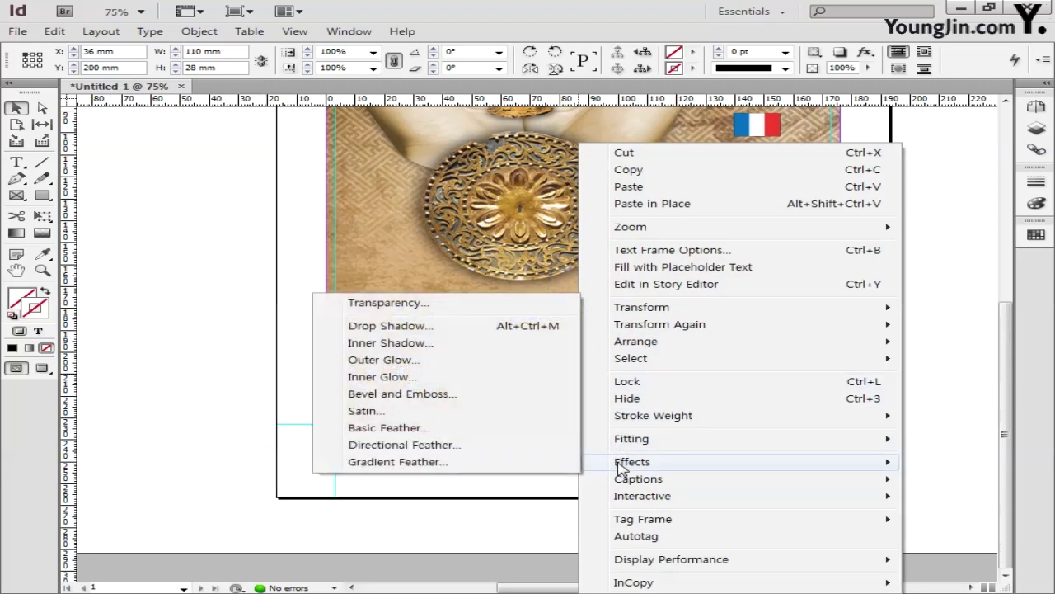
click(412, 361)
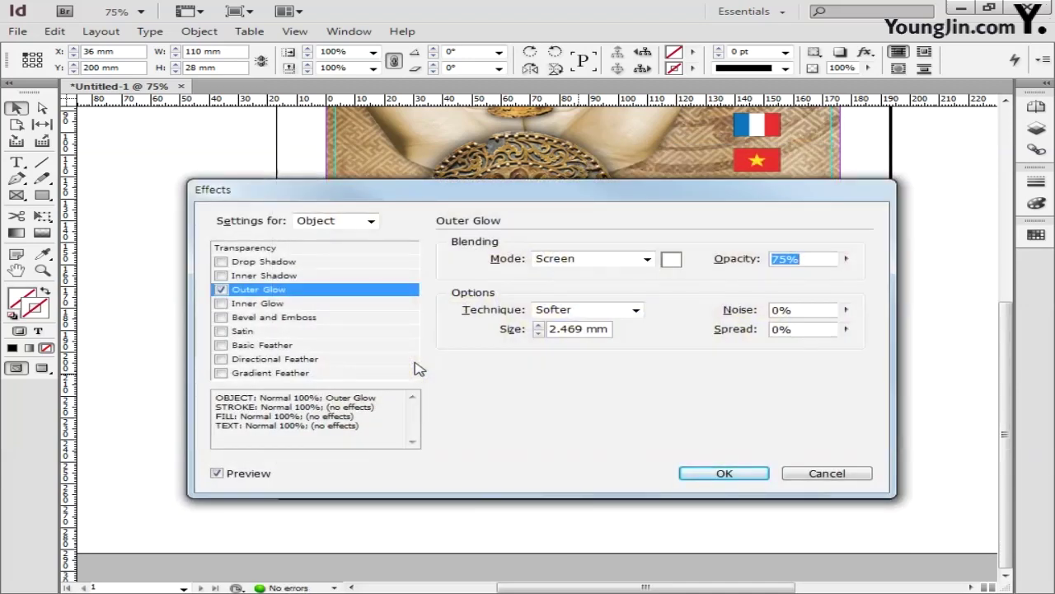
click(575, 262)
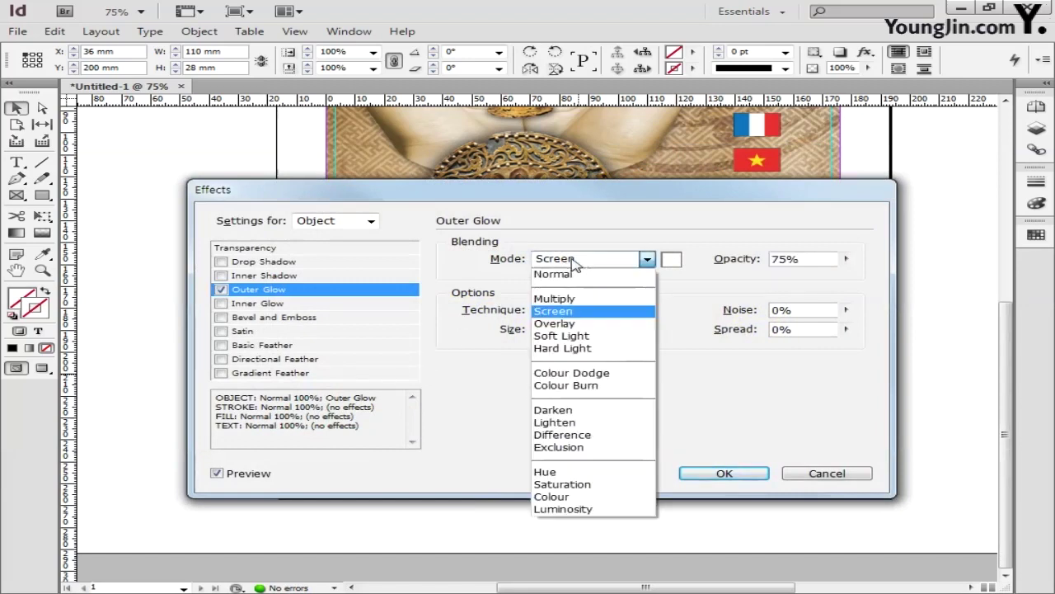
click(567, 273)
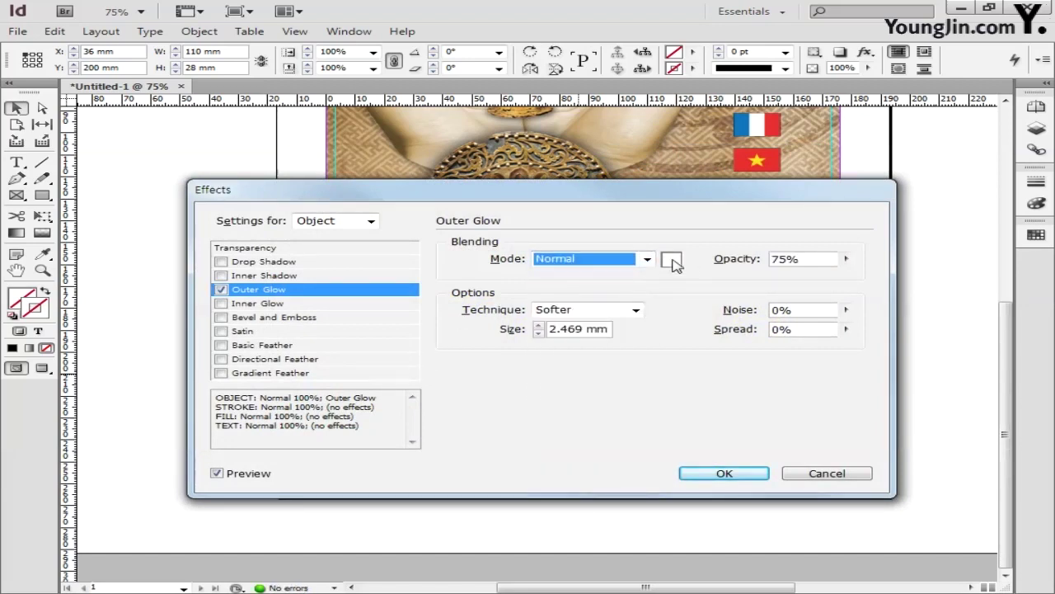
click(672, 262)
click(485, 257)
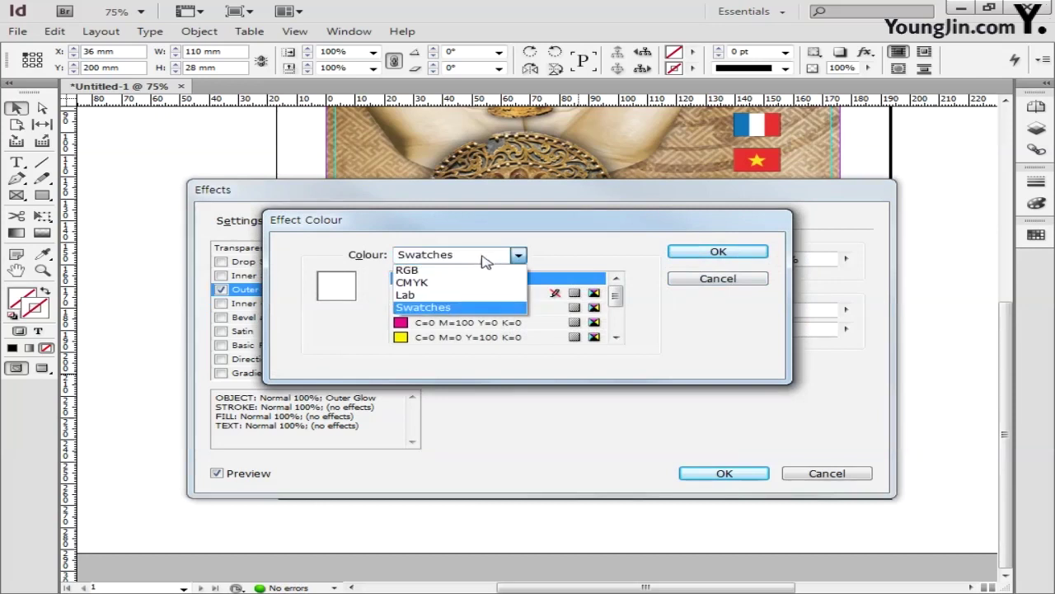
click(495, 283)
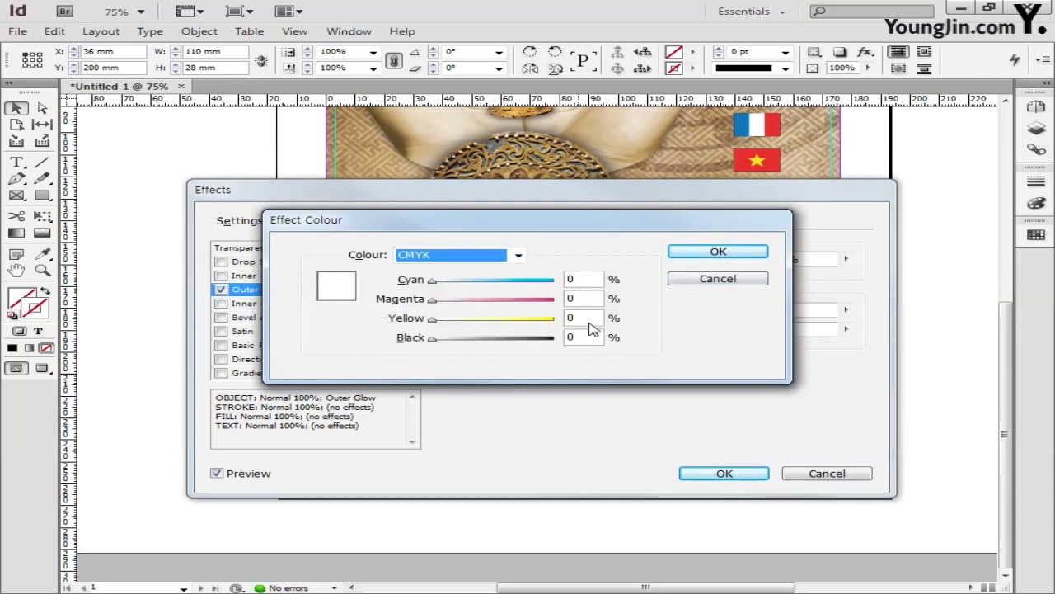
click(698, 255)
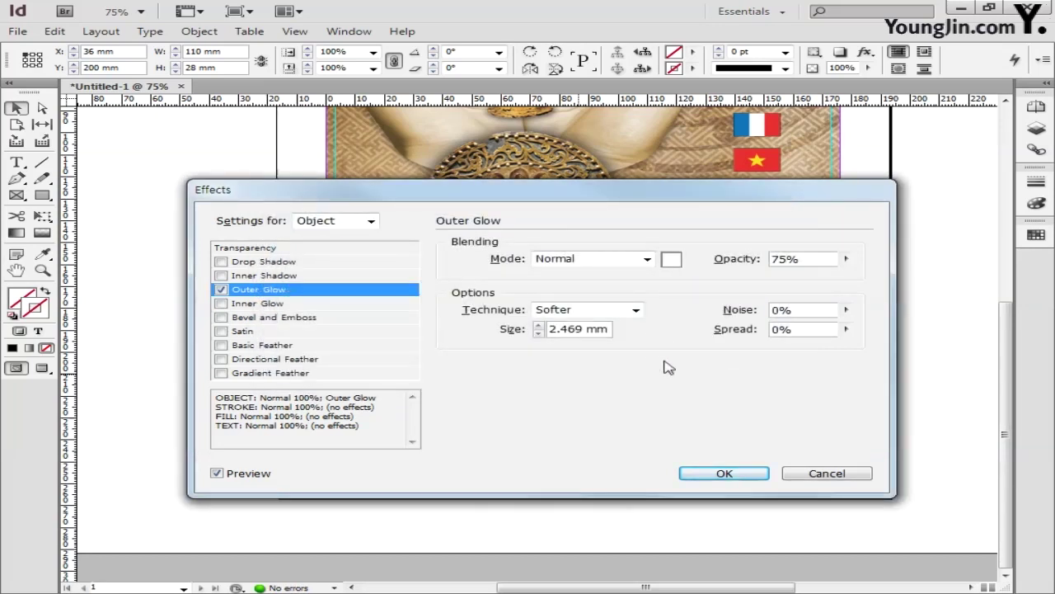
- Set the text's outer glow to 85% opacity, 1.6 mm size and 20% spread, and apply it
click(717, 259)
text(85)
drag(550, 329, 608, 329)
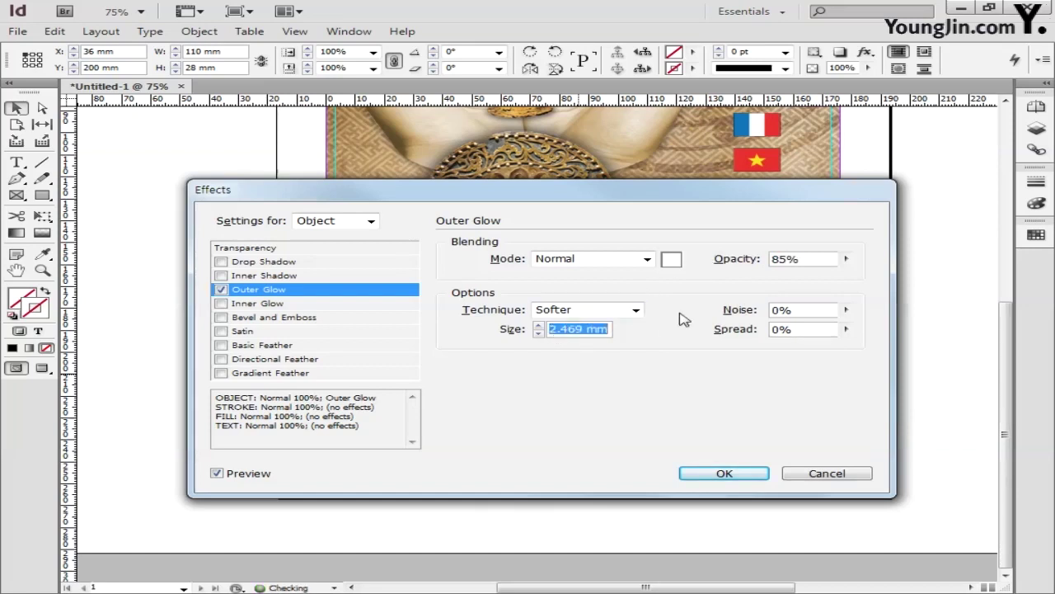
text(1.6)
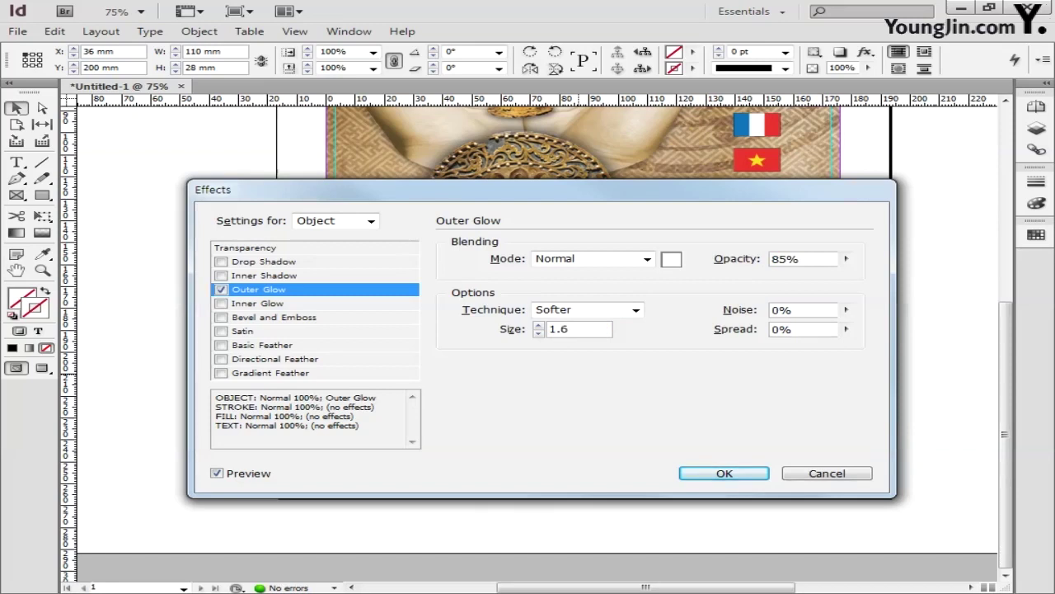
click(757, 329)
text(20)
click(724, 473)
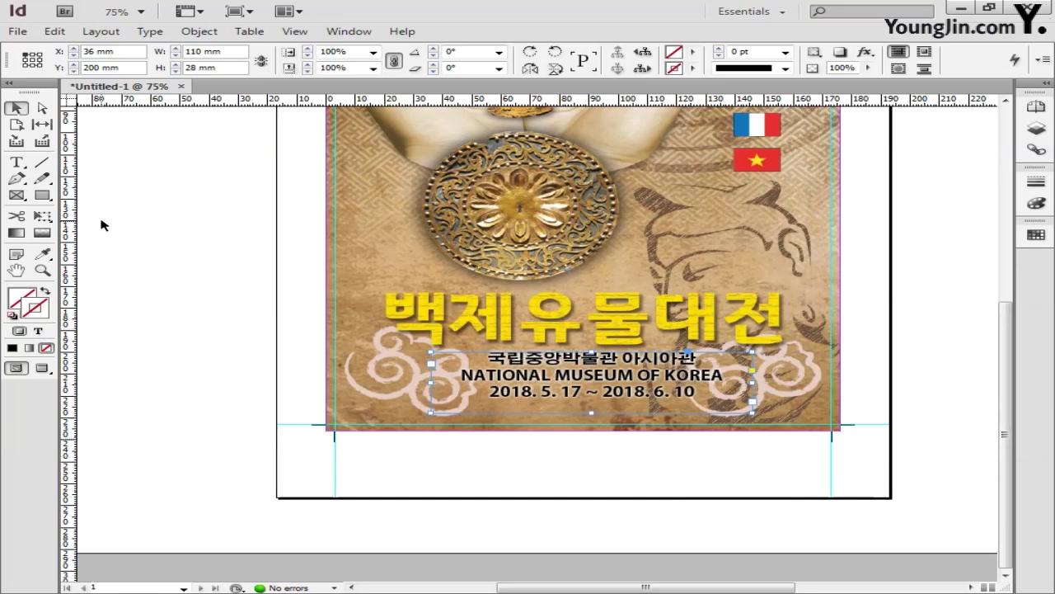
- Draw a circle about 58.8 mm in diameter centred on the Japanese flag and remove its stroke
scroll(824, 259, up, 5)
scroll(690, 311, right, 3)
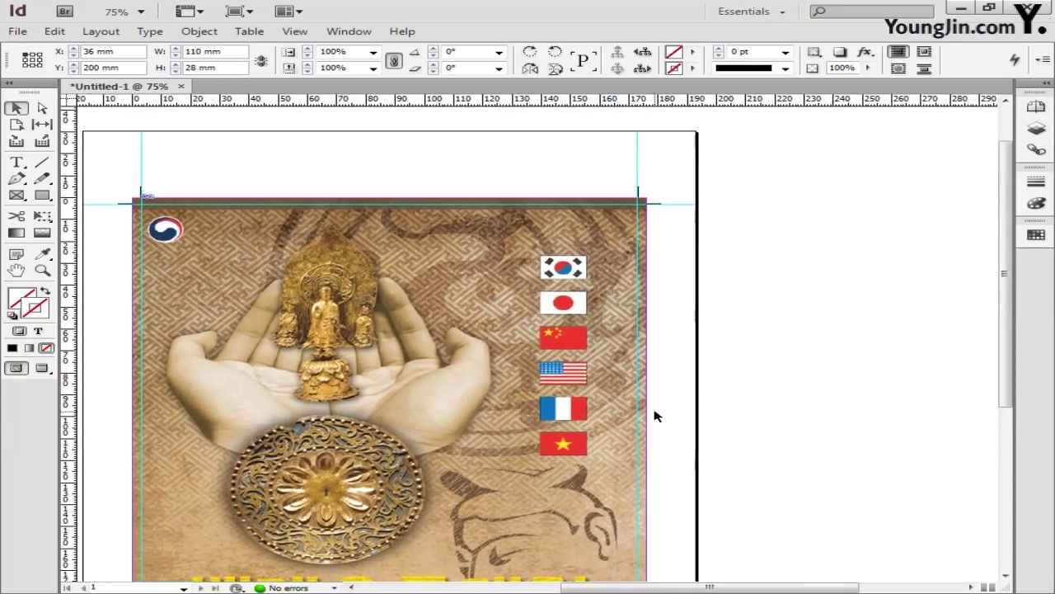
scroll(657, 416, up, 3)
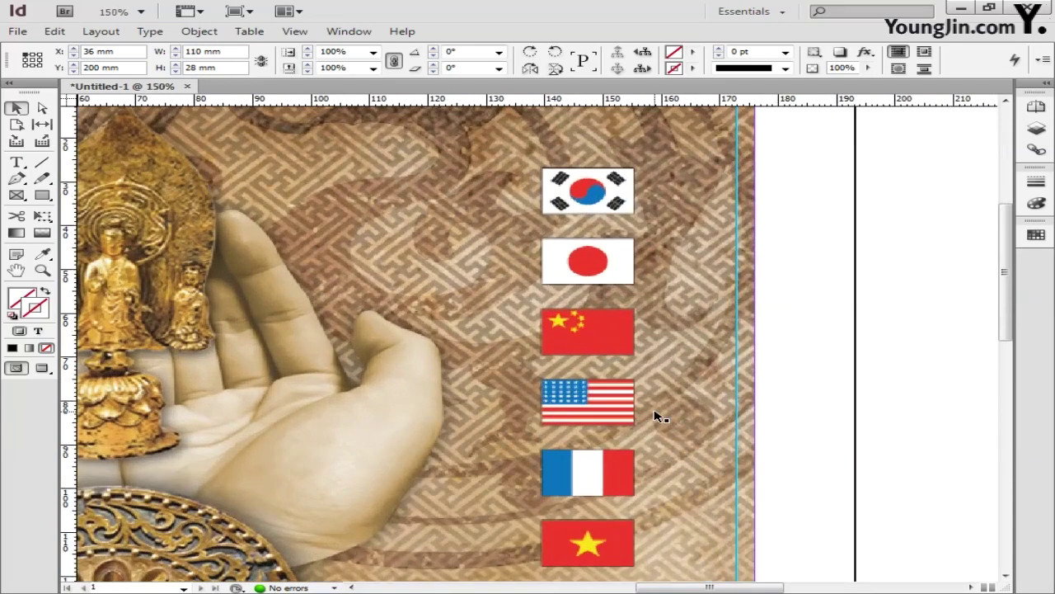
scroll(664, 371, up, 2)
scroll(618, 449, right, 1)
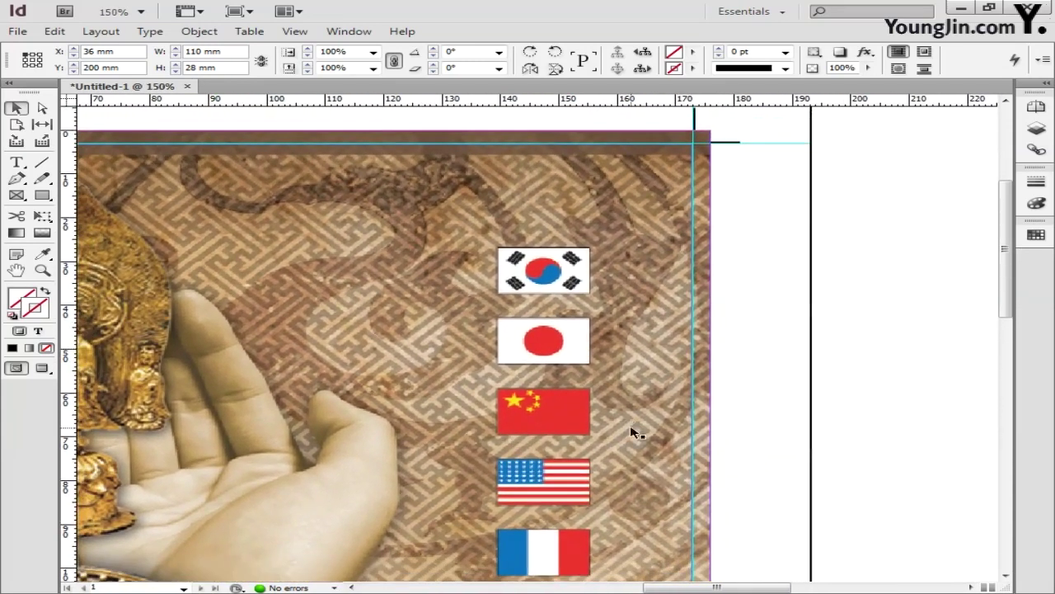
click(44, 195)
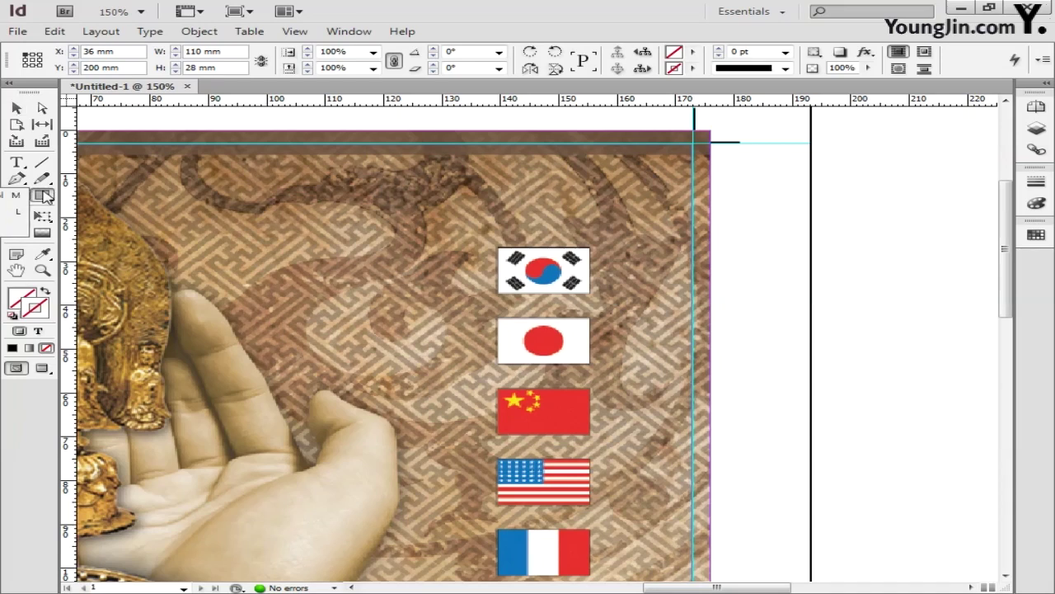
click(20, 211)
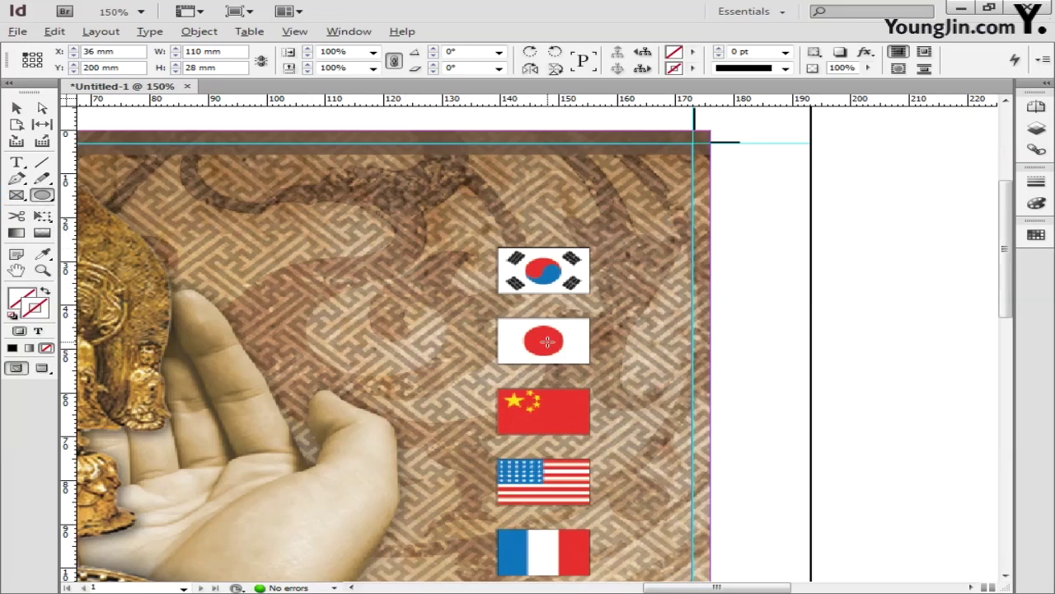
mouse_move(547, 342)
mouse_down()
mouse_move(636, 312)
mouse_move(651, 269)
mouse_move(715, 219)
mouse_up()
drag(723, 213, 718, 212)
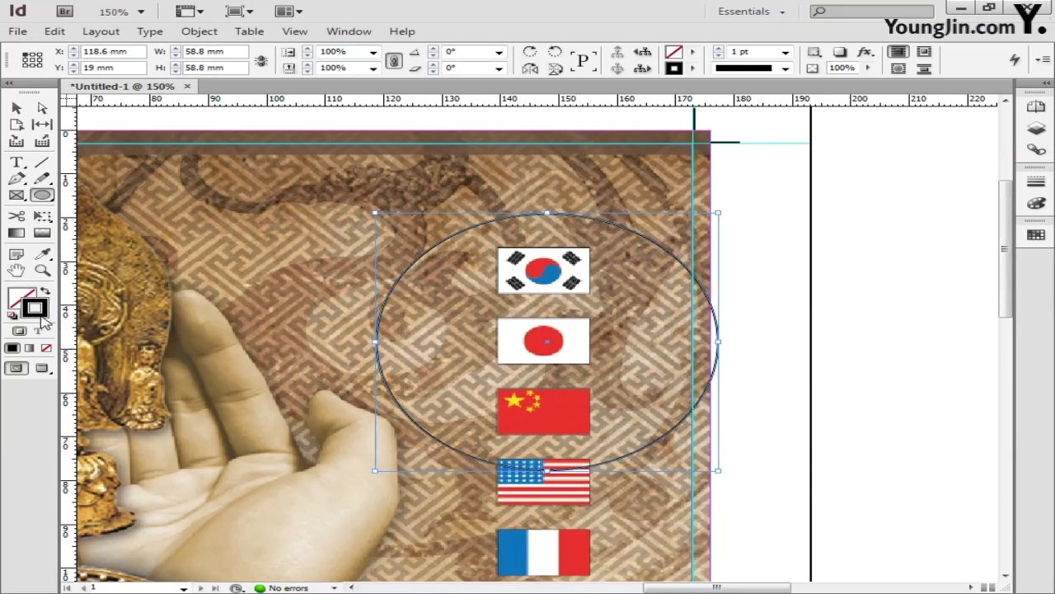
click(46, 348)
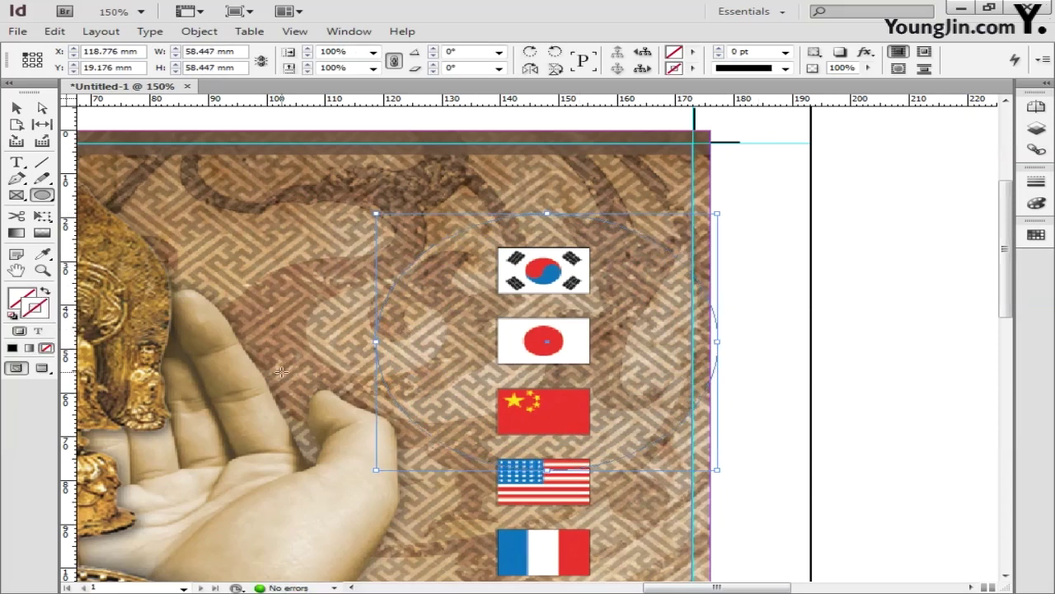
- Enter the text 백제를 이제 다음의 나라에서 along the circle's path, starting at its upper-left arc
click(17, 163)
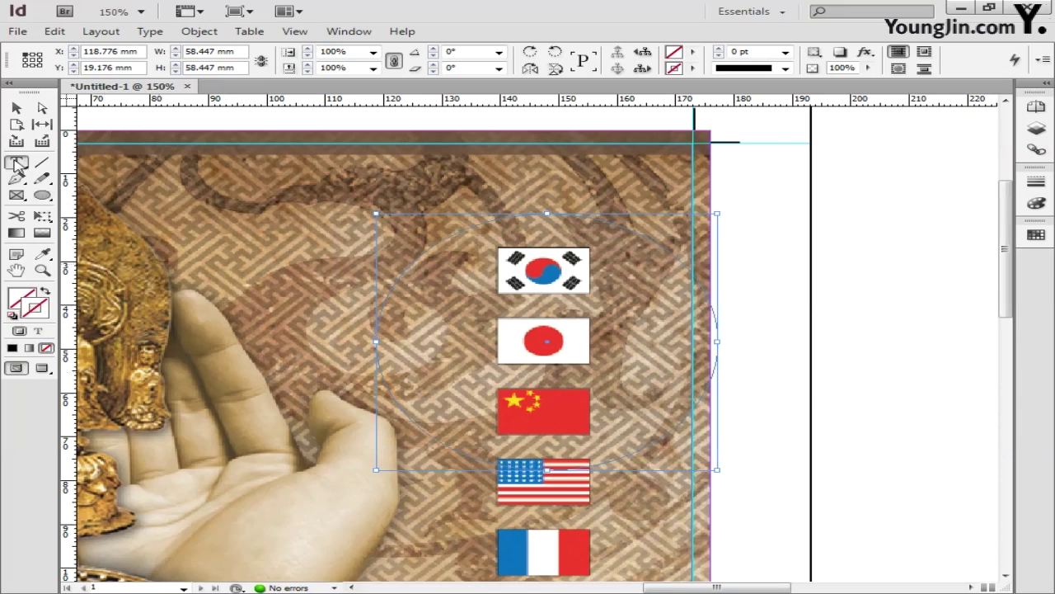
key(shift+t)
click(422, 252)
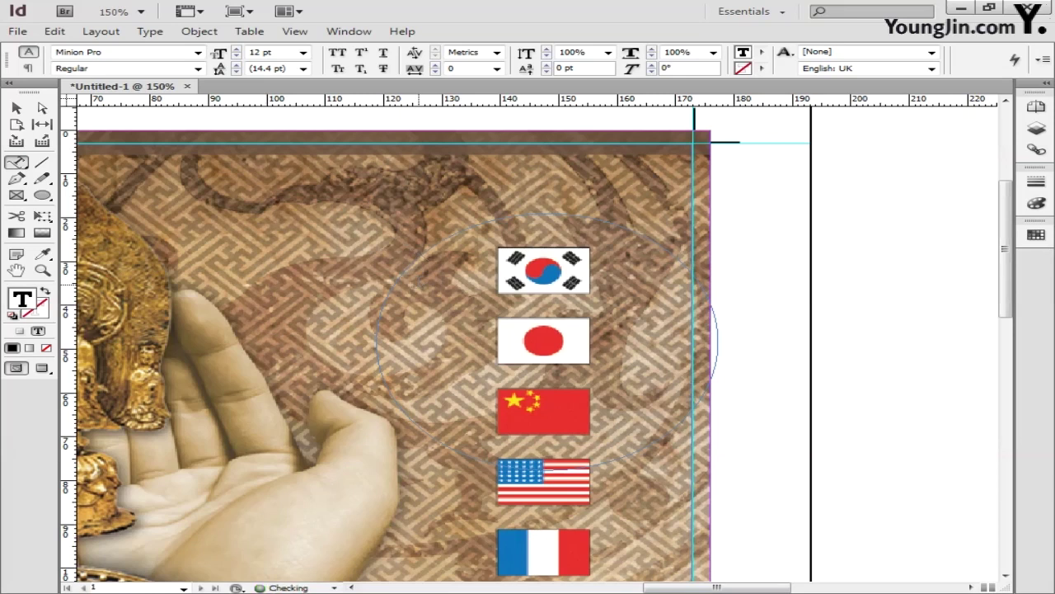
text(대한민국의)
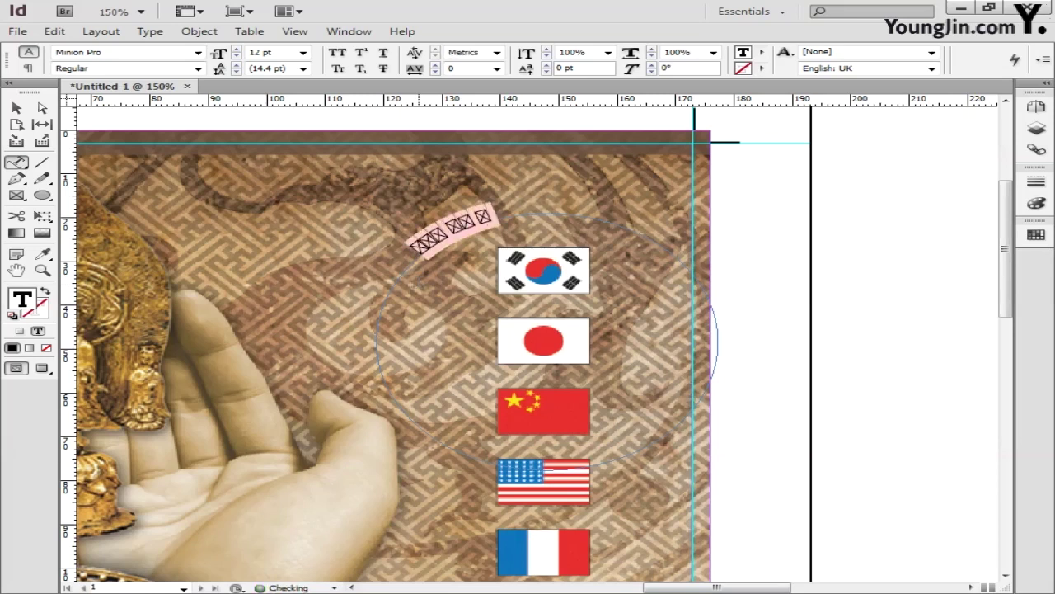
text( 이웃나라)
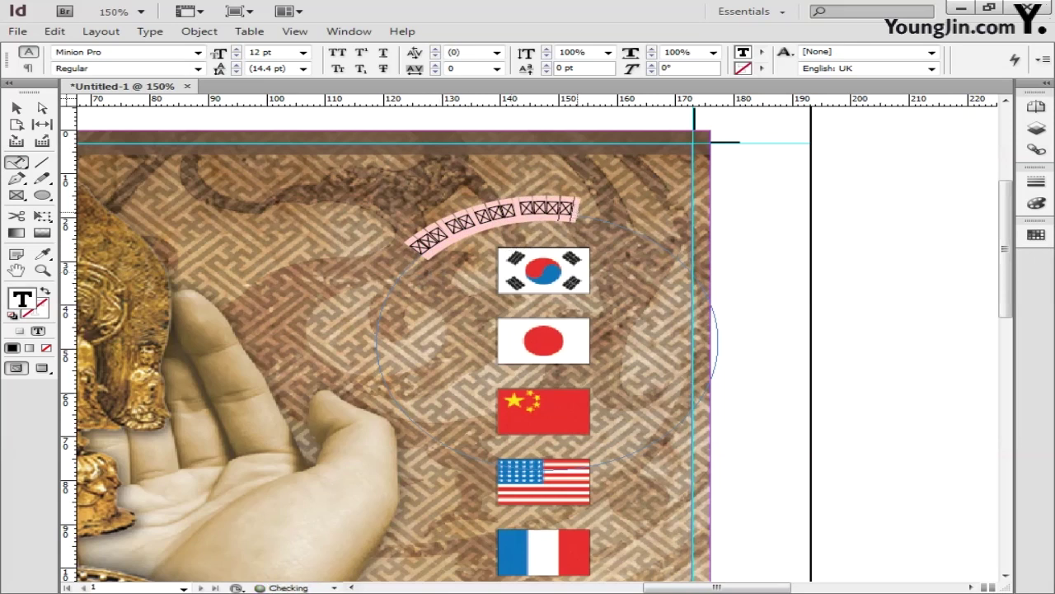
- Format the curved text in Adobe Gothic Std B at 8 pt with tracking of 50
drag(575, 211, 284, 107)
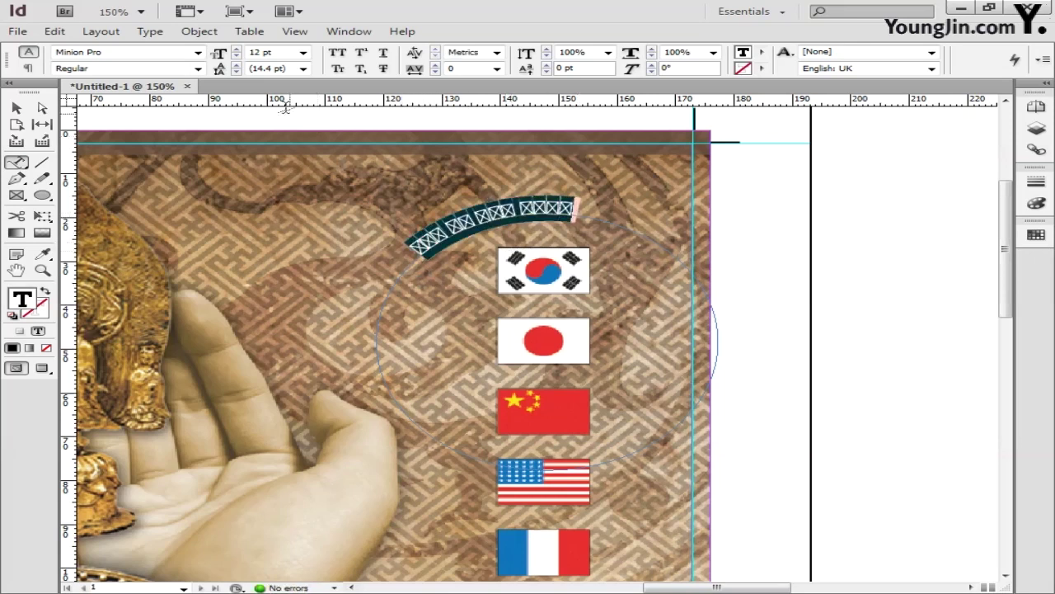
click(198, 52)
scroll(396, 70, up, 5)
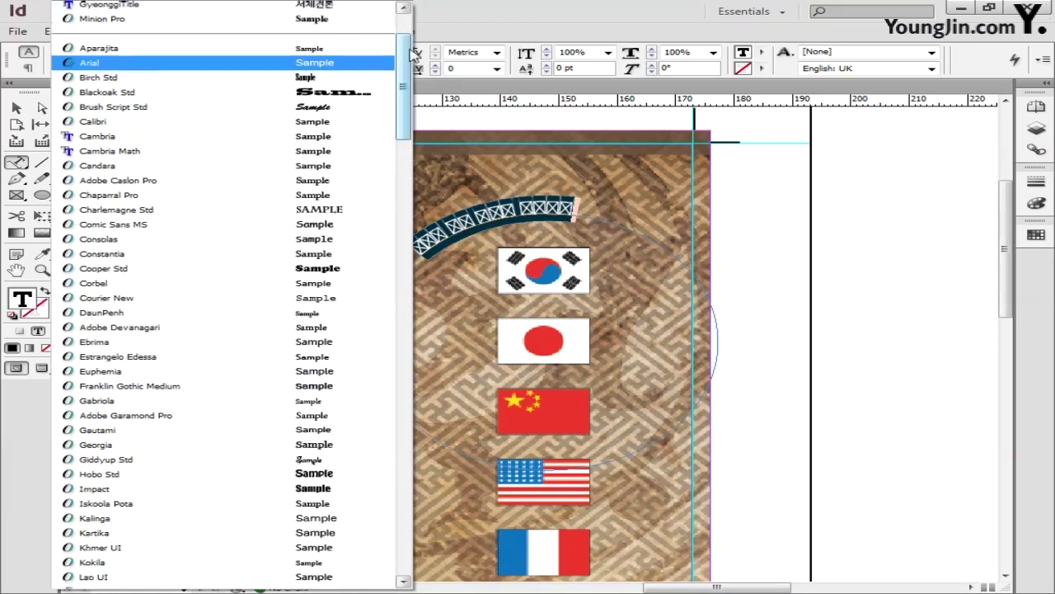
click(355, 8)
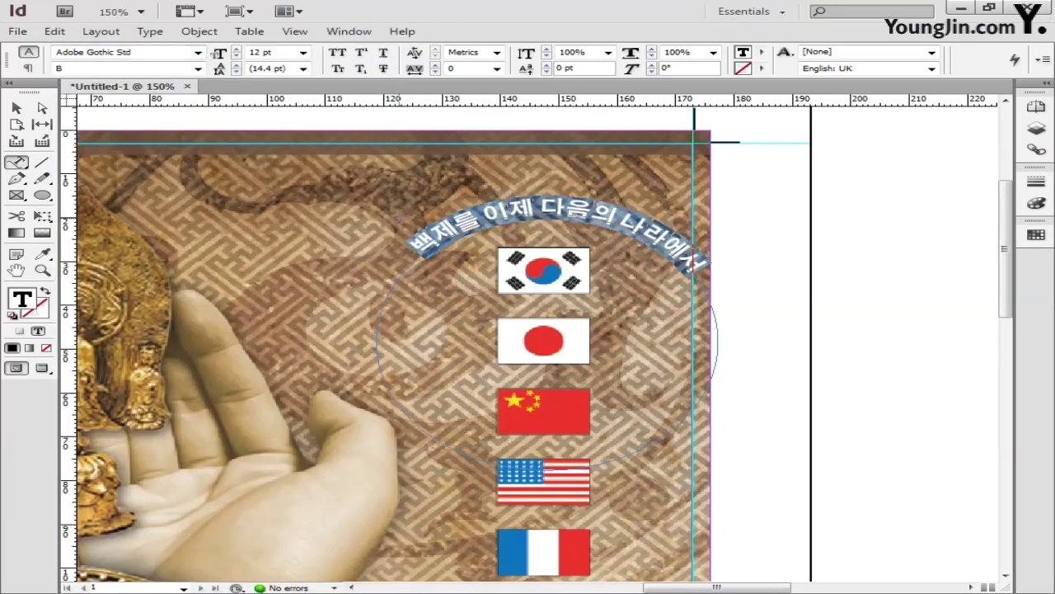
click(303, 52)
click(290, 101)
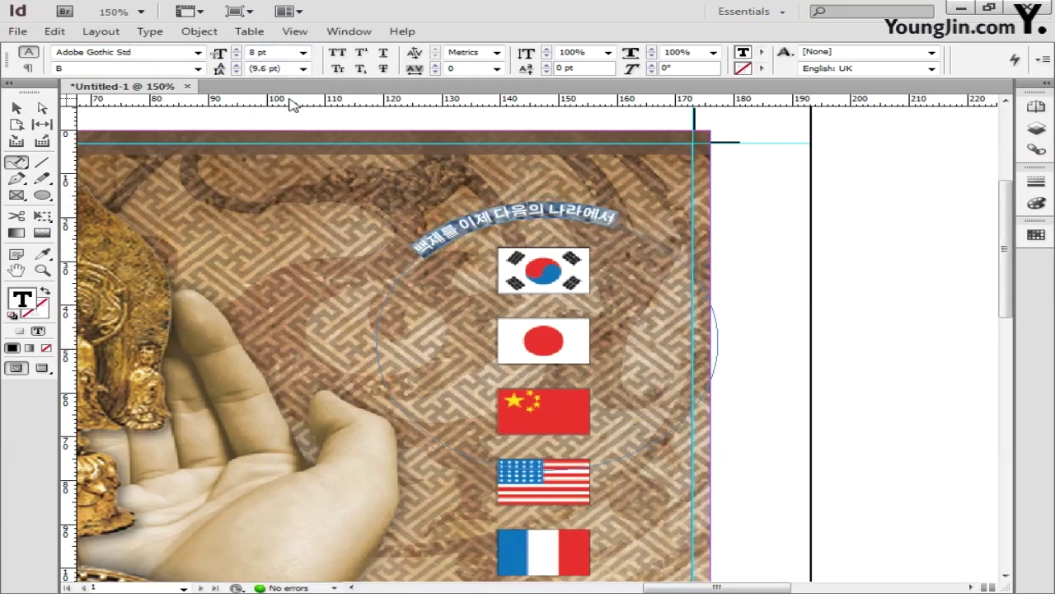
click(470, 67)
text(50)
key(Return)
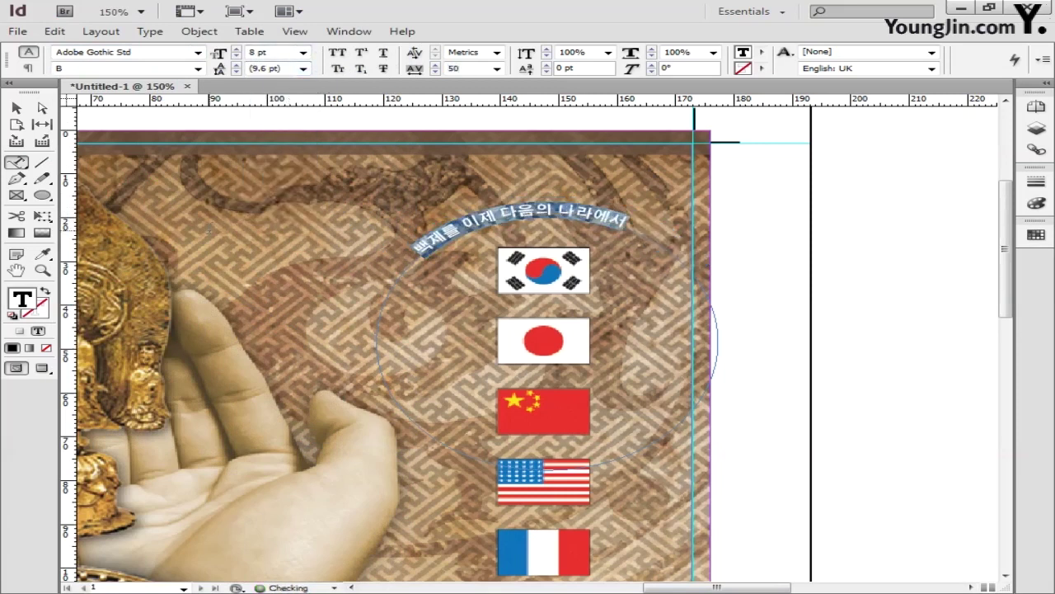
- Colour the curved text white with black at 0%, and shift its start along the circle to centre it above the flags
double_click(29, 305)
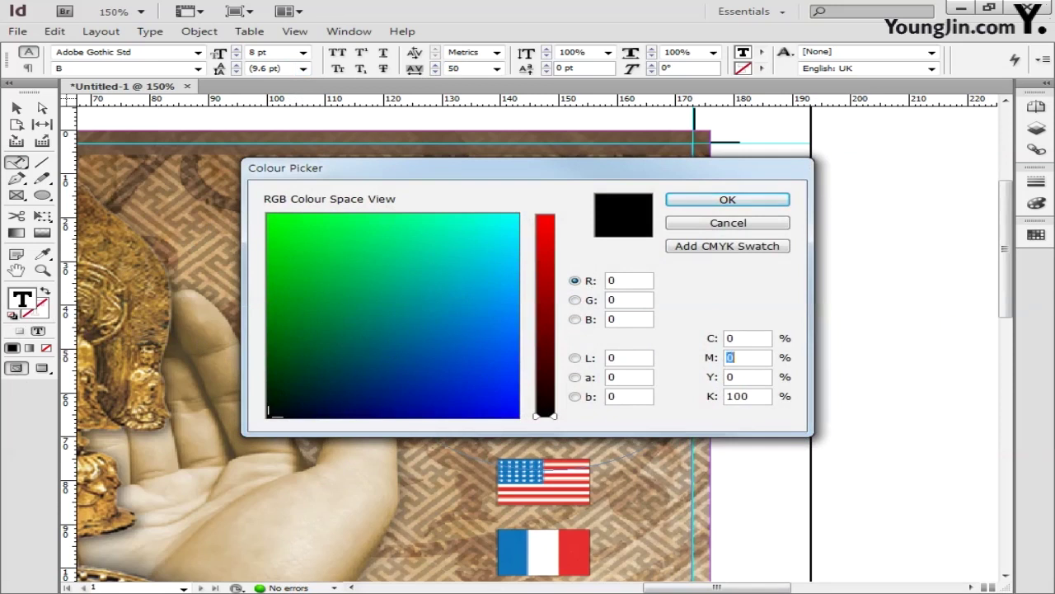
key(Tab)
text(0)
click(727, 200)
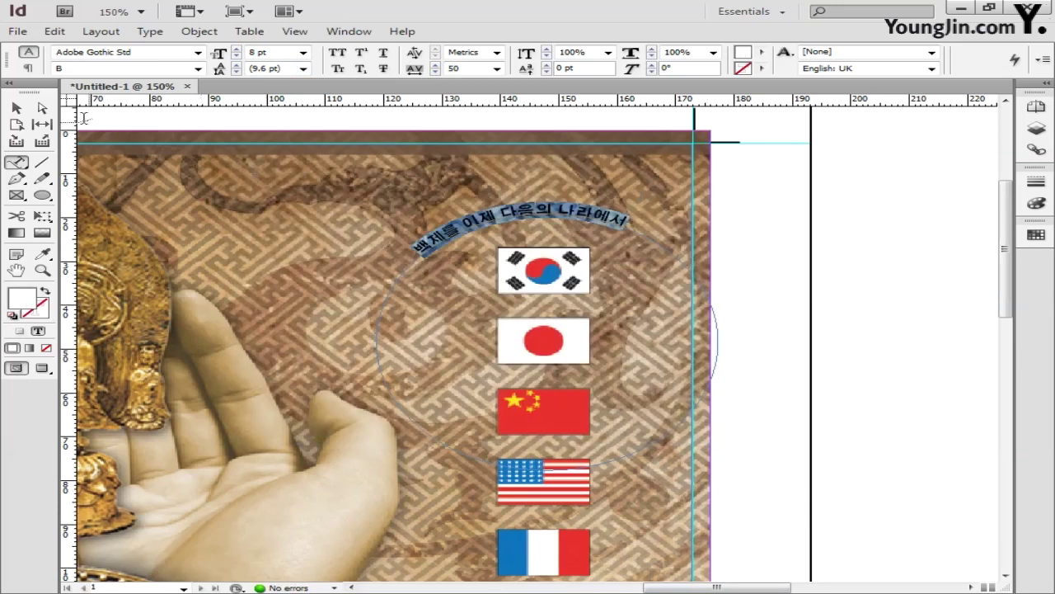
click(18, 108)
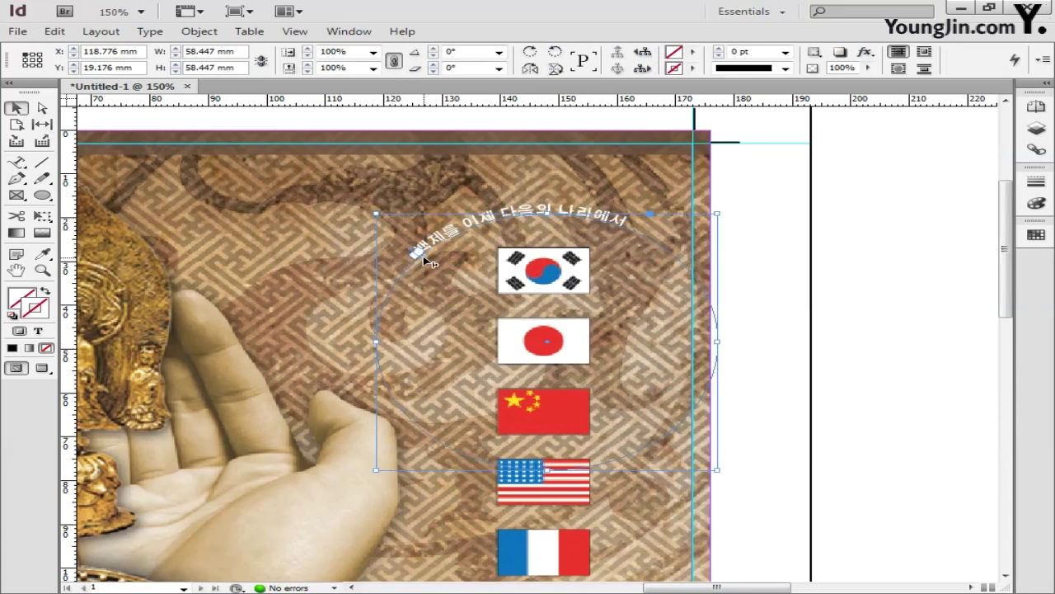
drag(426, 262, 448, 247)
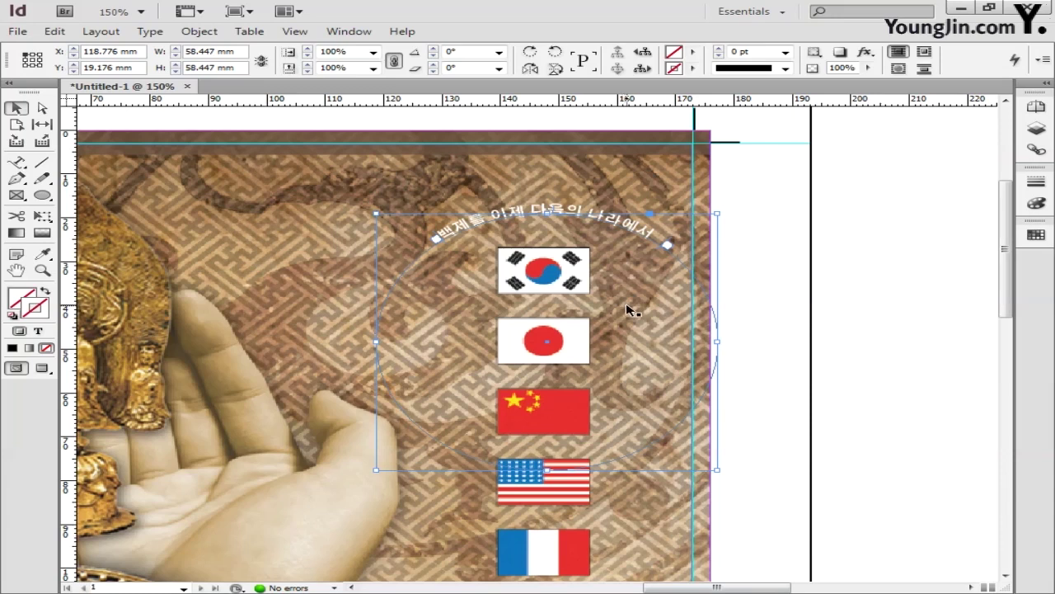
- Draw a smaller concentric circle about 48.9 mm wide inside the first and enter 만나 보실 수 있습니다. along its path
key(l)
drag(543, 341, 689, 234)
click(20, 165)
click(450, 257)
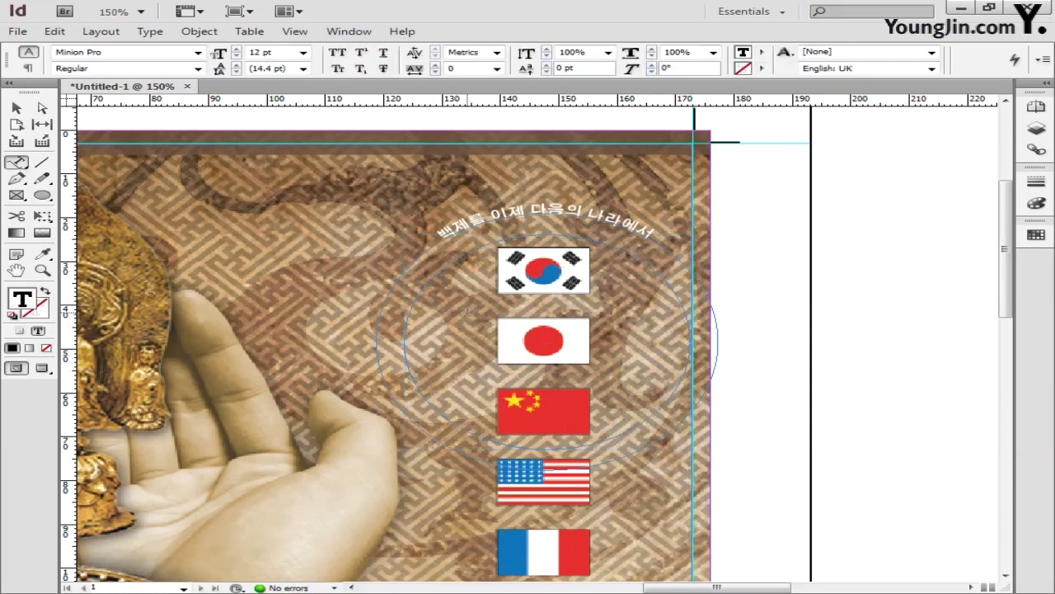
text(대한민국 일본 중국)
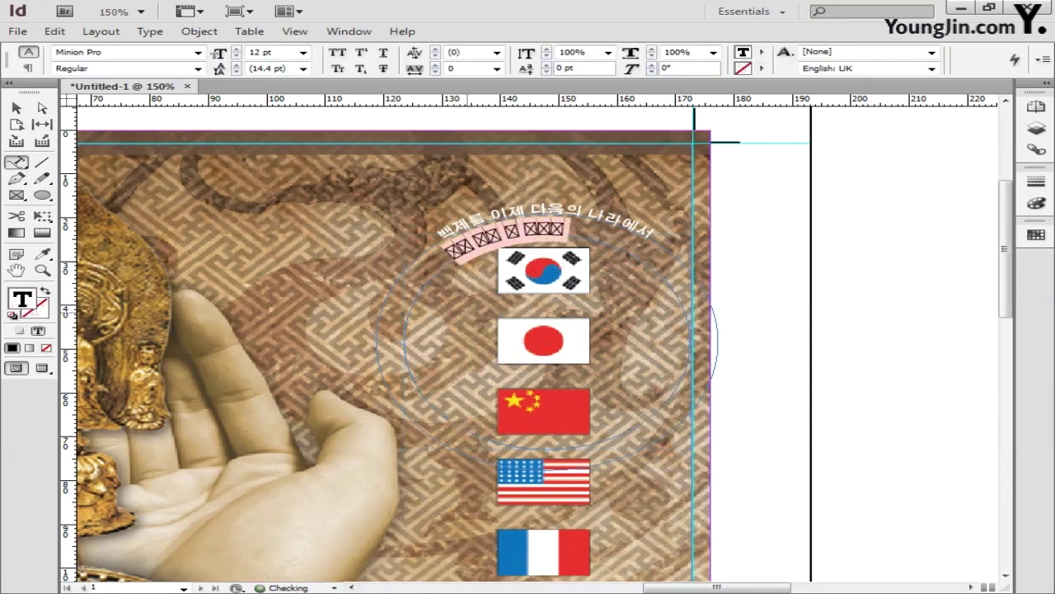
- Format the inner curved text in Adobe Gothic Std B, white and 8 pt
key(ctrl+a)
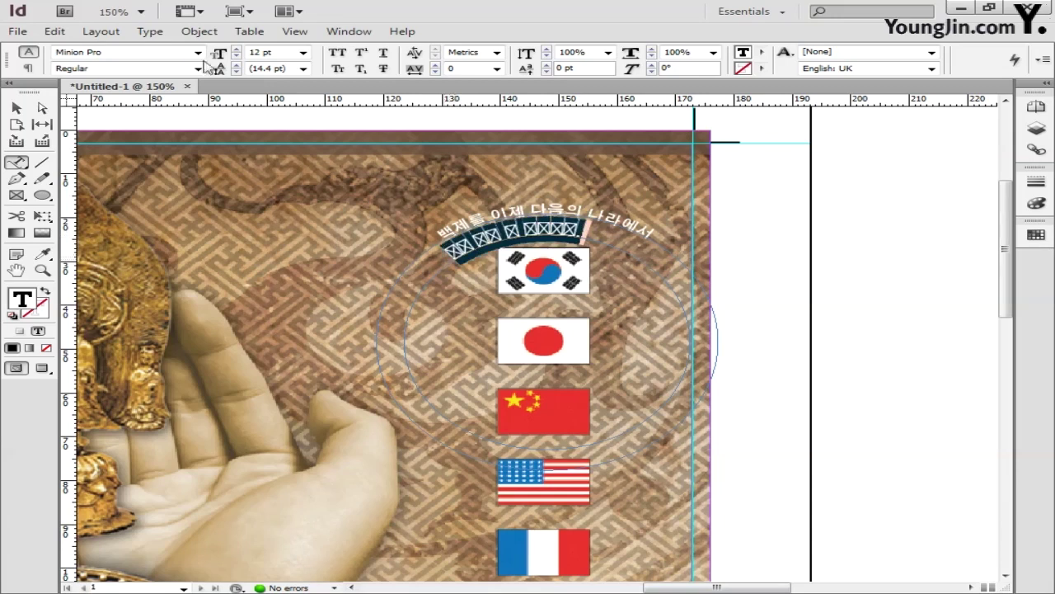
click(198, 52)
click(107, 7)
double_click(20, 303)
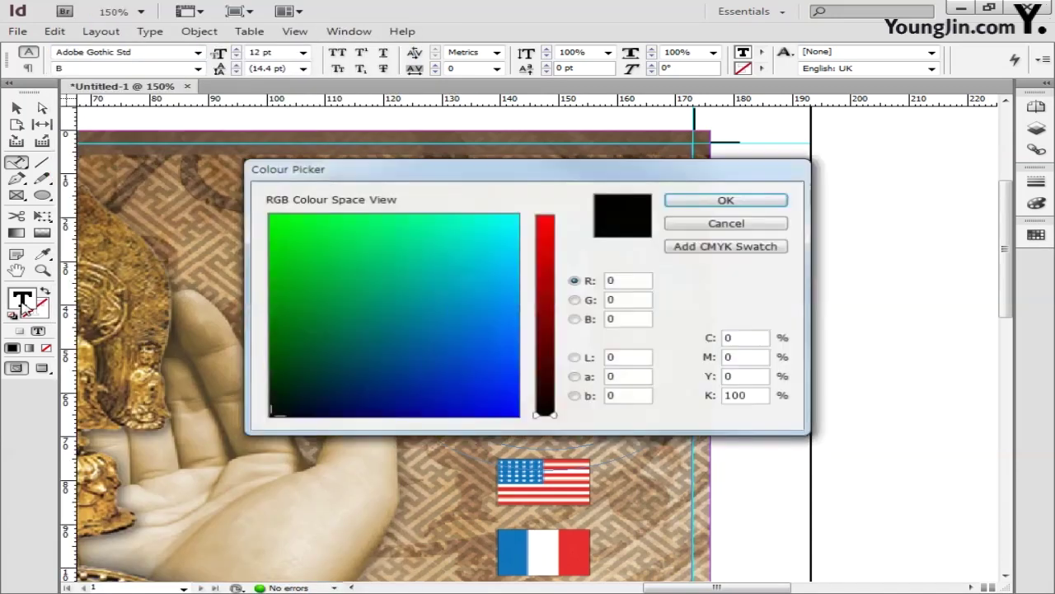
double_click(738, 395)
text(0)
click(726, 198)
click(304, 52)
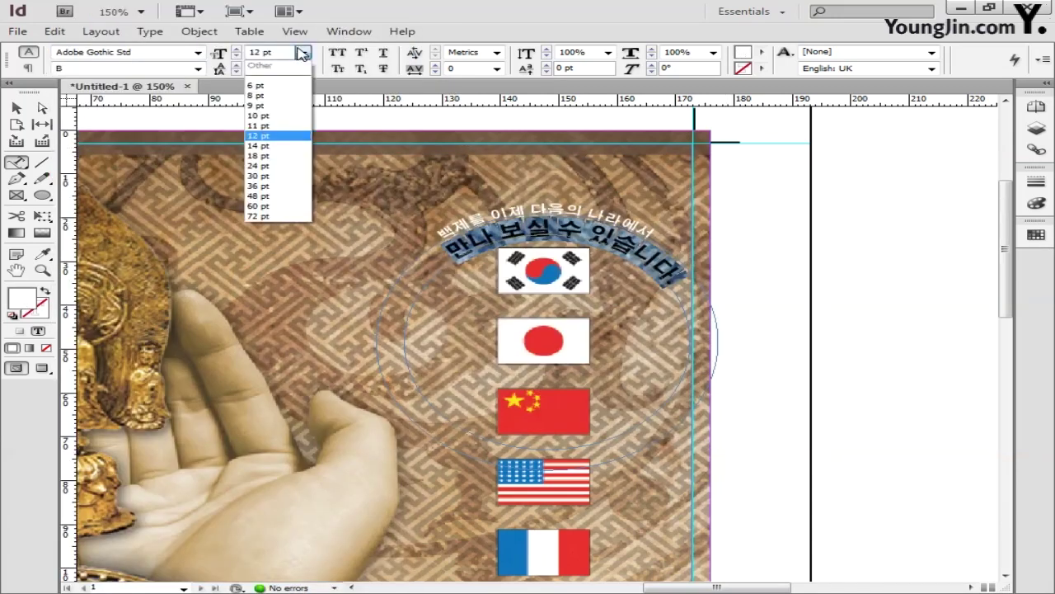
click(264, 99)
key(Escape)
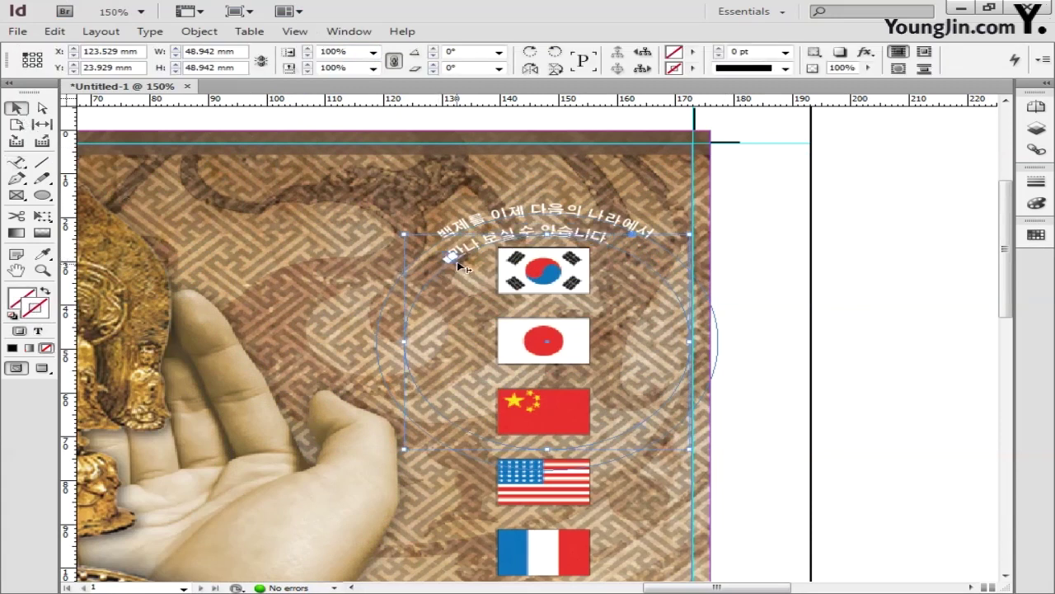
- Shift the start of the inner curved text along its circle to centre it under the upper line
drag(460, 265, 478, 253)
click(474, 257)
click(474, 257)
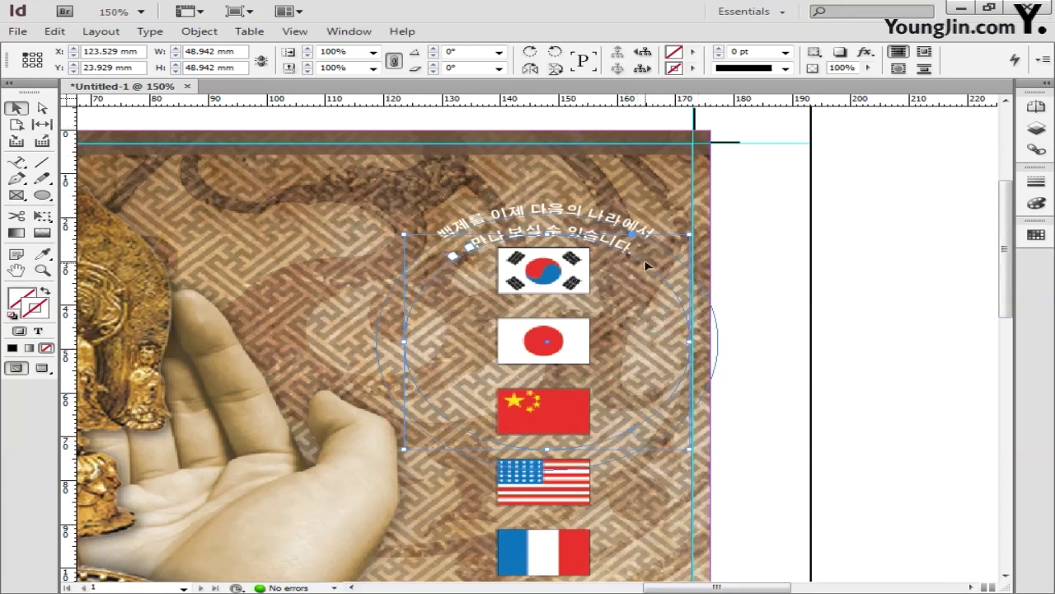
- Select both curved text paths and add an Outer Glow effect with Normal blending mode
click(637, 228)
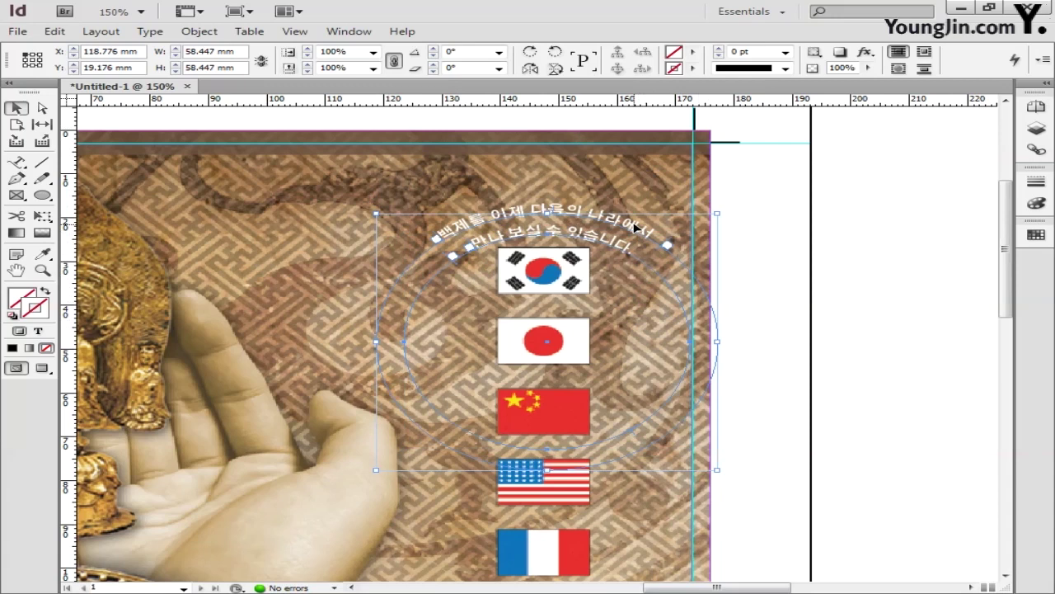
right_click(624, 244)
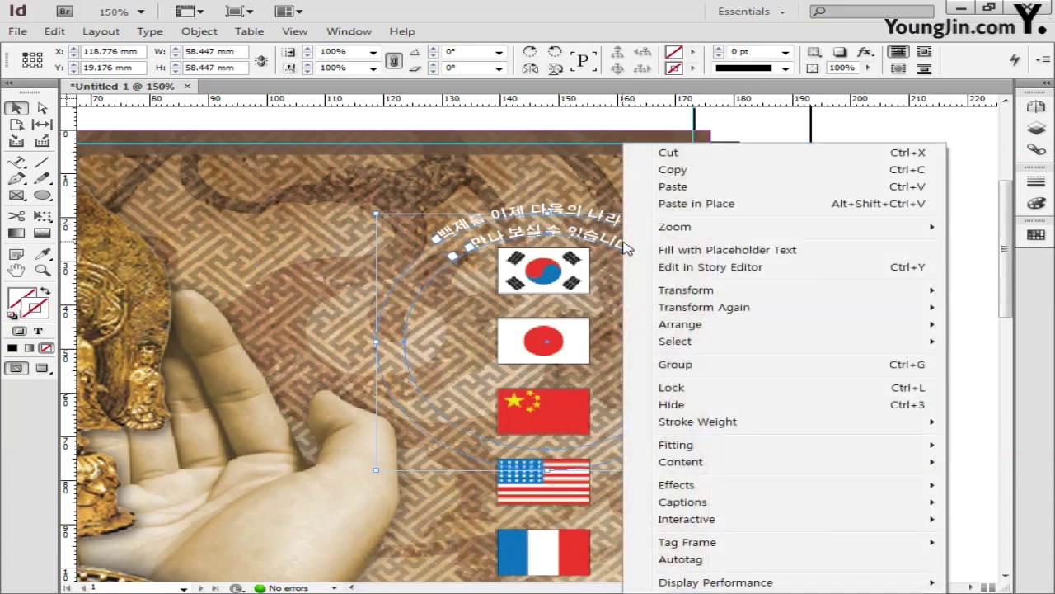
mouse_move(719, 484)
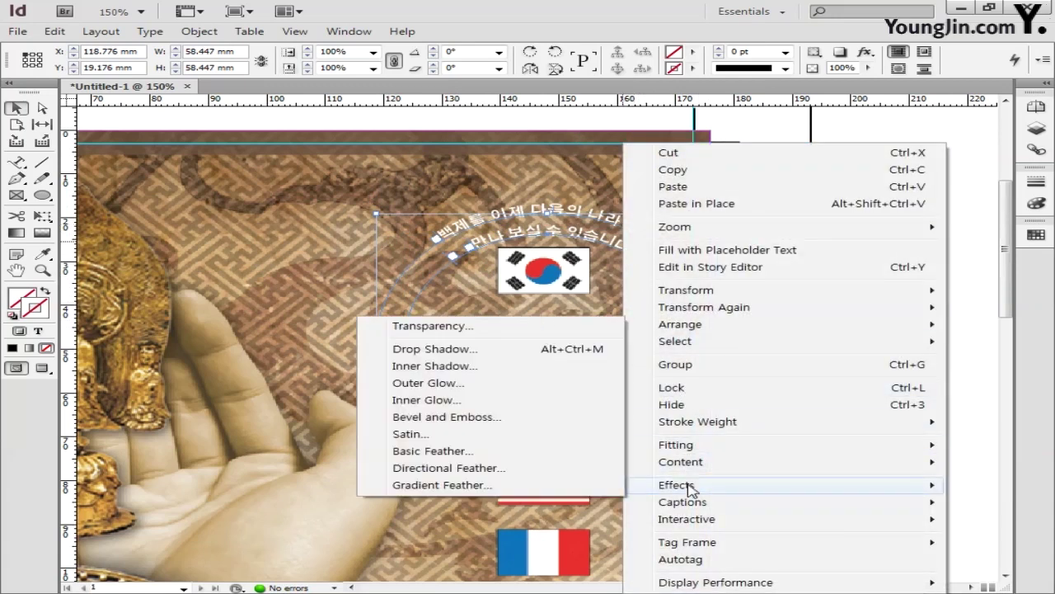
click(482, 385)
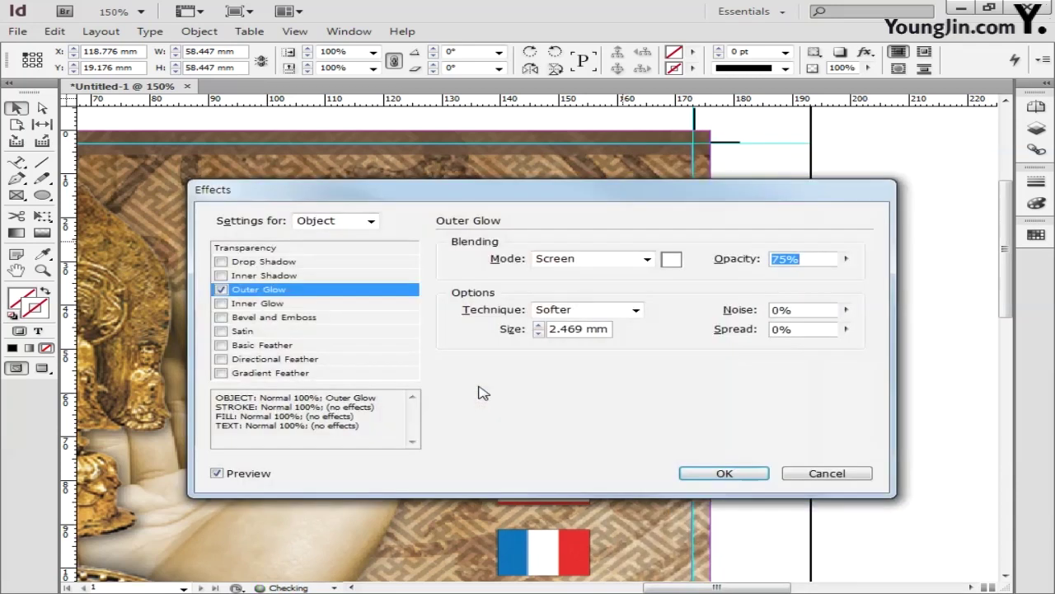
click(598, 260)
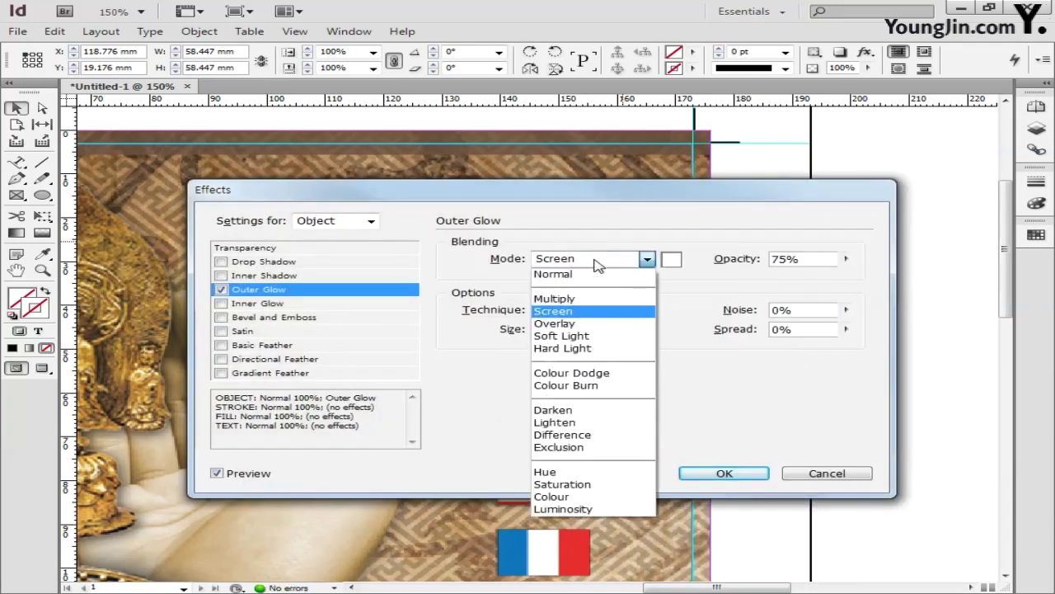
click(587, 284)
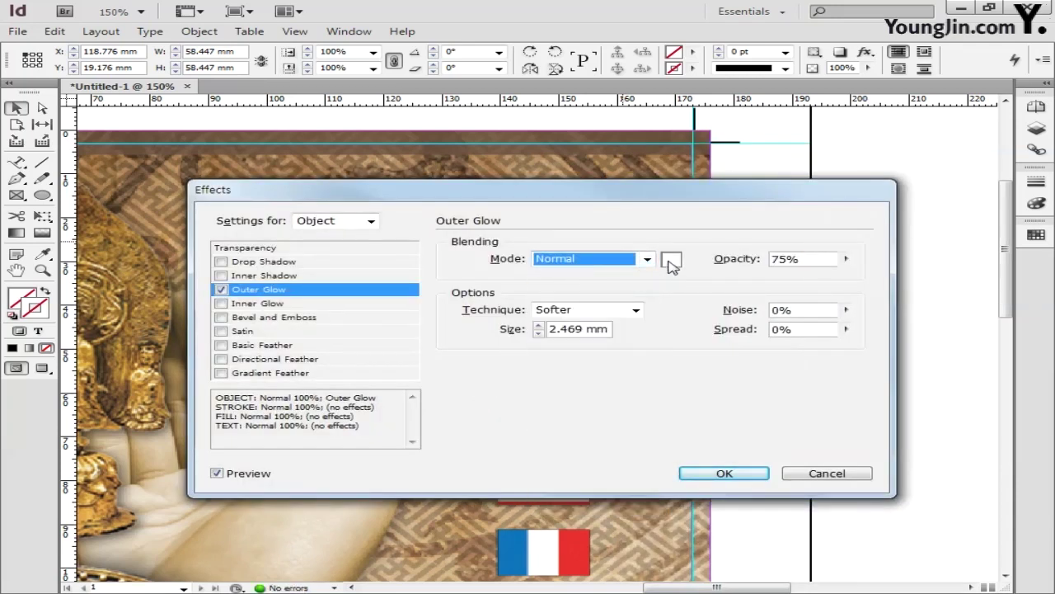
- Set the Outer Glow colour to CMYK 0, 60, 80, 70
click(670, 260)
click(518, 255)
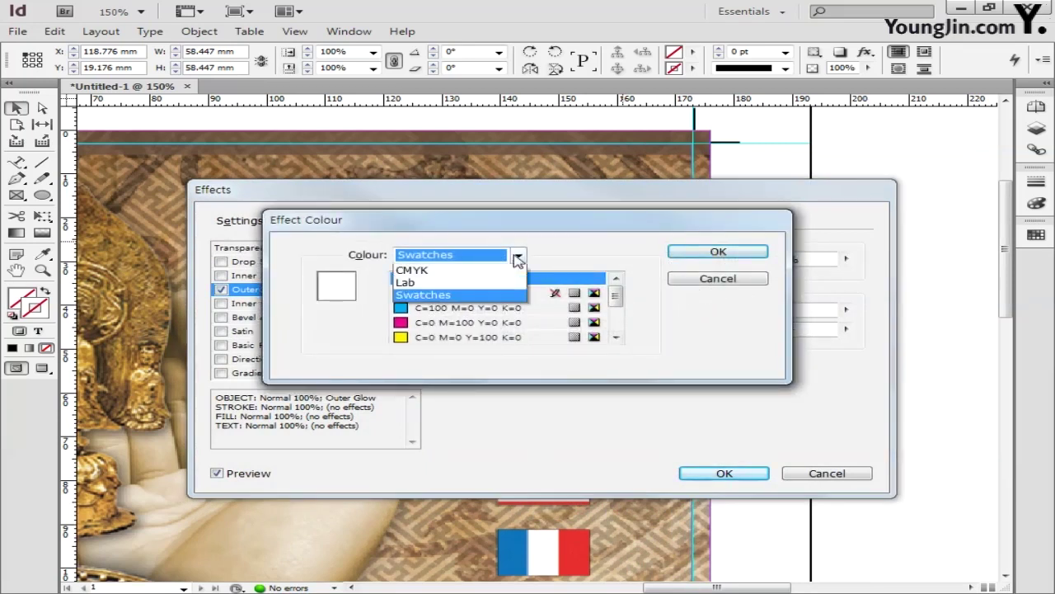
click(486, 278)
click(571, 279)
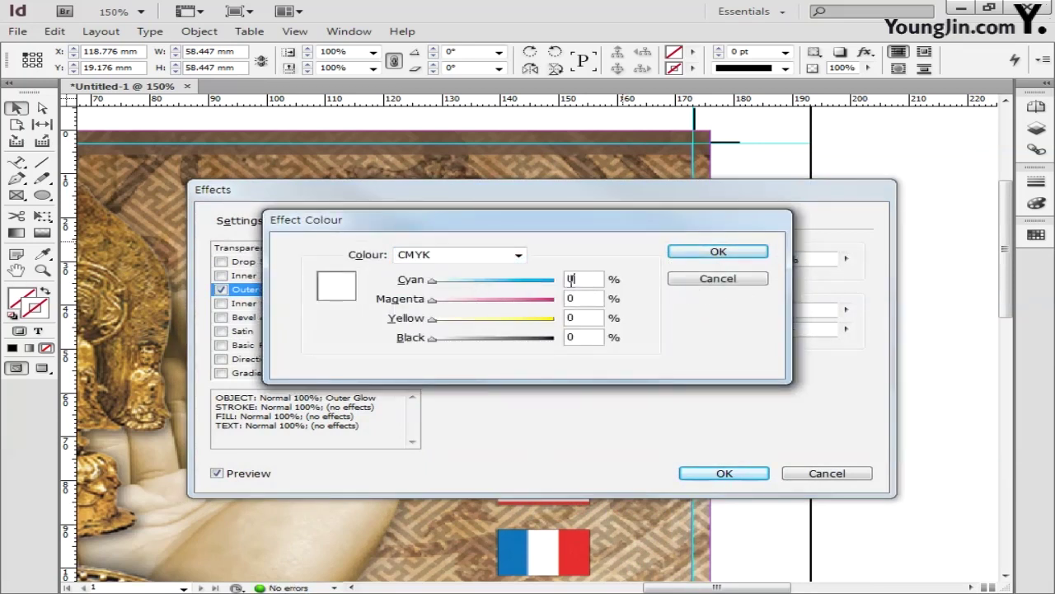
key(Tab)
text(6)
key(Tab)
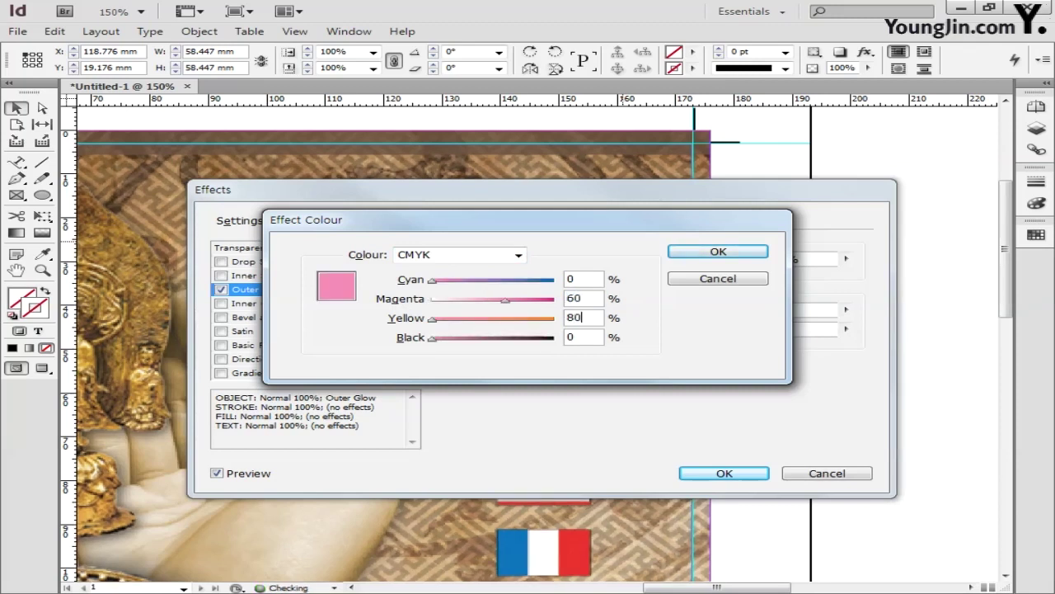
key(Tab)
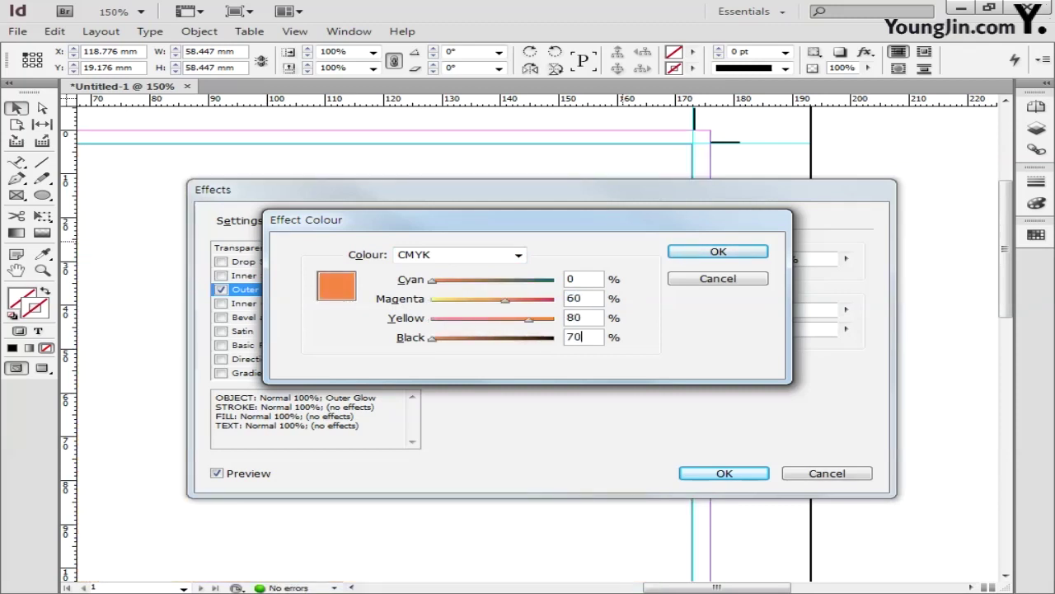
click(698, 252)
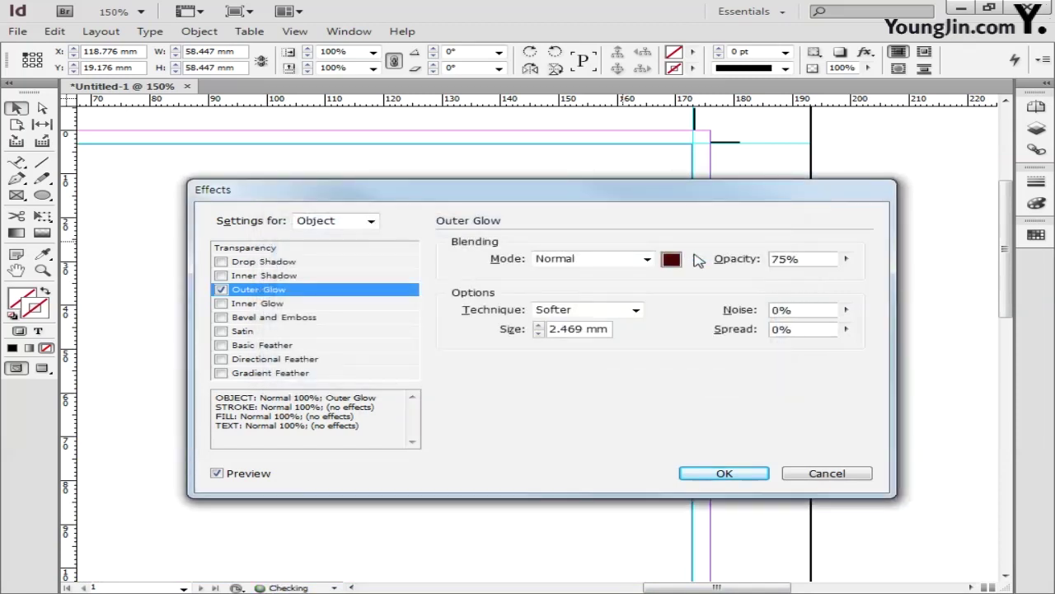
- Set the glow's opacity to 75%, size to 1 mm and spread to 25%, and apply the effect to both curved texts
drag(805, 260, 696, 263)
text(7)
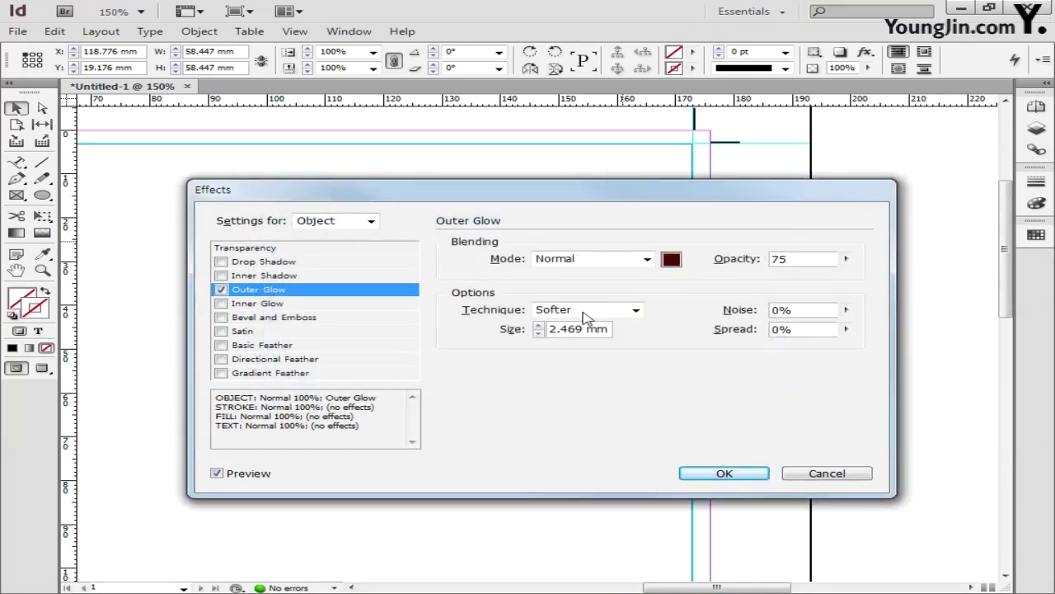
drag(547, 329, 619, 330)
text(1)
click(725, 330)
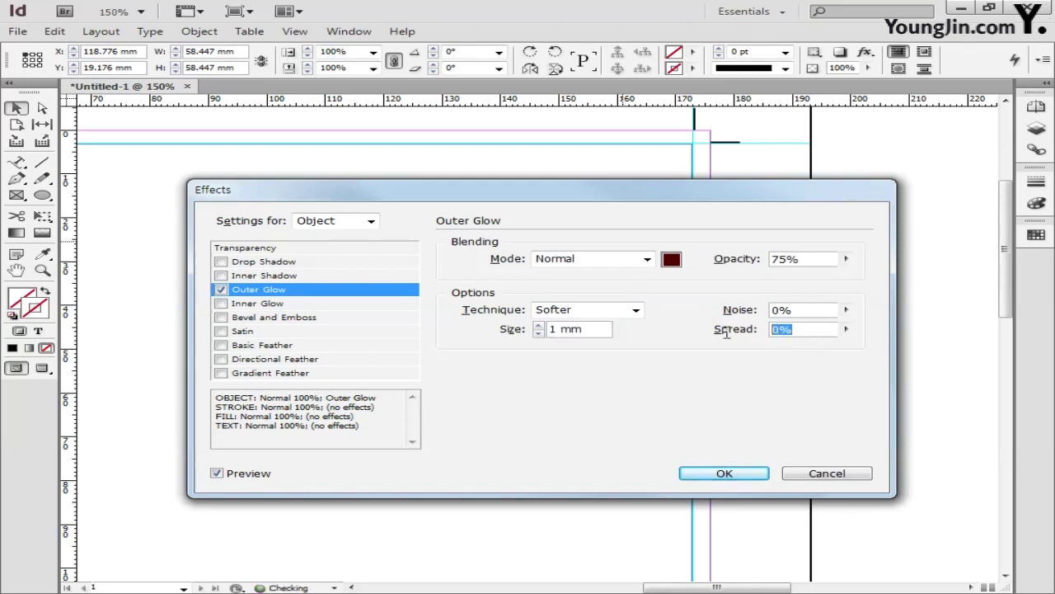
text(25)
click(723, 473)
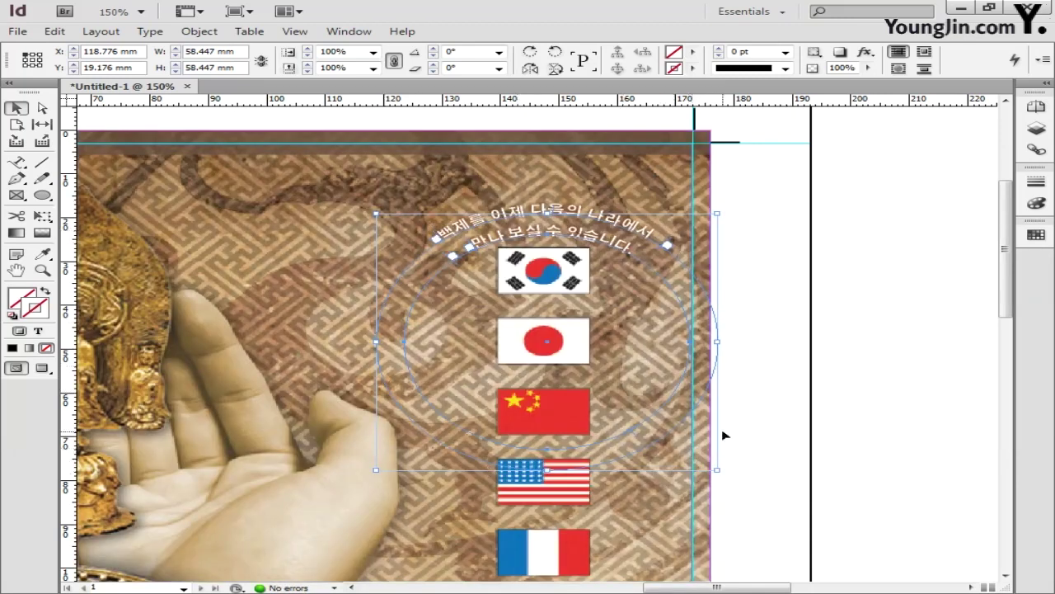
- Create a small text frame about 19.8 mm wide reading 한국 and place it beneath the Korean flag
click(741, 362)
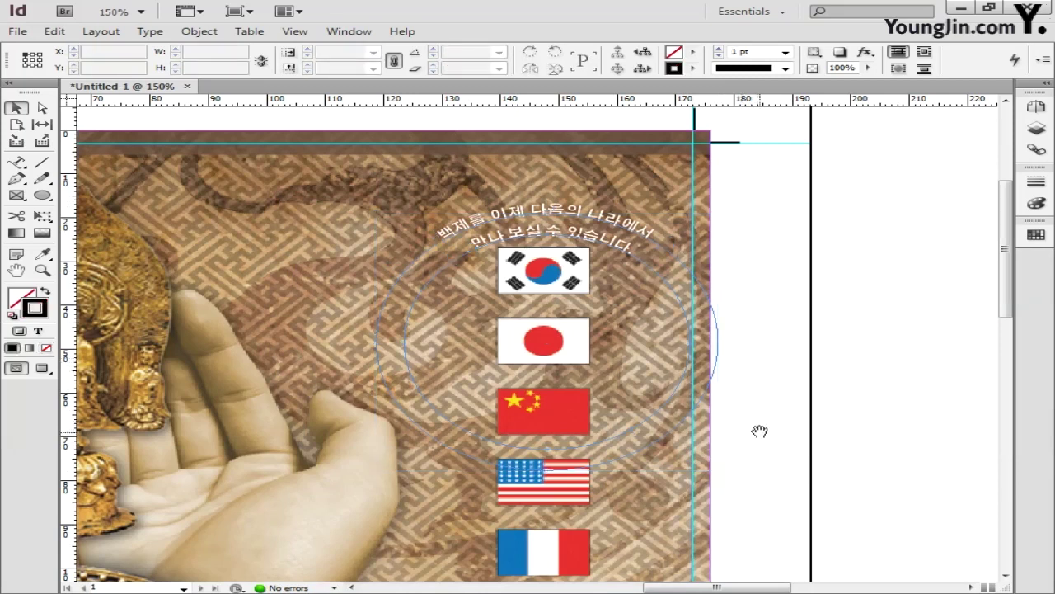
drag(759, 432, 769, 347)
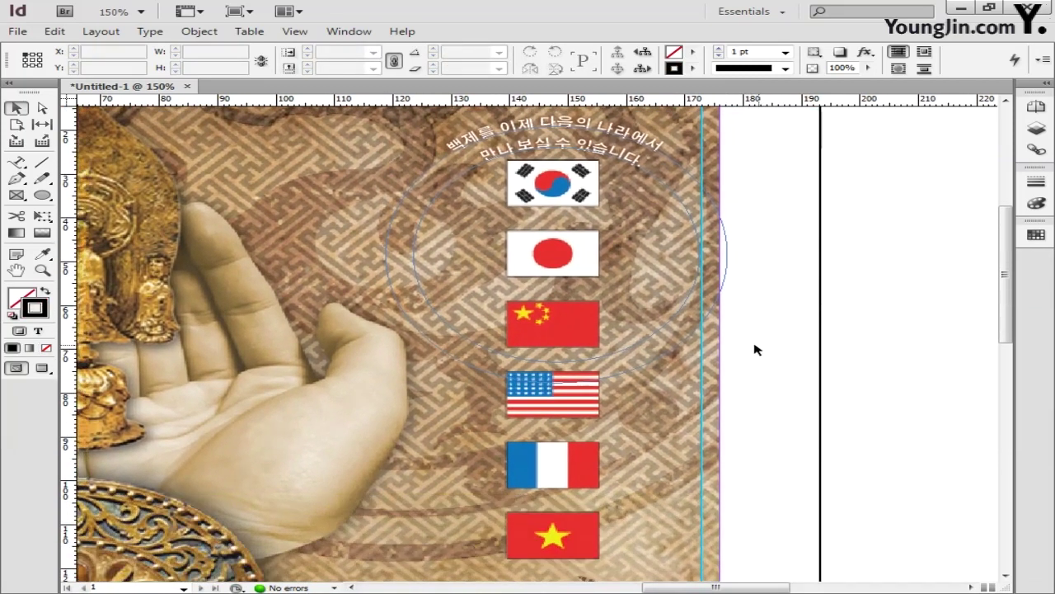
click(16, 162)
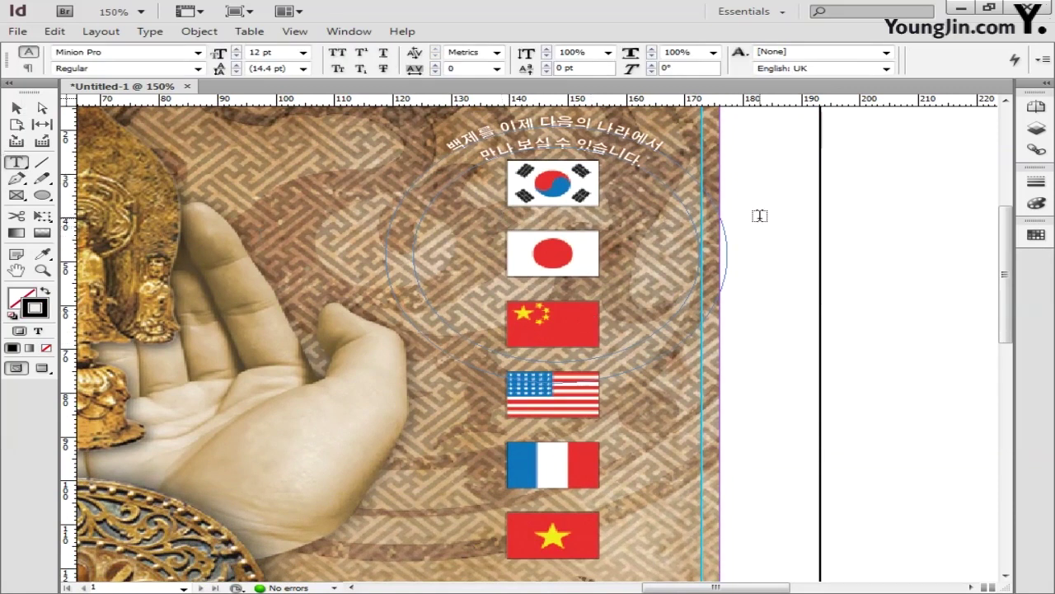
mouse_move(773, 218)
mouse_down()
mouse_move(723, 247)
mouse_move(658, 247)
mouse_up()
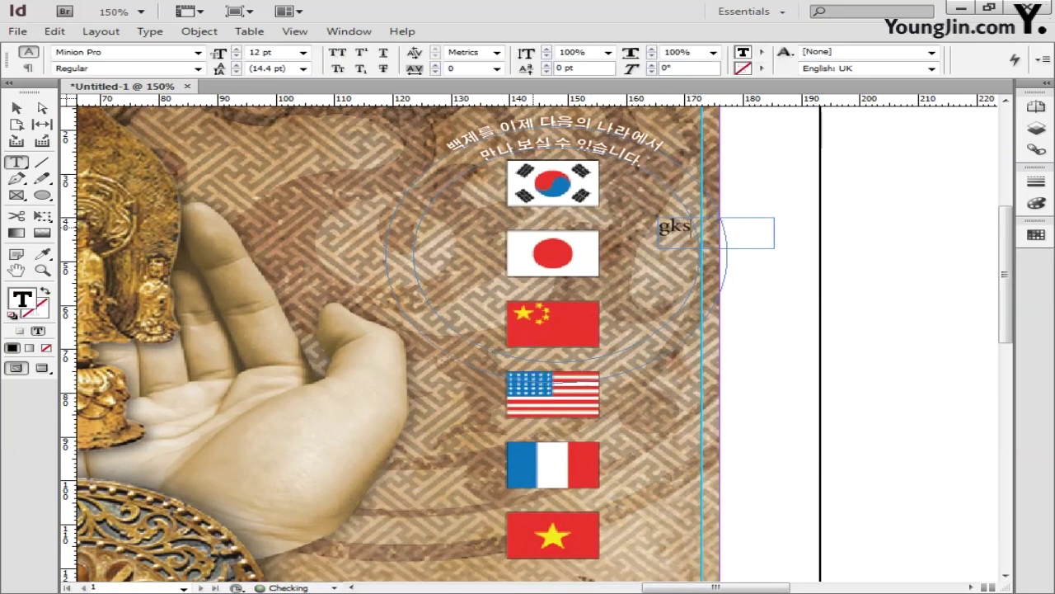
key(Escape)
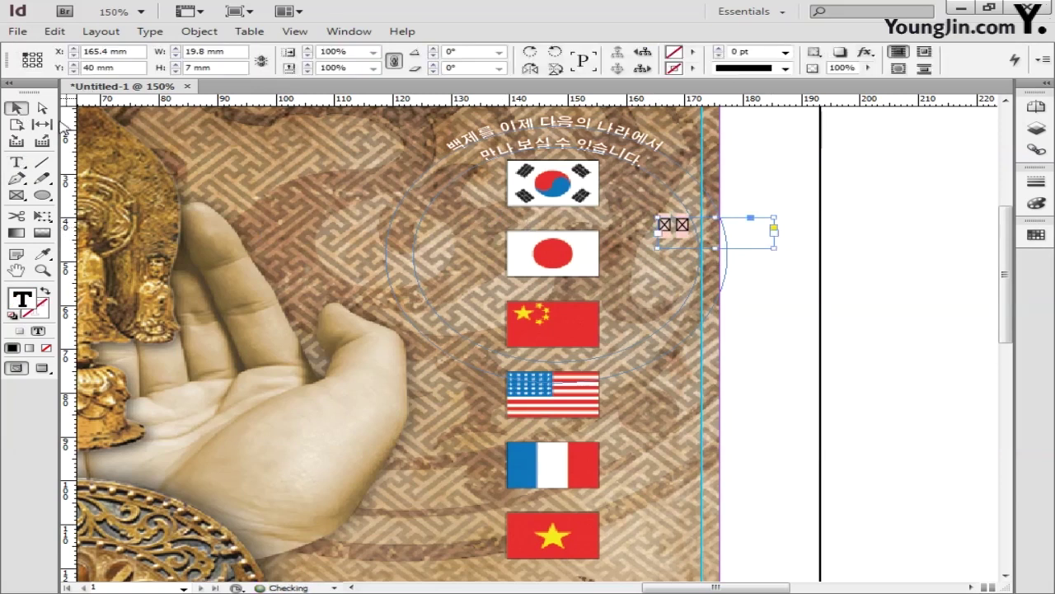
drag(741, 245, 551, 225)
- Format the 한국 label in Adobe Gothic Std B at 6 pt
double_click(544, 214)
key(ctrl+a)
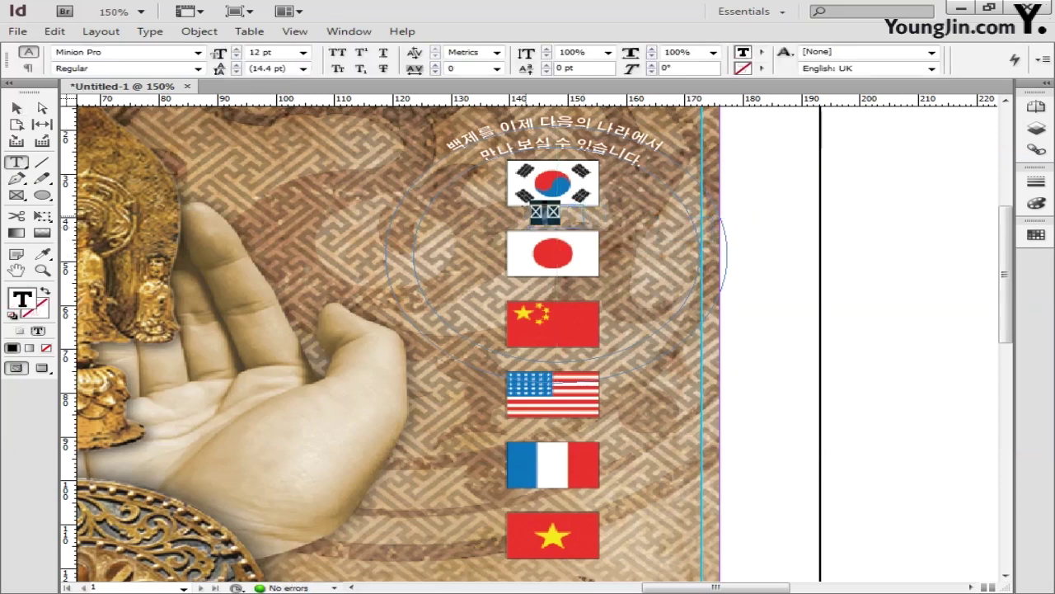
click(199, 51)
click(338, 8)
click(303, 52)
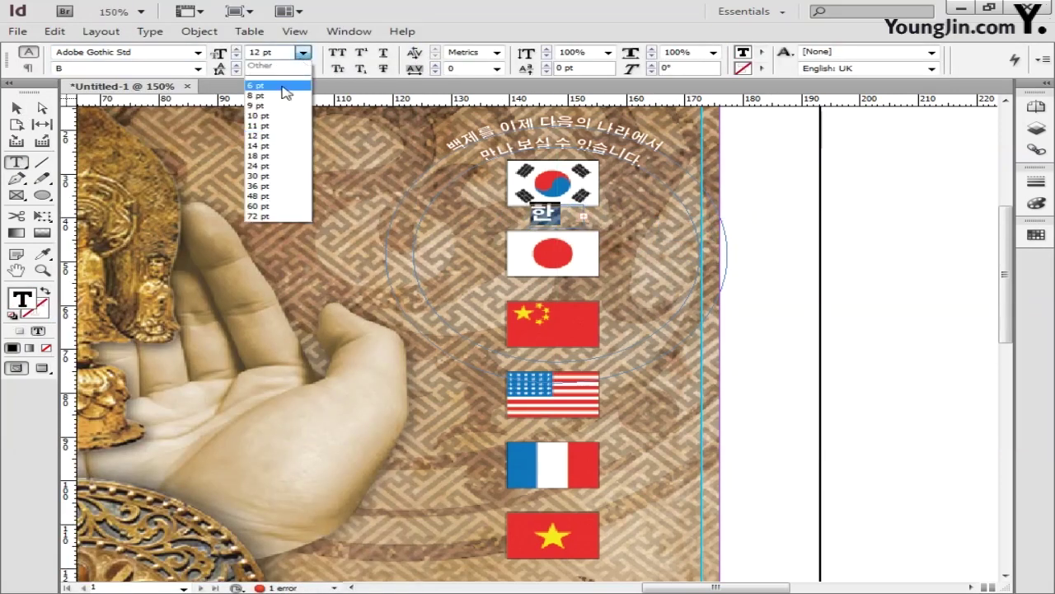
click(281, 99)
click(303, 52)
click(280, 86)
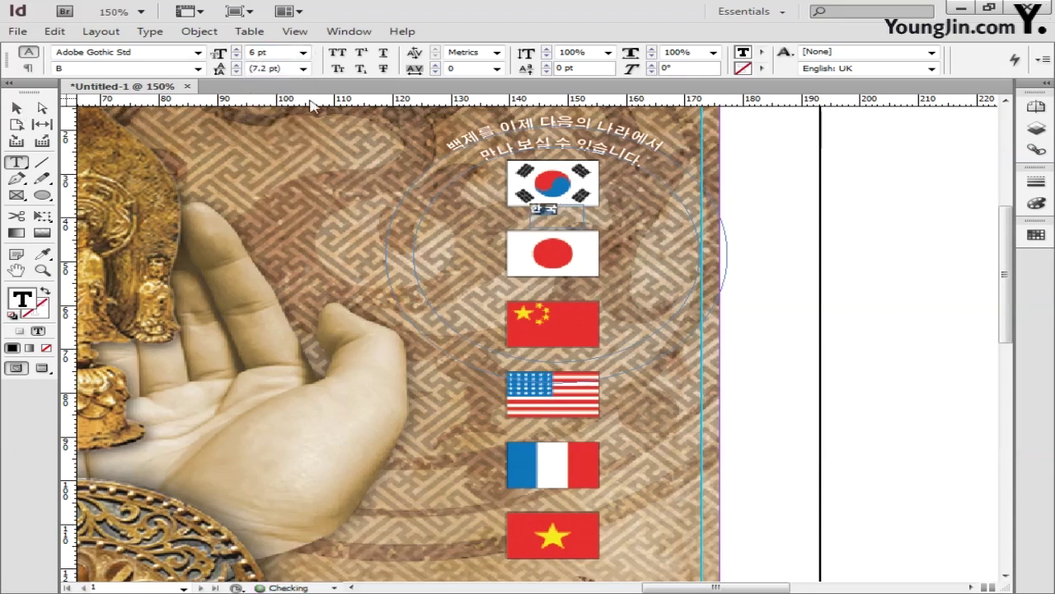
key(Escape)
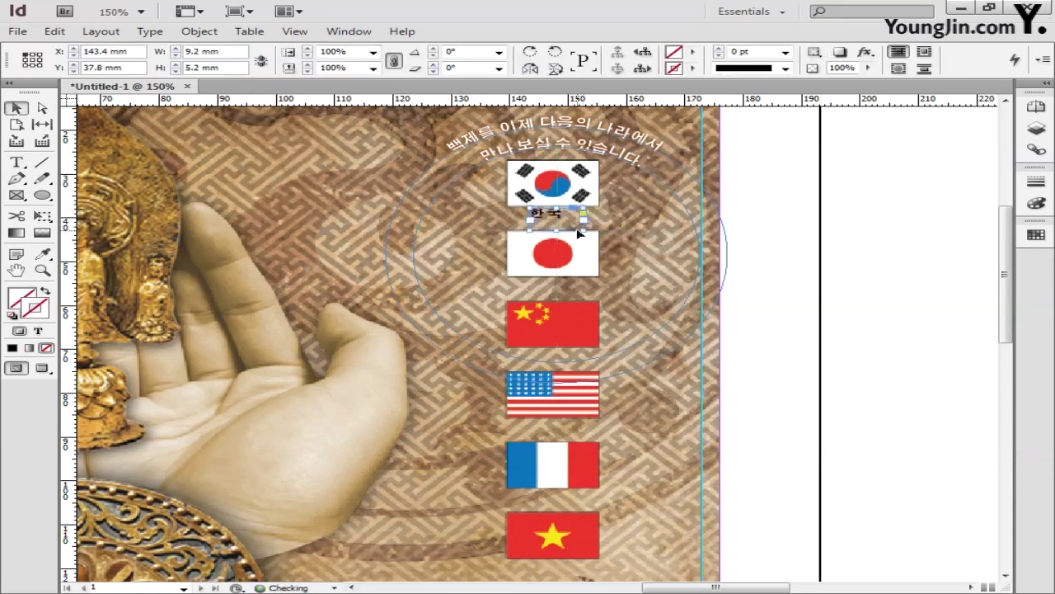
- Centre-align the 한국 label's paragraph and centre its frame beneath the Korean flag
click(152, 33)
click(189, 106)
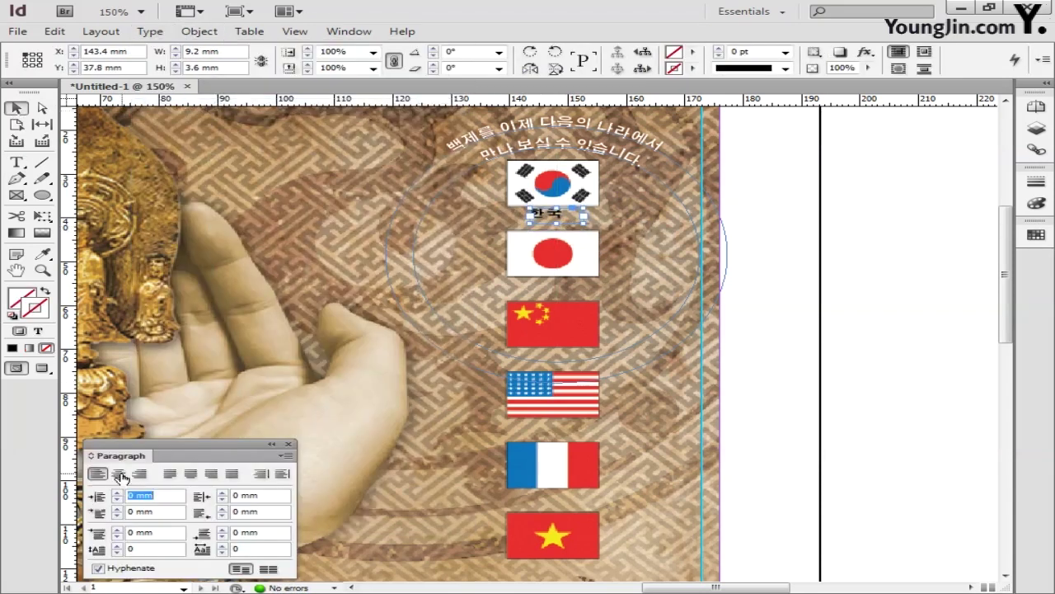
click(299, 444)
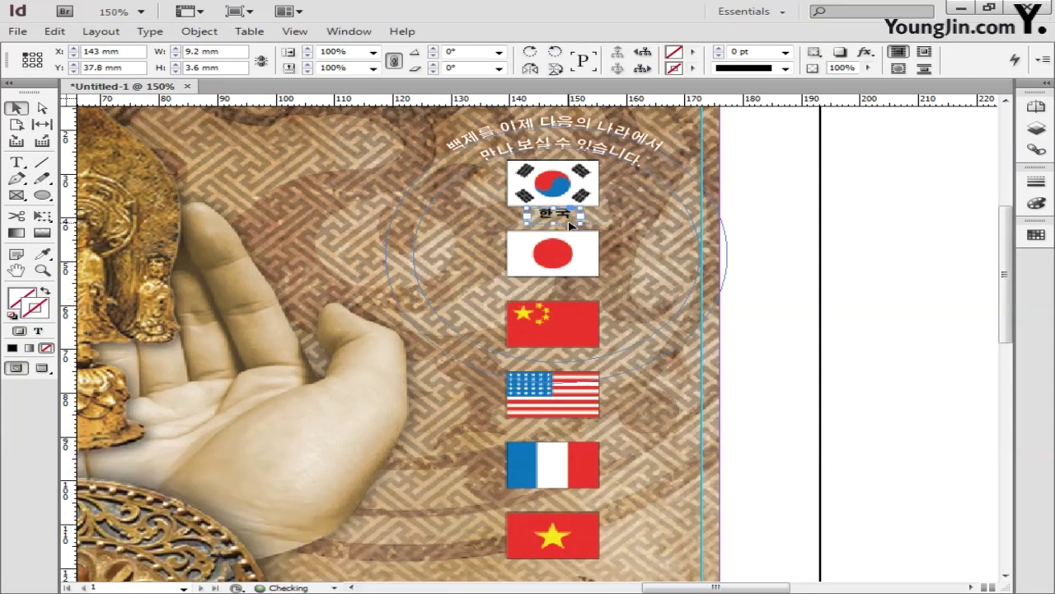
- Duplicate the 한국 label beneath the Japanese flag and change the copy's text to 일본
drag(569, 224, 566, 283)
double_click(554, 283)
key(ctrl+a)
text(일본)
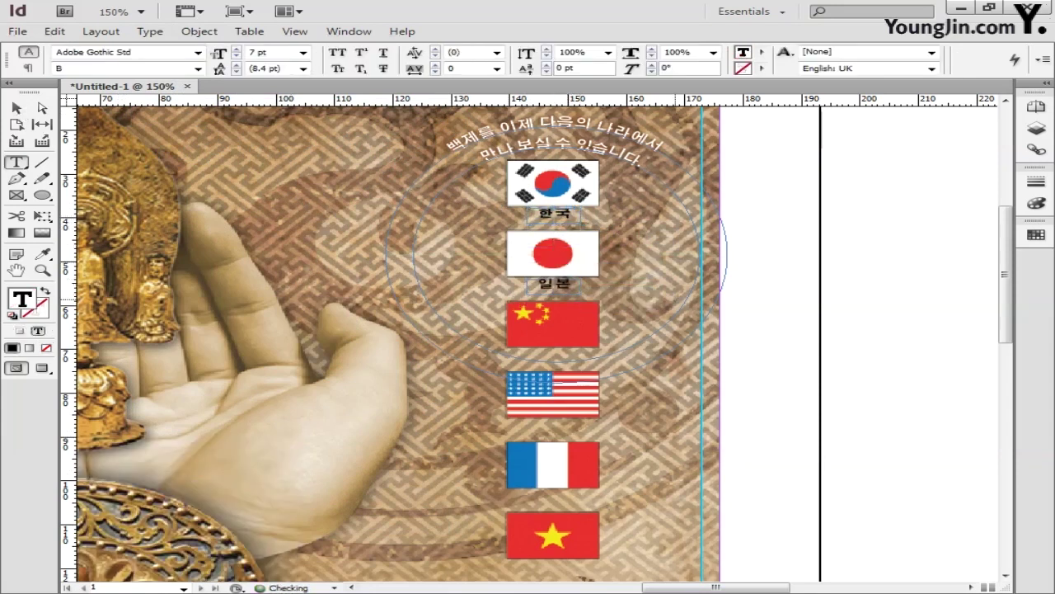
key(Escape)
- Duplicate the country label beneath the Chinese flag and change the copy's text to 중국
mouse_move(568, 341)
mouse_down()
mouse_move(569, 371)
mouse_move(567, 357)
mouse_up()
double_click(554, 356)
key(ctrl+a)
text(중국)
key(Escape)
- Duplicate the 중국 label beneath the American flag and change the copy's text to 미국
drag(565, 364, 565, 435)
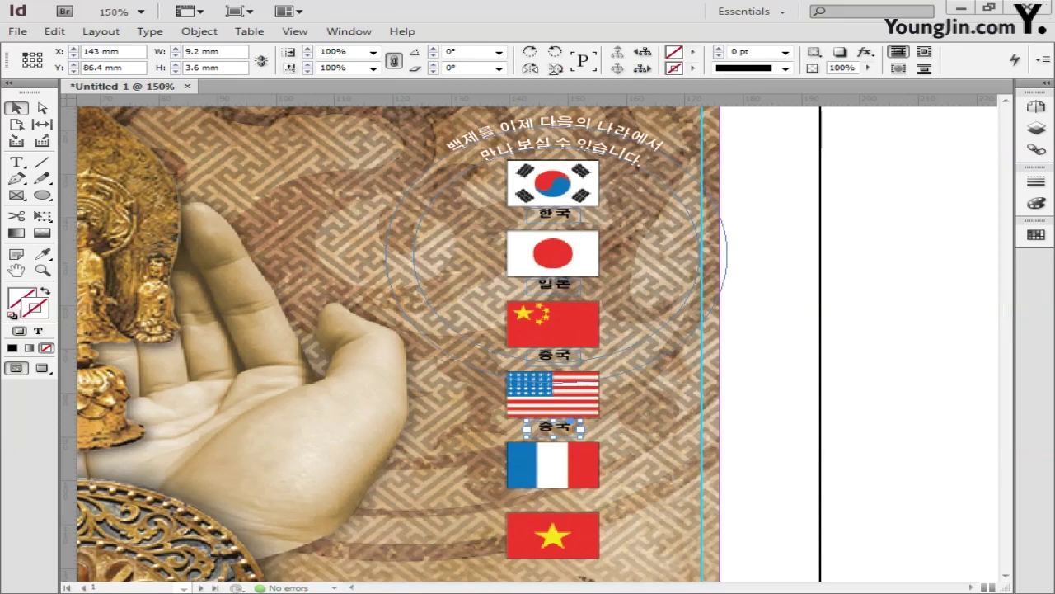
double_click(550, 430)
text(미국)
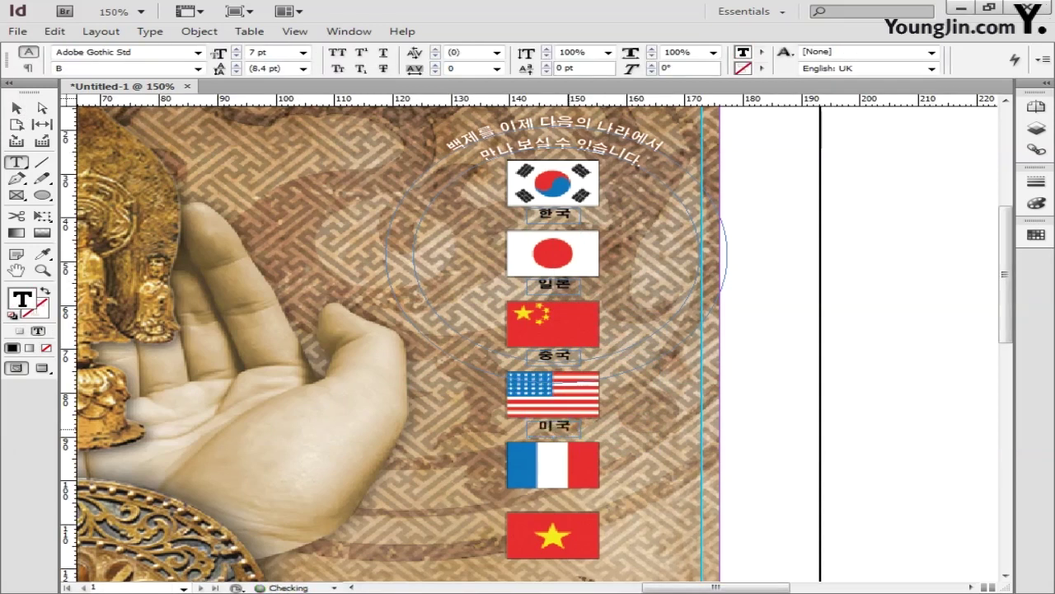
key(Escape)
- Duplicate the 미국 label beneath the French and Vietnamese flags and change the copies to 프랑스 and 베트남
drag(551, 427, 568, 569)
double_click(550, 497)
text(프랑스)
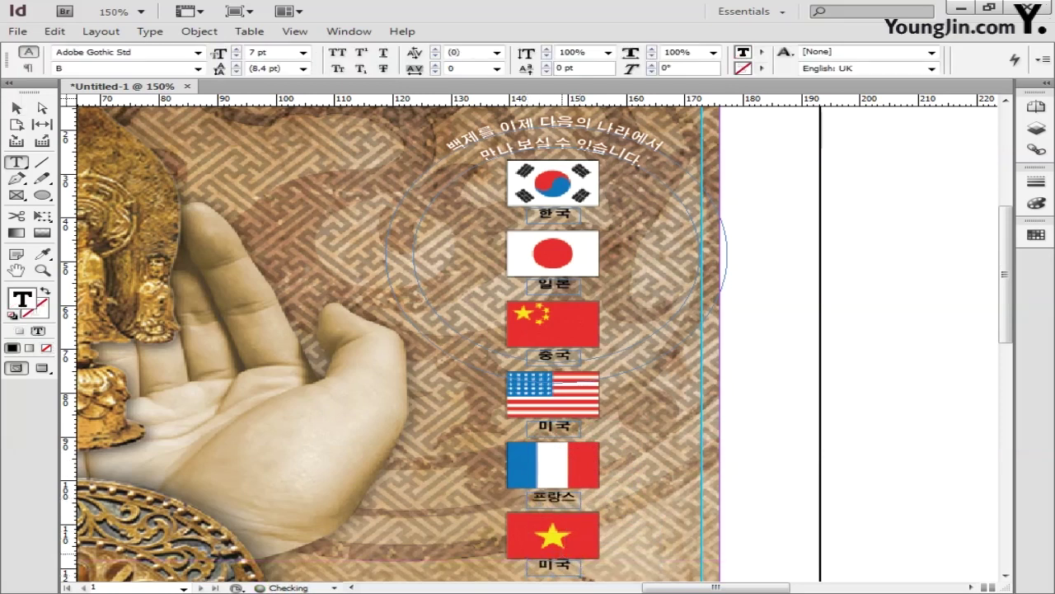
double_click(554, 565)
text(베트남)
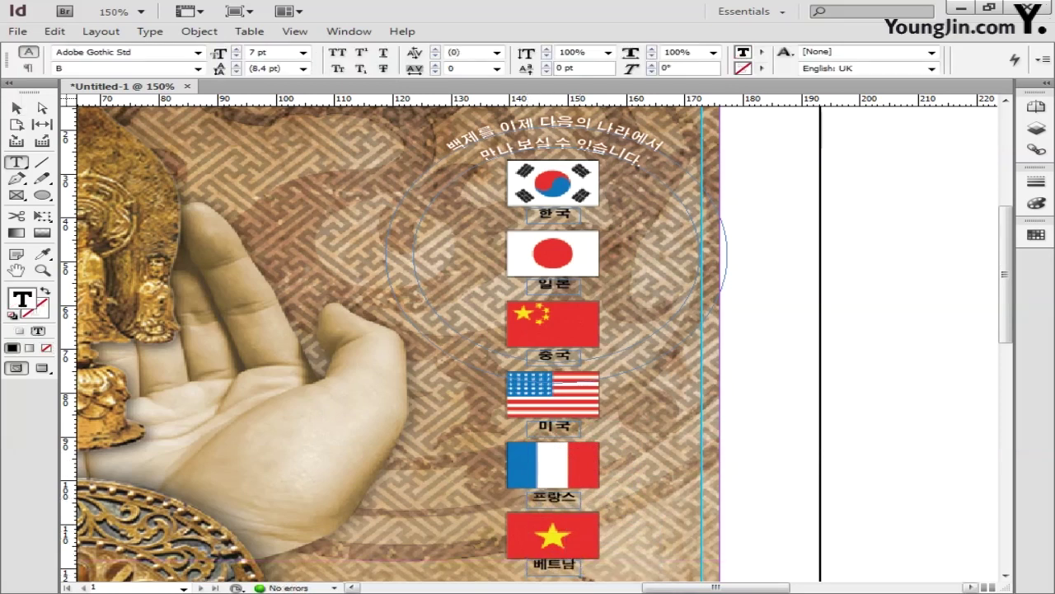
- Draw a text frame about 34 mm wide and 14.4 mm high and place it beside the round logo near the page's upper corner
click(19, 108)
scroll(352, 336, up, 3)
scroll(353, 337, left, 8)
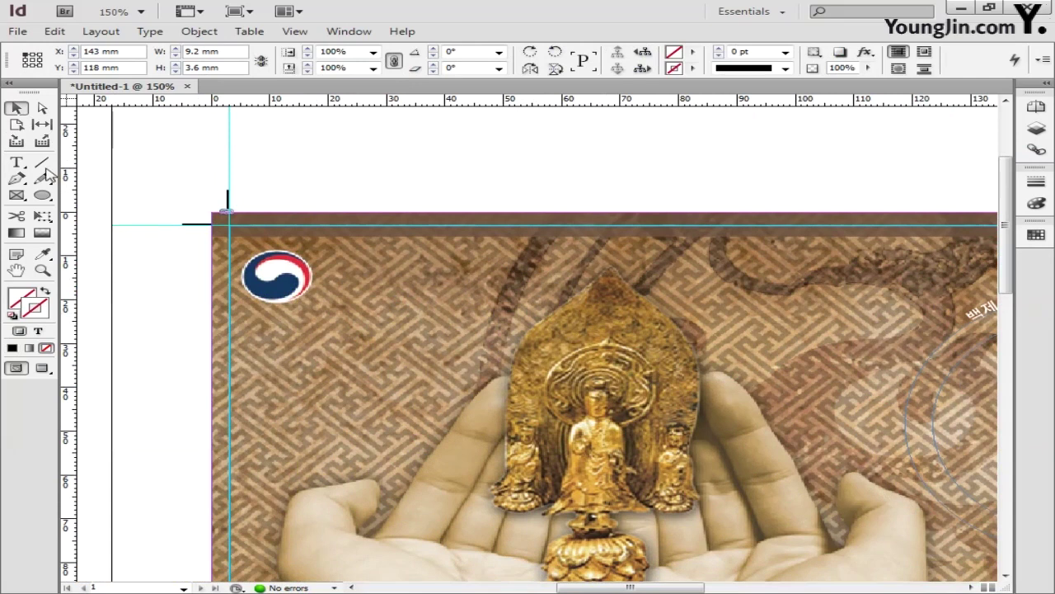
click(17, 161)
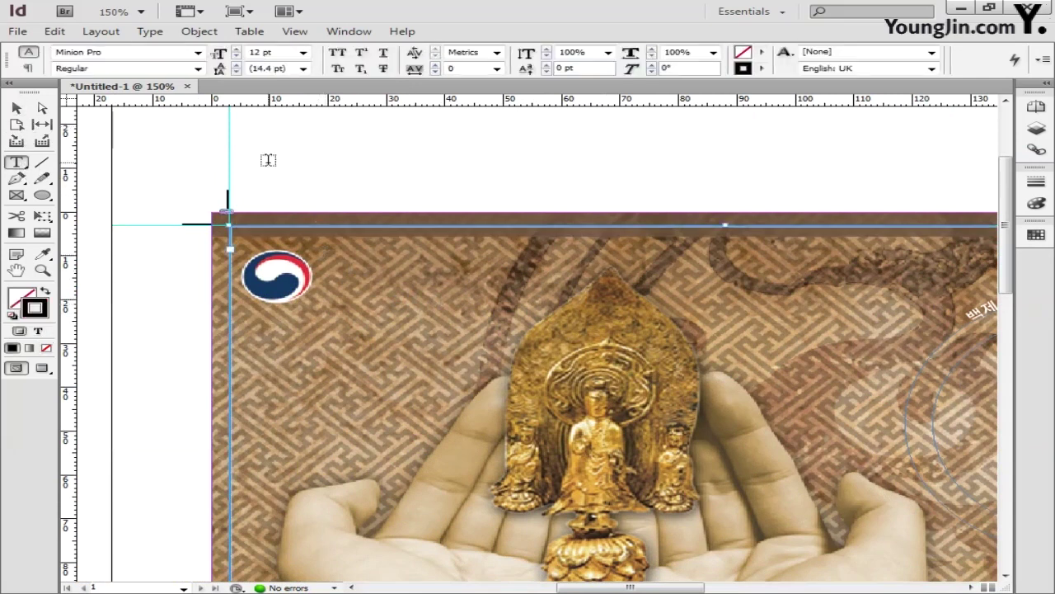
drag(277, 160, 476, 207)
mouse_move(371, 165)
mouse_down()
mouse_move(385, 257)
mouse_move(418, 258)
mouse_up()
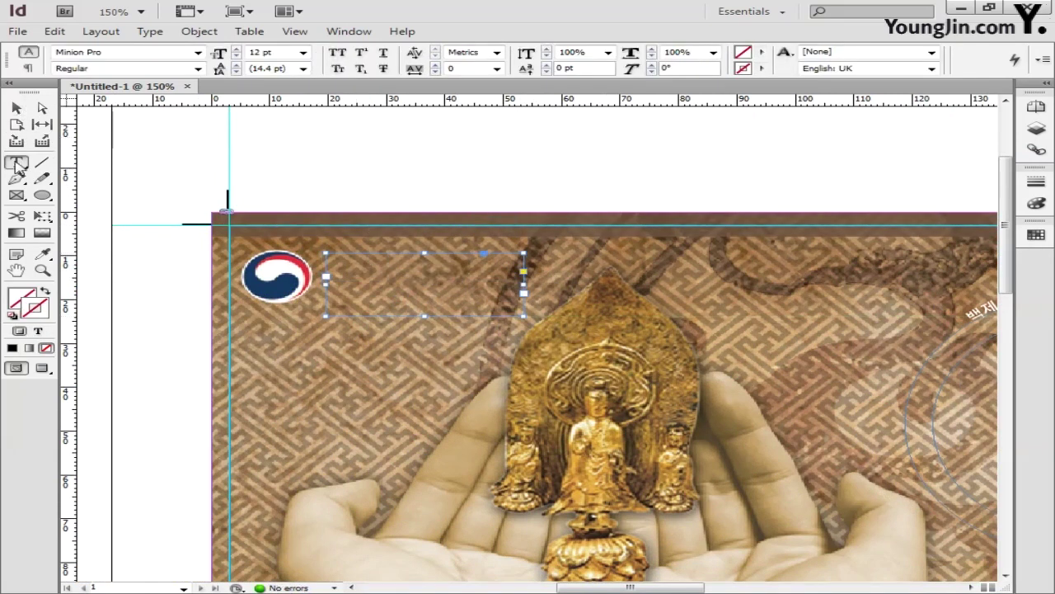
- Enter 국립중앙박물관 in the frame beside the logo, with National Museum of Korea on a new line beneath it
click(17, 163)
text(문화체육관광부)
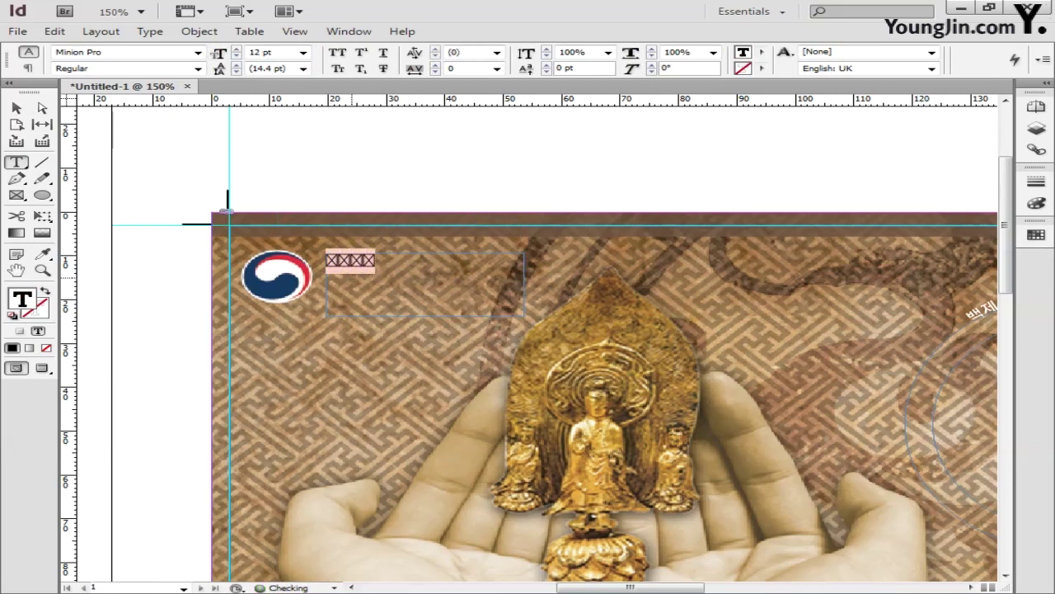
key(Return)
text(National)
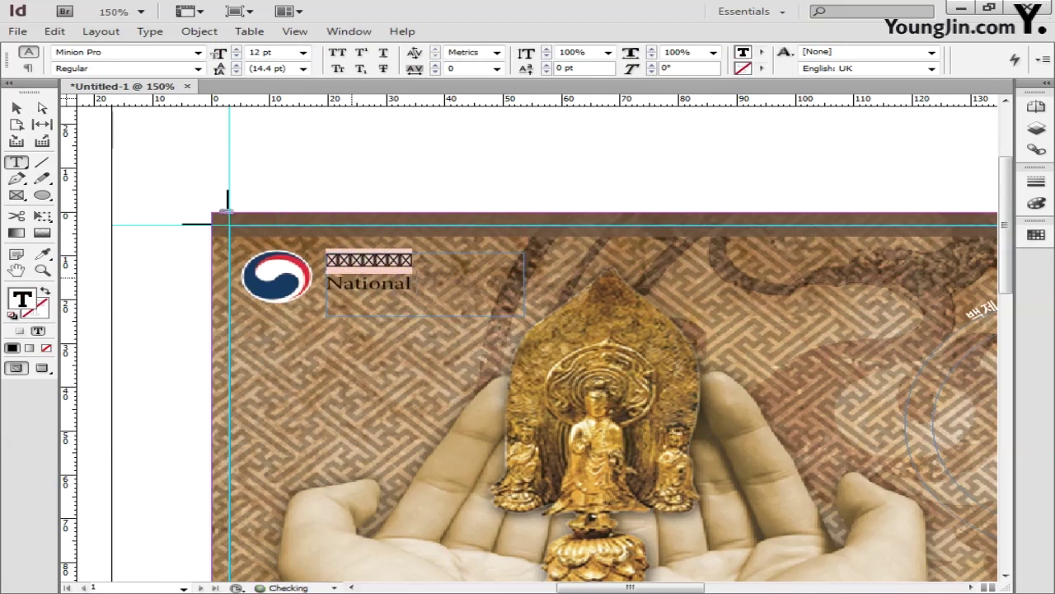
text( Museum of K)
text(orean)
key(BackSpace)
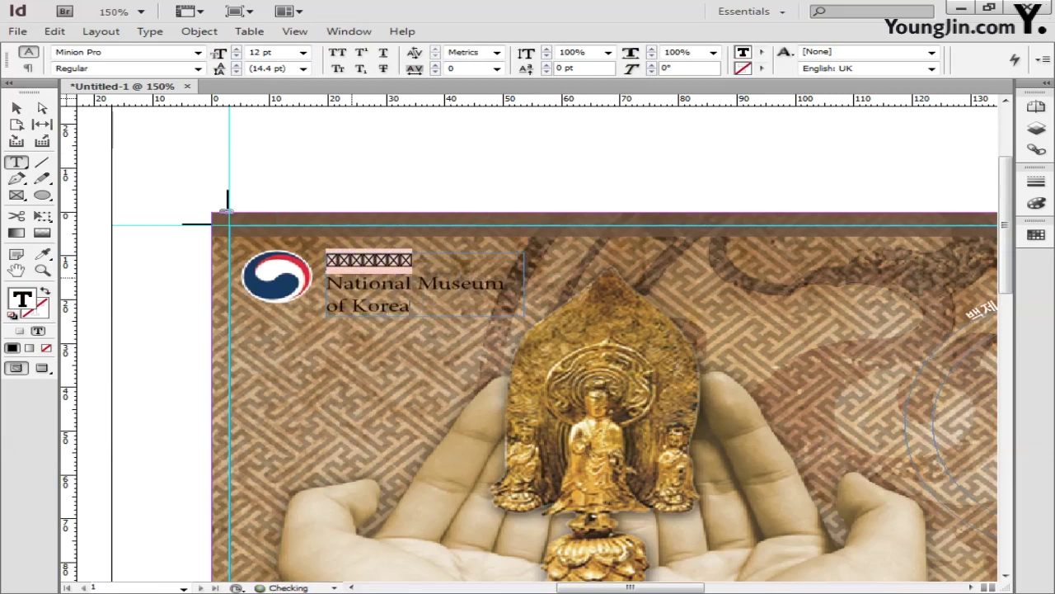
key(Escape)
- Set the Korean line 국립중앙박물관 in Adobe Gothic Std B
triple_click(369, 260)
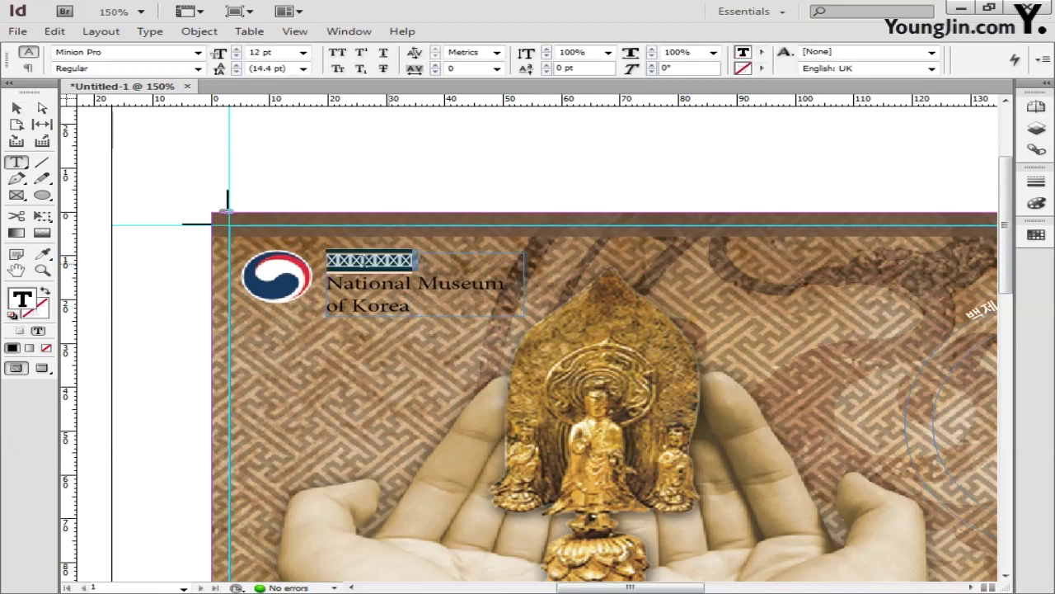
click(198, 52)
click(165, 25)
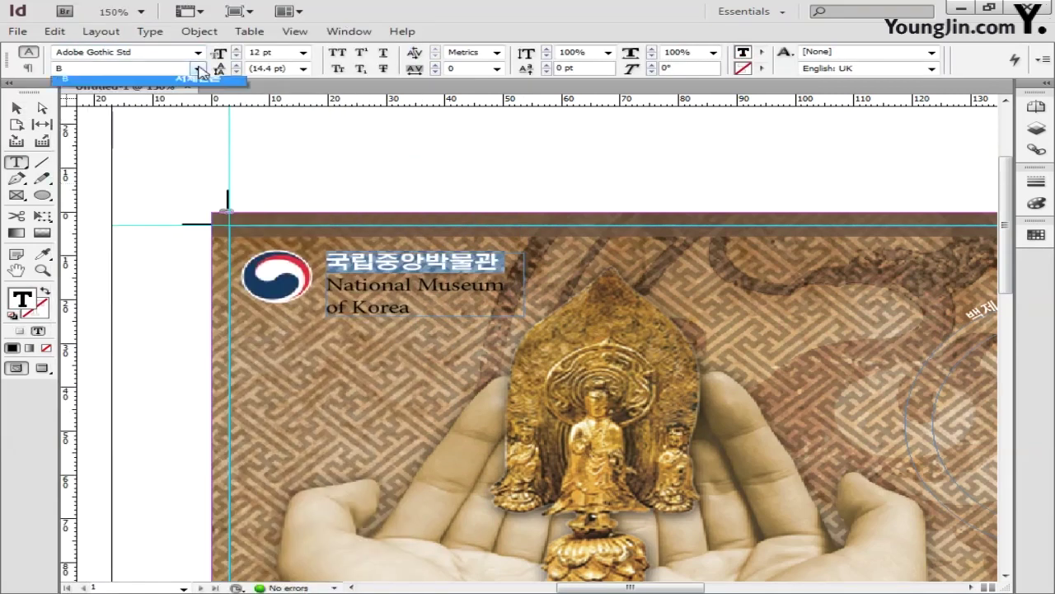
key(Escape)
- Fill all the text in the museum name frame with white
double_click(404, 309)
key(ctrl+a)
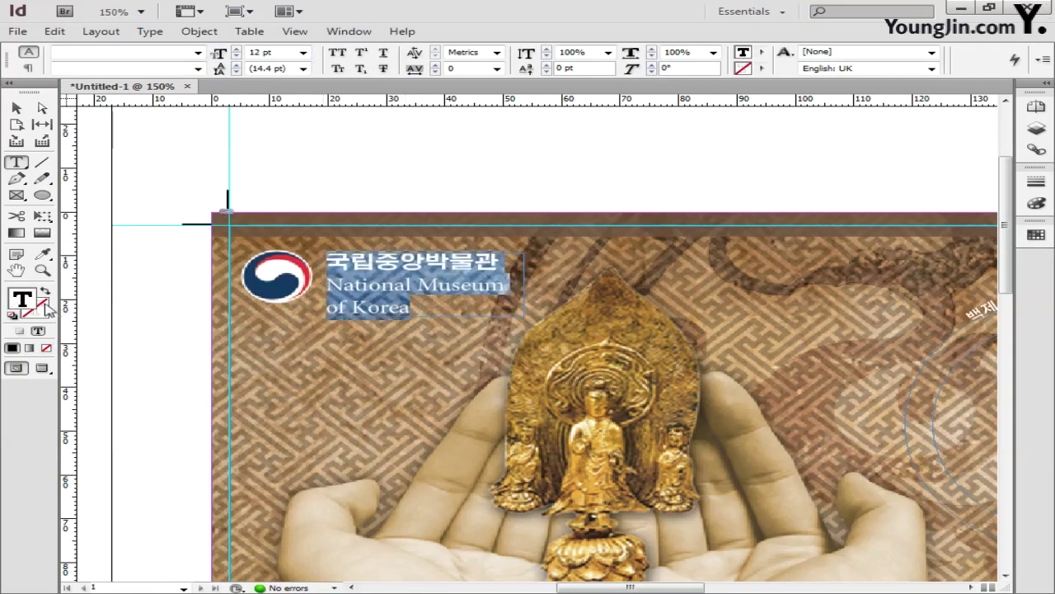
double_click(23, 299)
key(Return)
key(Escape)
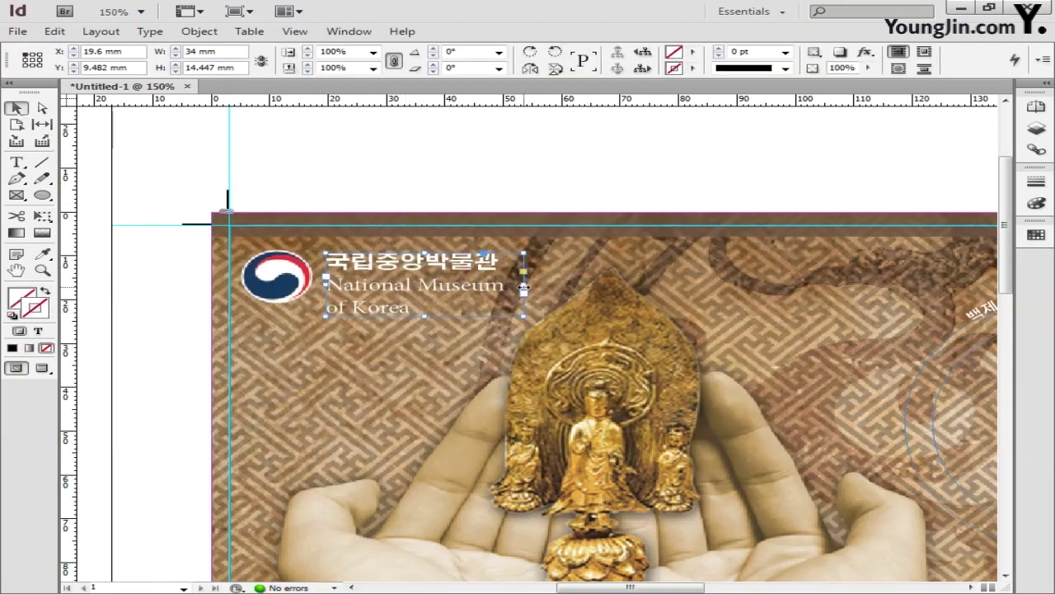
- Reduce the English line National Museum of Korea beneath the Korean name to 8 pt
double_click(402, 312)
drag(397, 312, 326, 282)
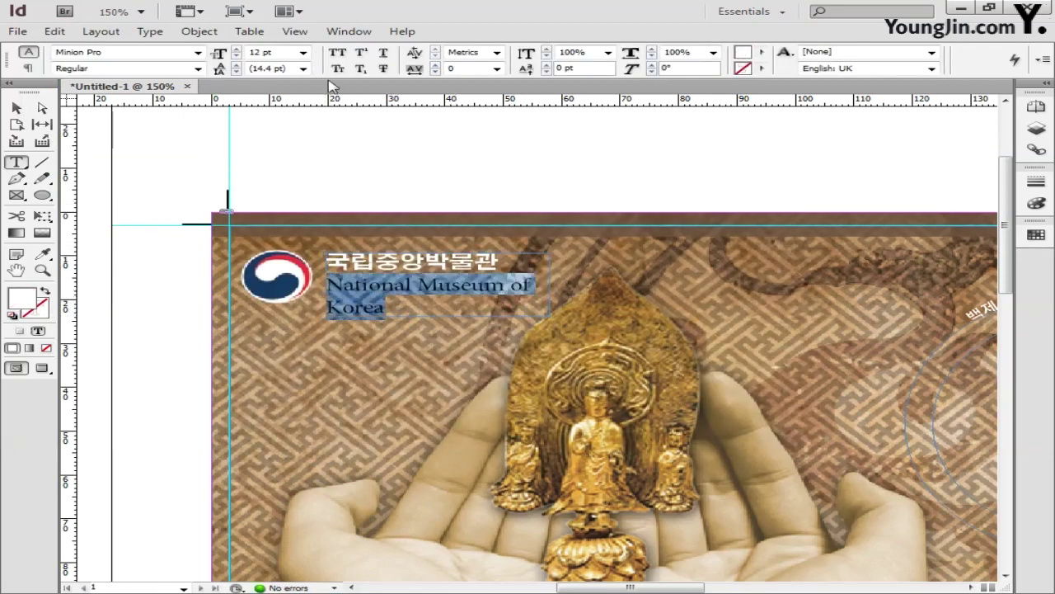
click(303, 52)
click(286, 87)
click(236, 47)
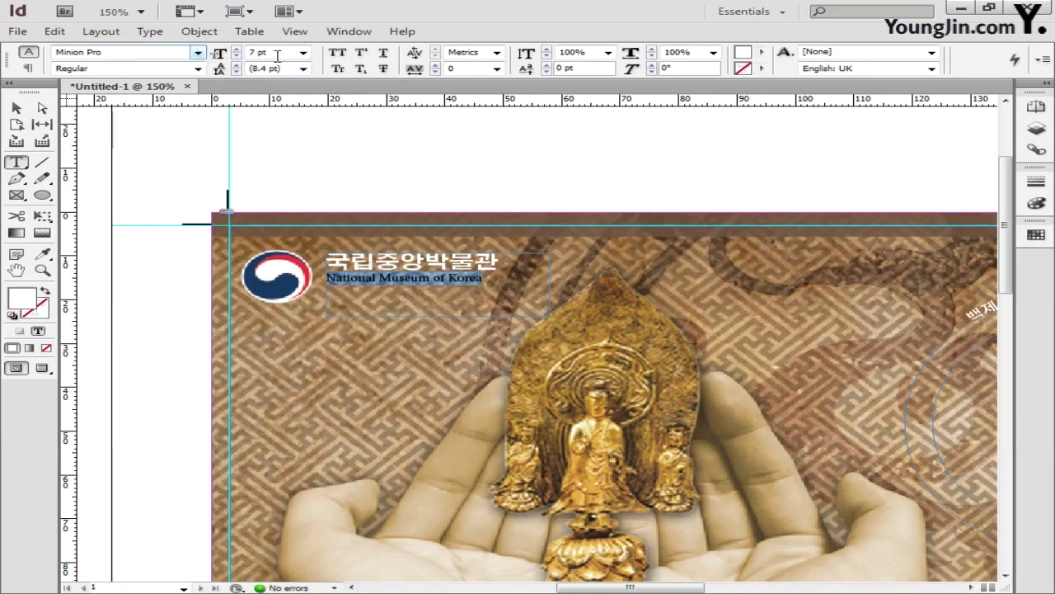
click(236, 47)
- Set the Korean line to 12 pt and place the name frame, about 38.4 by 9.7 mm, at X 19 mm, Y 11 mm
click(452, 260)
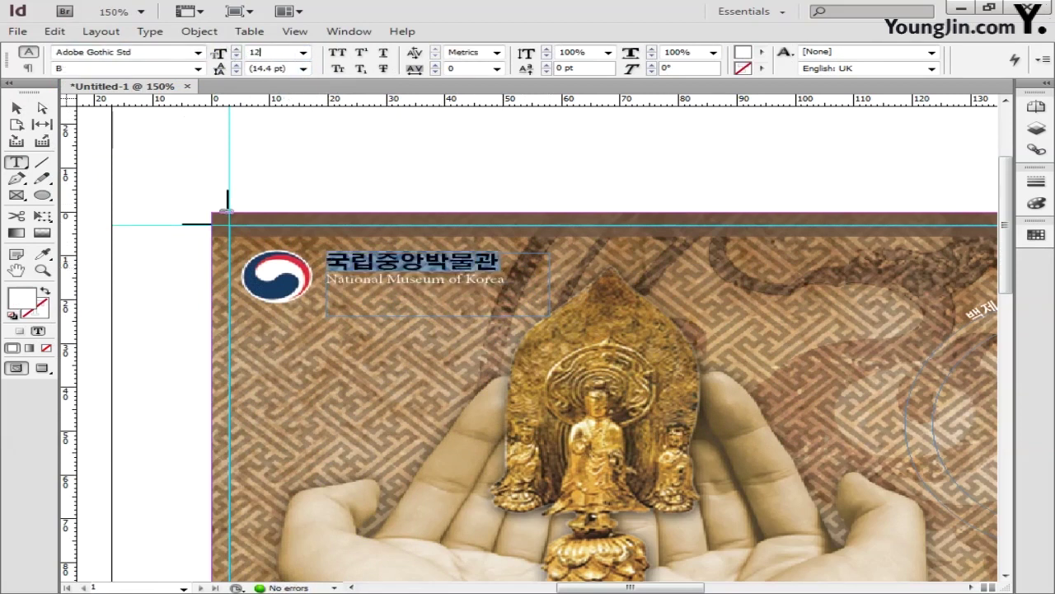
key(Escape)
drag(428, 247, 425, 256)
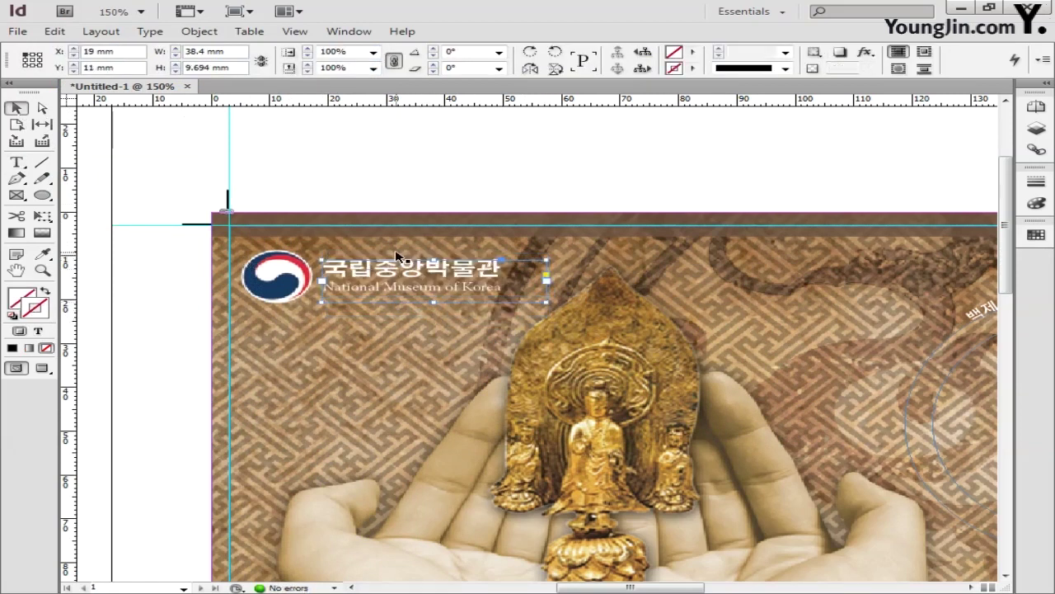
- Deselect the museum name frame and restore the default fill and stroke
click(17, 270)
double_click(17, 270)
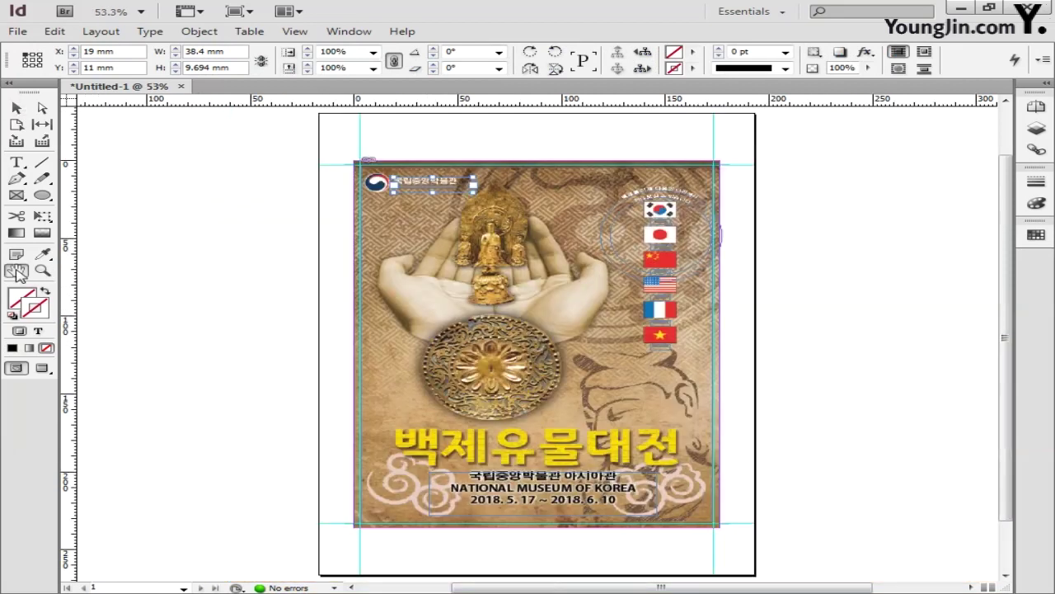
click(16, 108)
click(205, 241)
key(d)
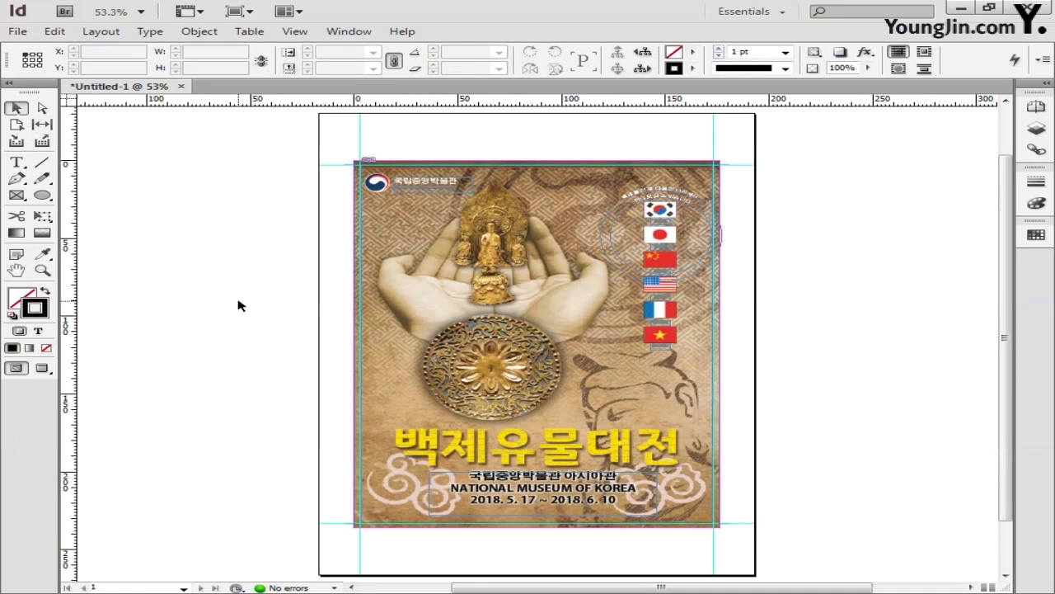
- Draw a text frame about 5 mm wide and 4.75 mm high below the cover's lower-left corner and enter 01
click(43, 270)
drag(346, 521, 405, 542)
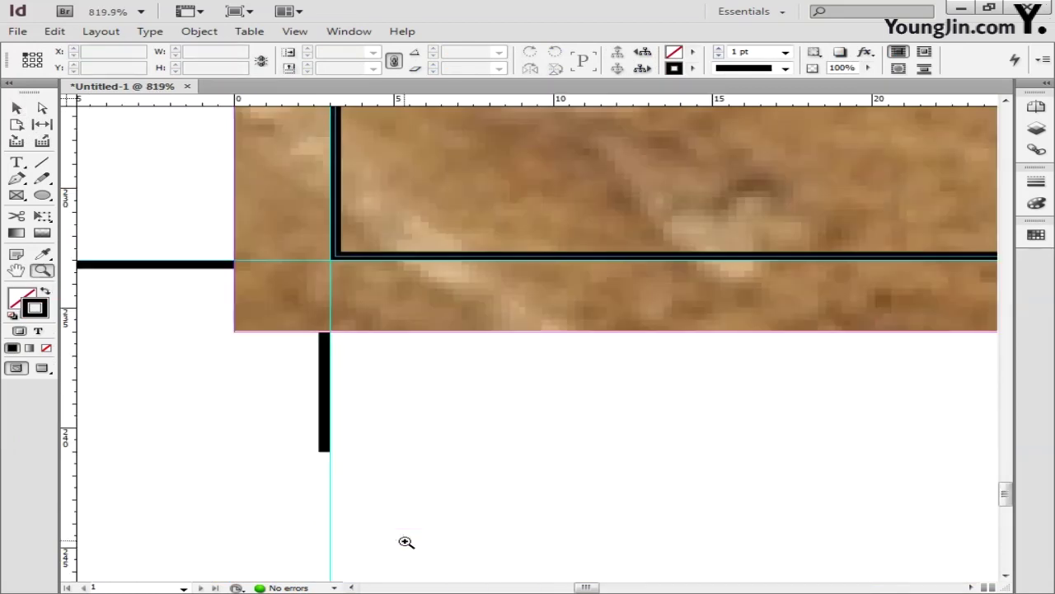
drag(463, 487, 465, 470)
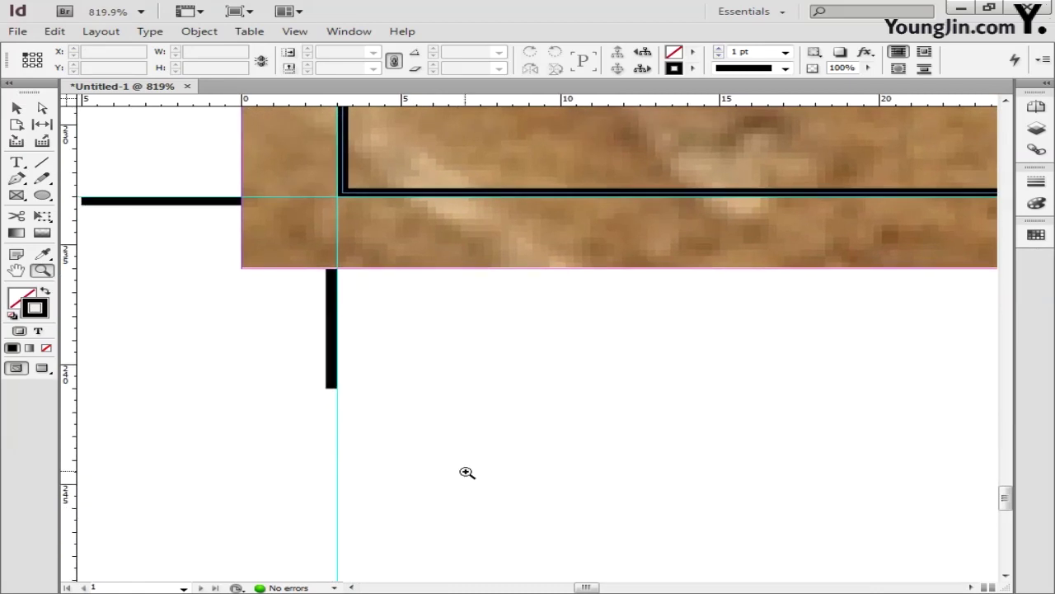
click(20, 161)
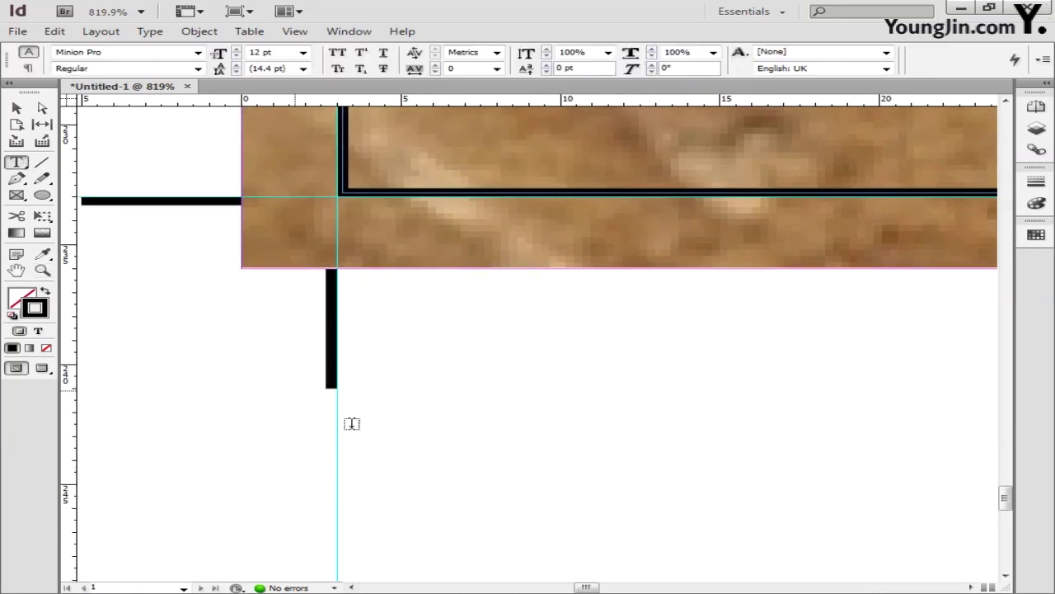
drag(399, 314, 559, 427)
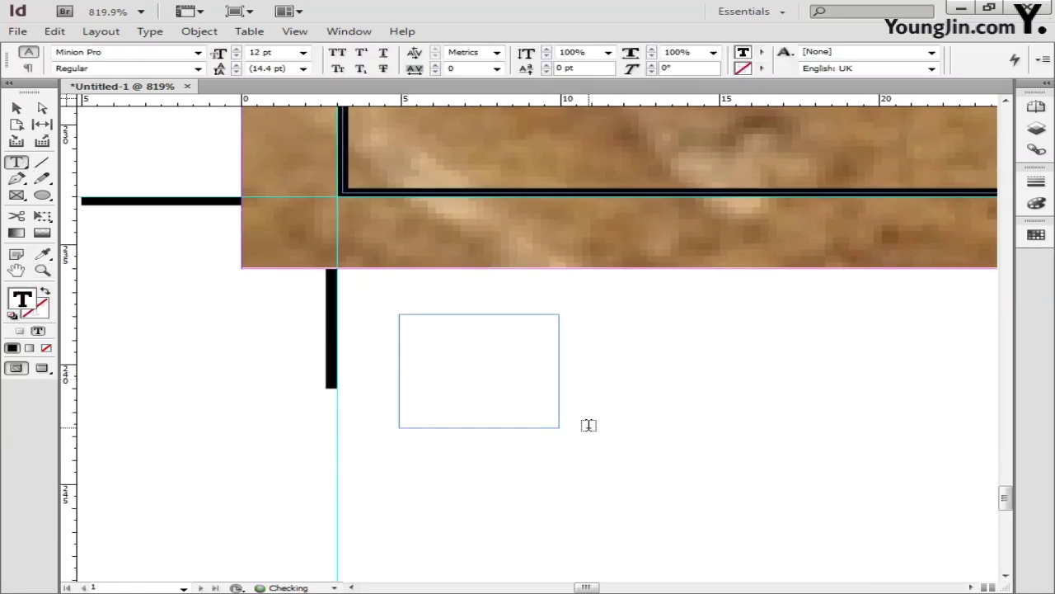
text(01)
- Set the 01 text in Dotum at 10 pt
drag(531, 366, 426, 366)
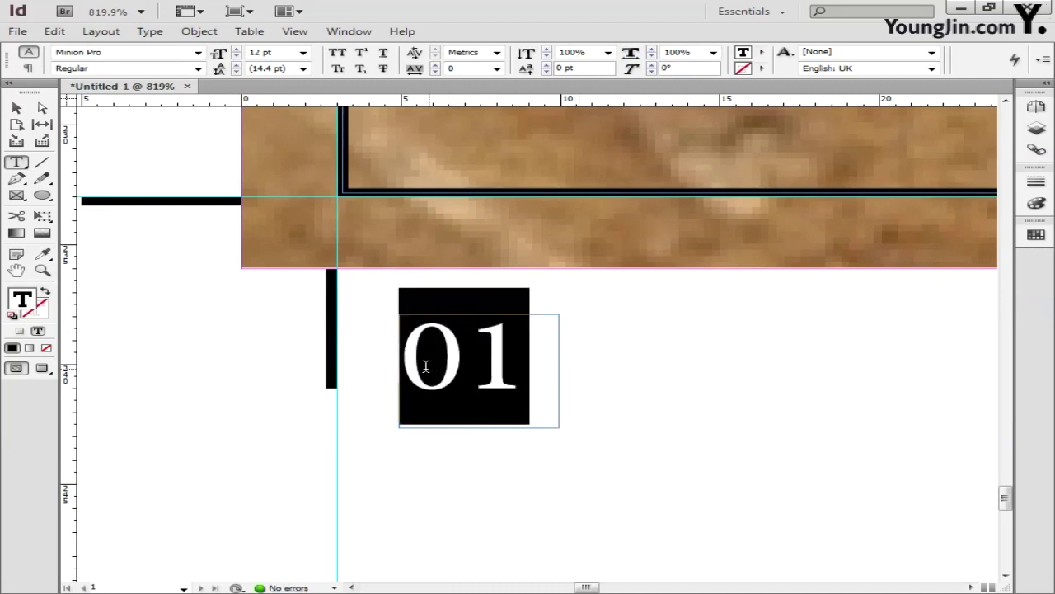
click(198, 52)
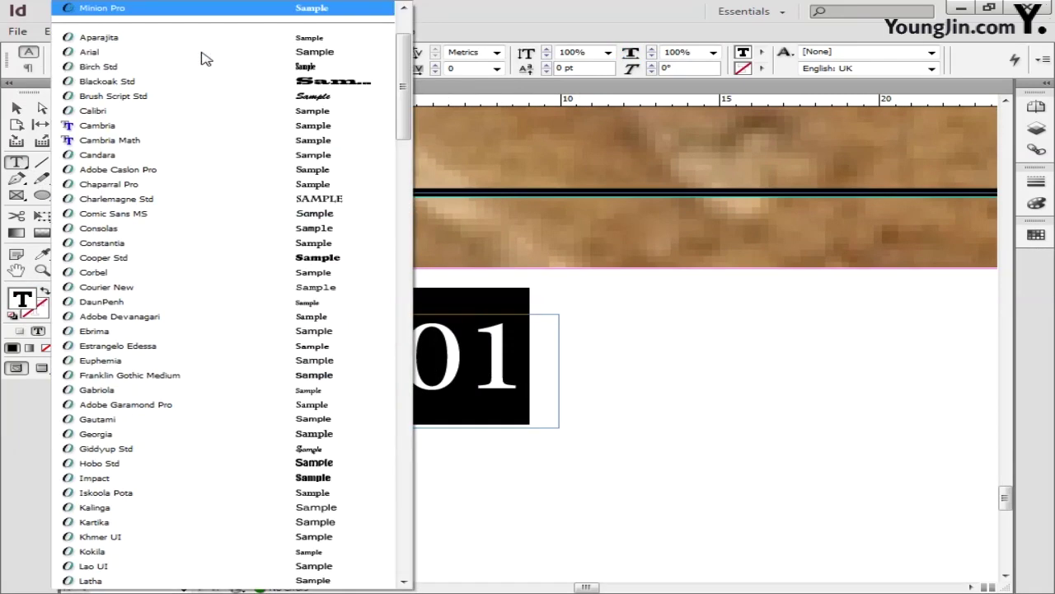
drag(404, 62, 400, 28)
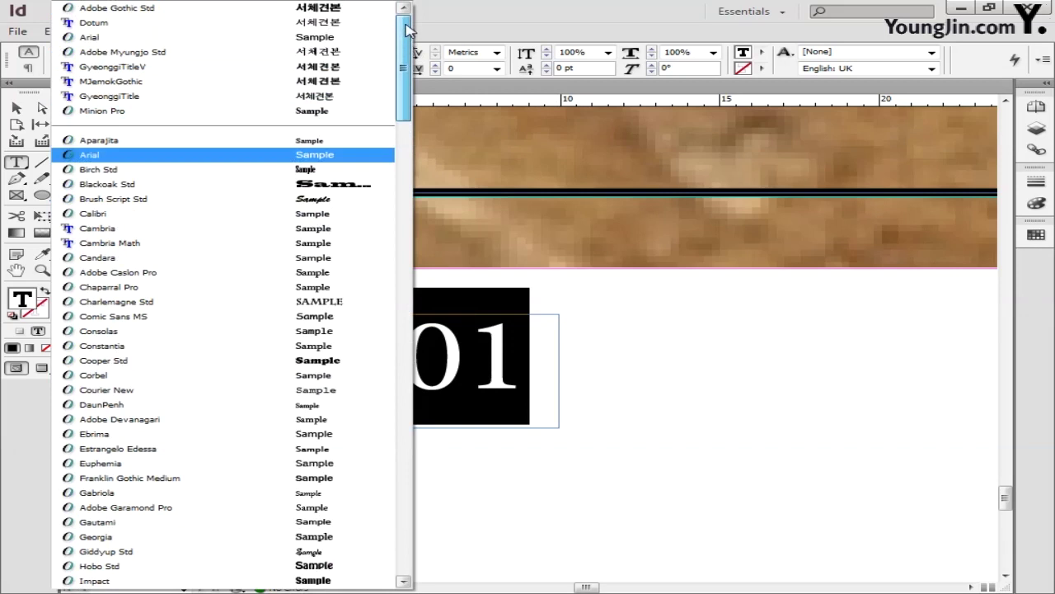
key(Escape)
click(268, 52)
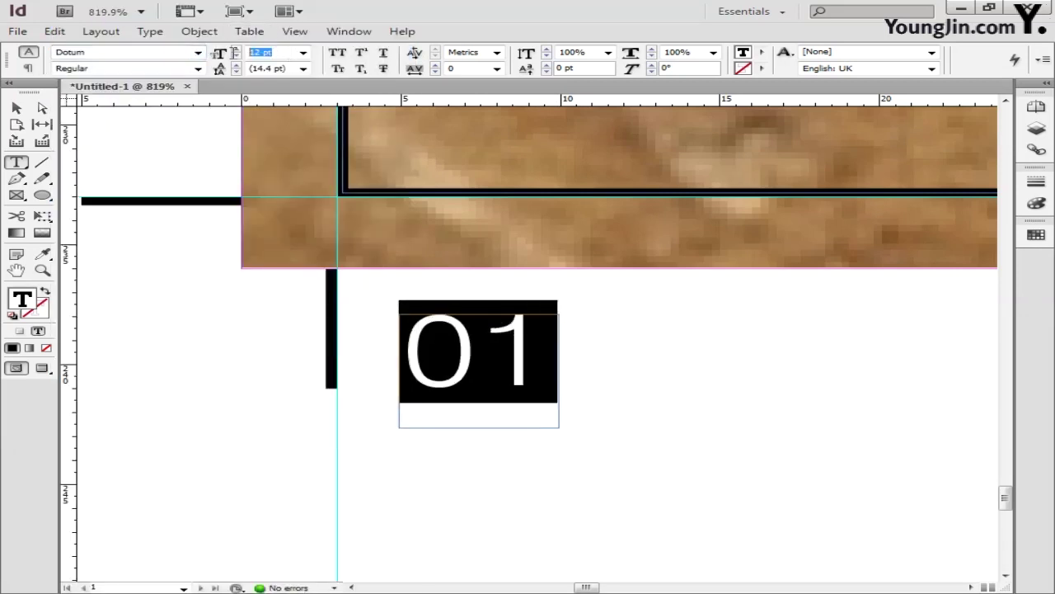
text(10)
key(Return)
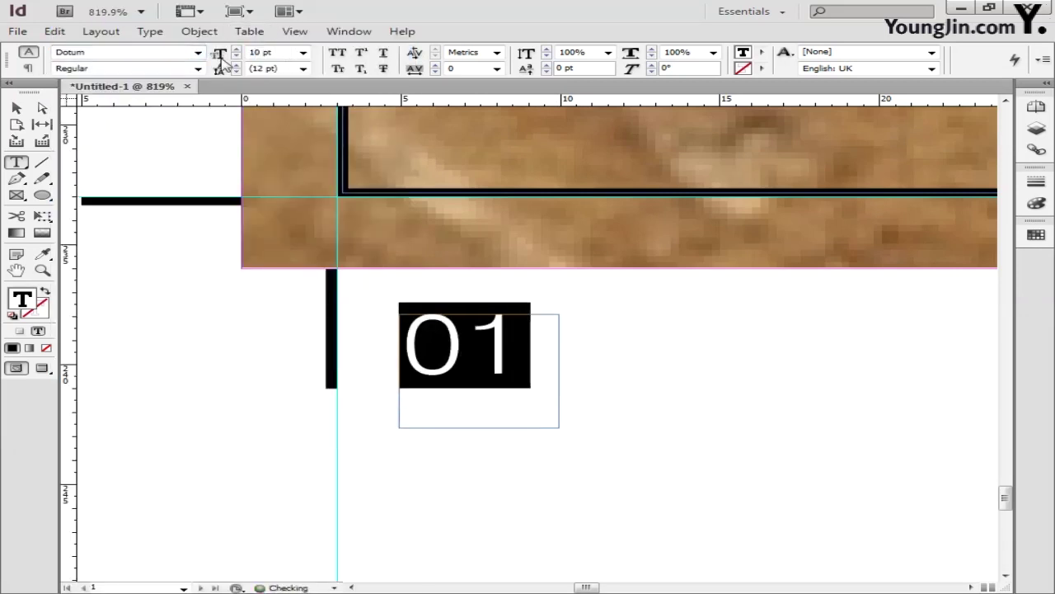
- Place the 01 frame beside the lower vertical trim mark at about X 3.35 mm, Y 238.5 mm, deselect it and restore default colours
click(17, 109)
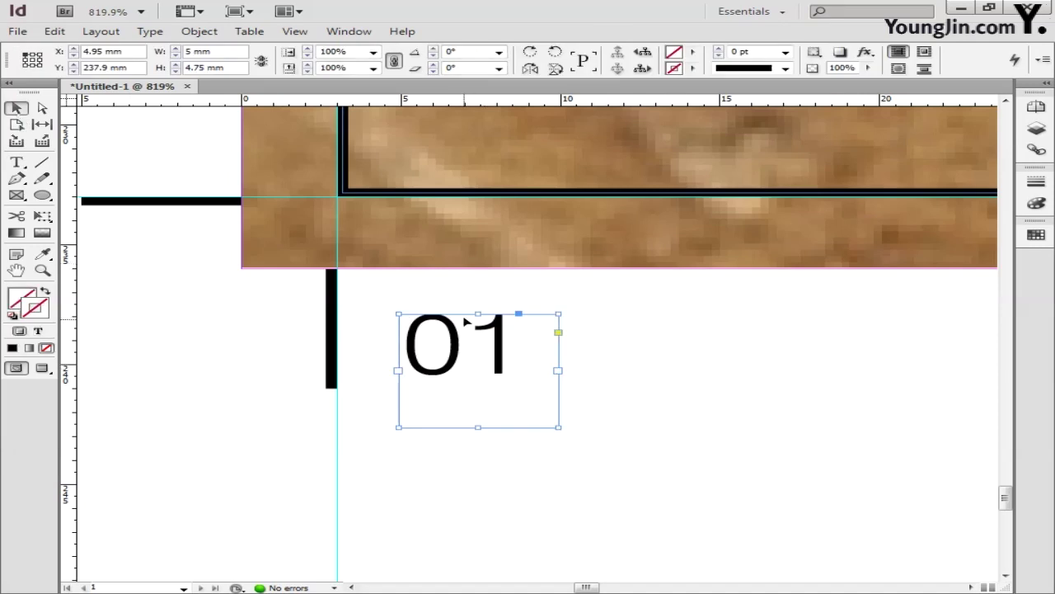
drag(465, 321, 415, 336)
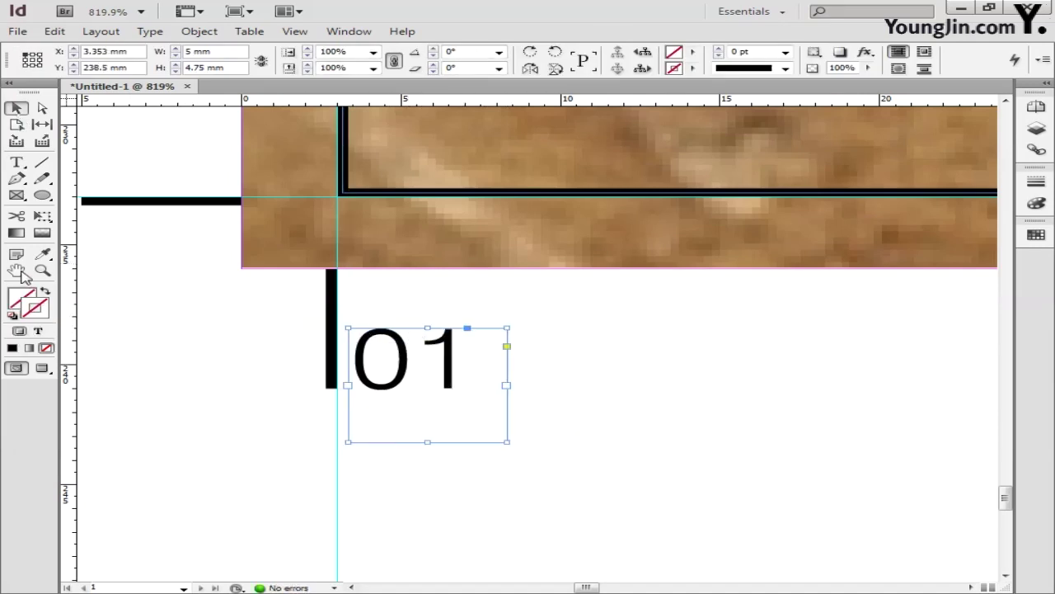
double_click(19, 273)
click(219, 229)
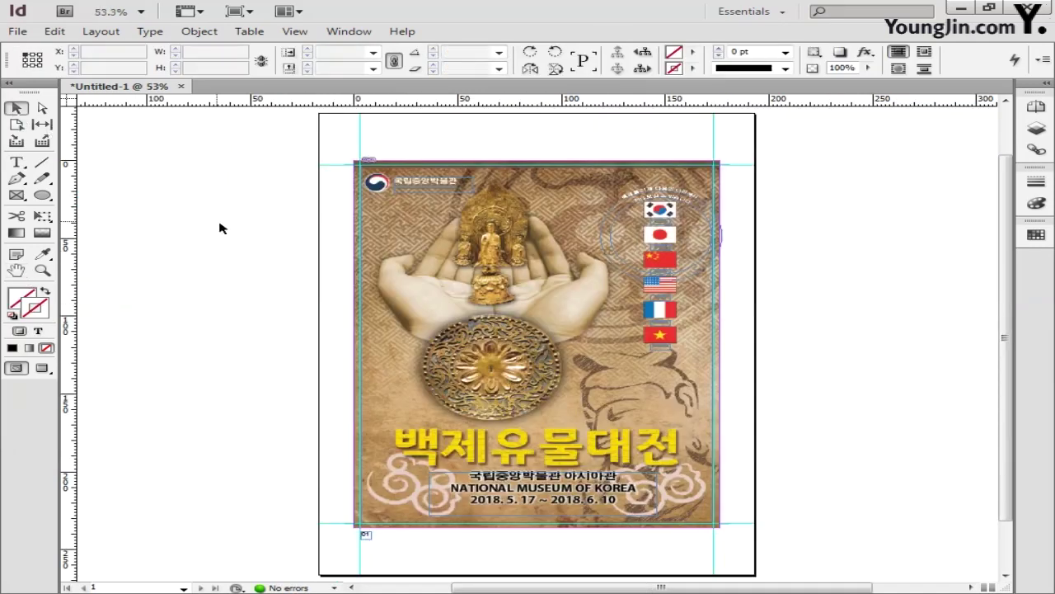
key(d)
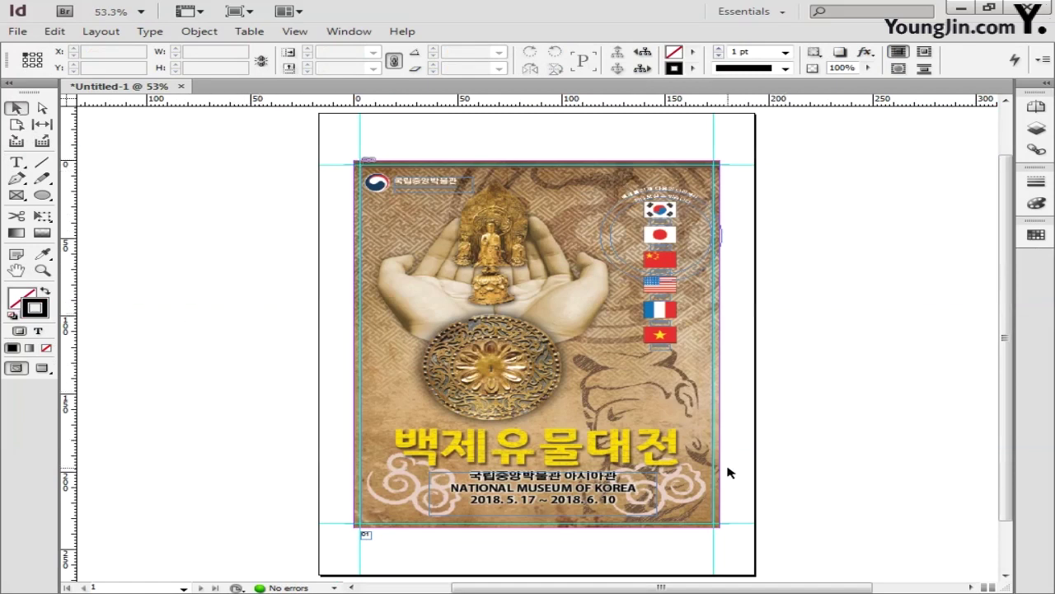
- Save the document as 01 in the 작업 folder in InDesign CS6 format, replacing the existing file
key(ctrl+s)
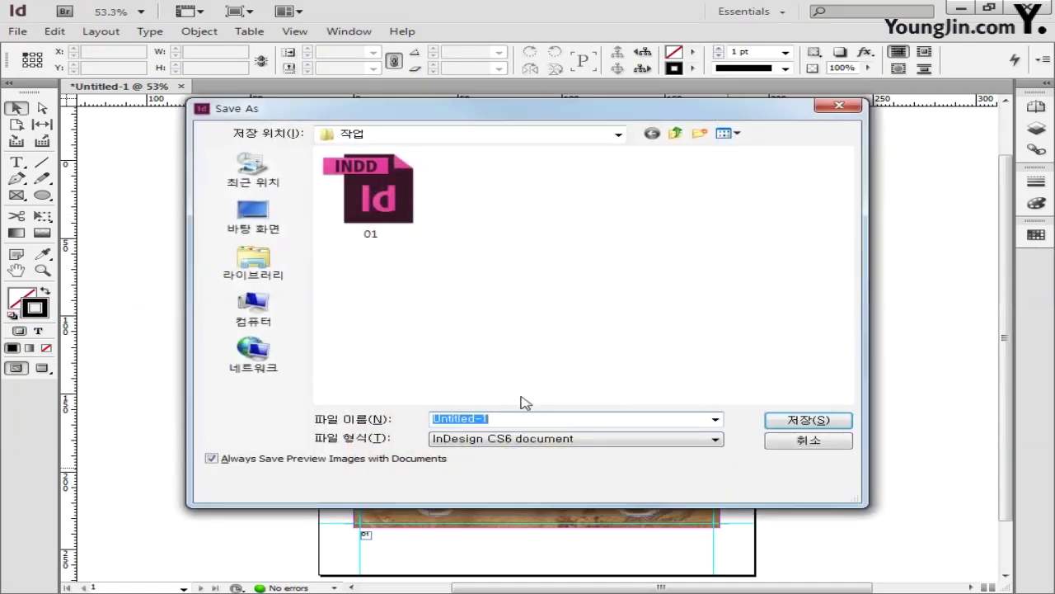
text(01)
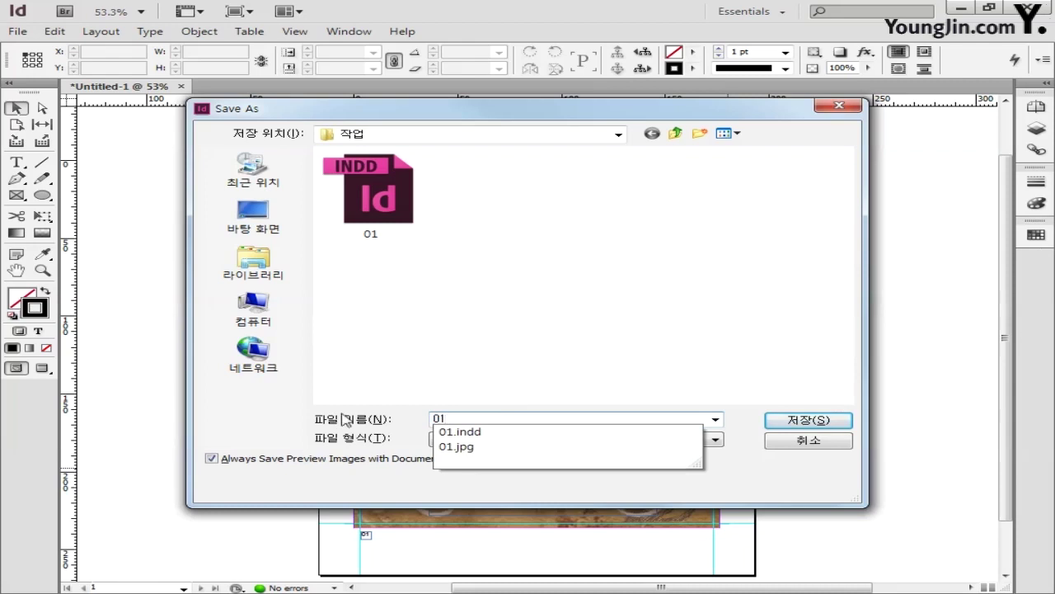
click(788, 419)
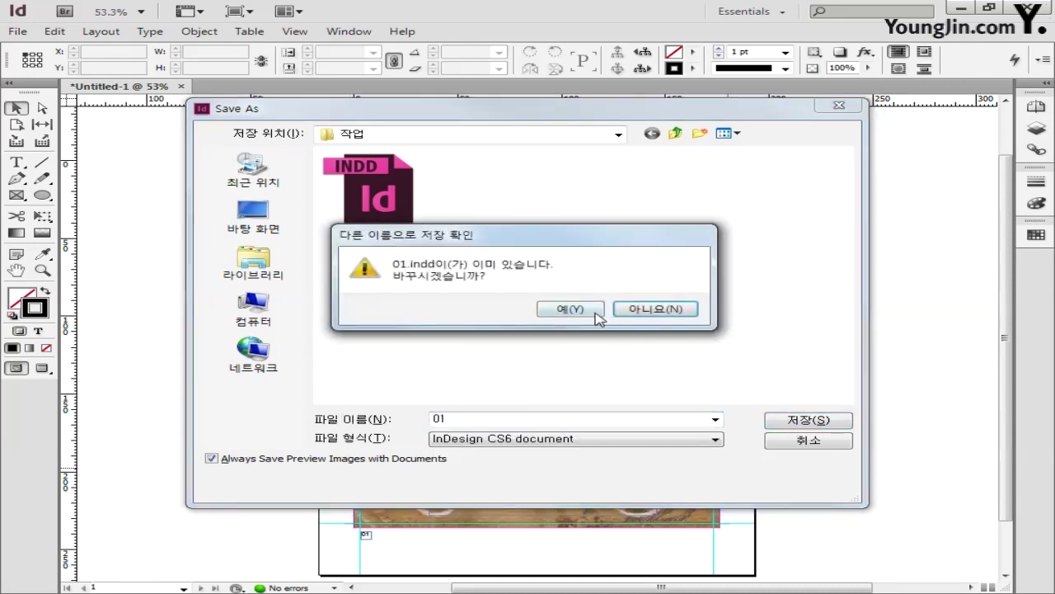
click(593, 312)
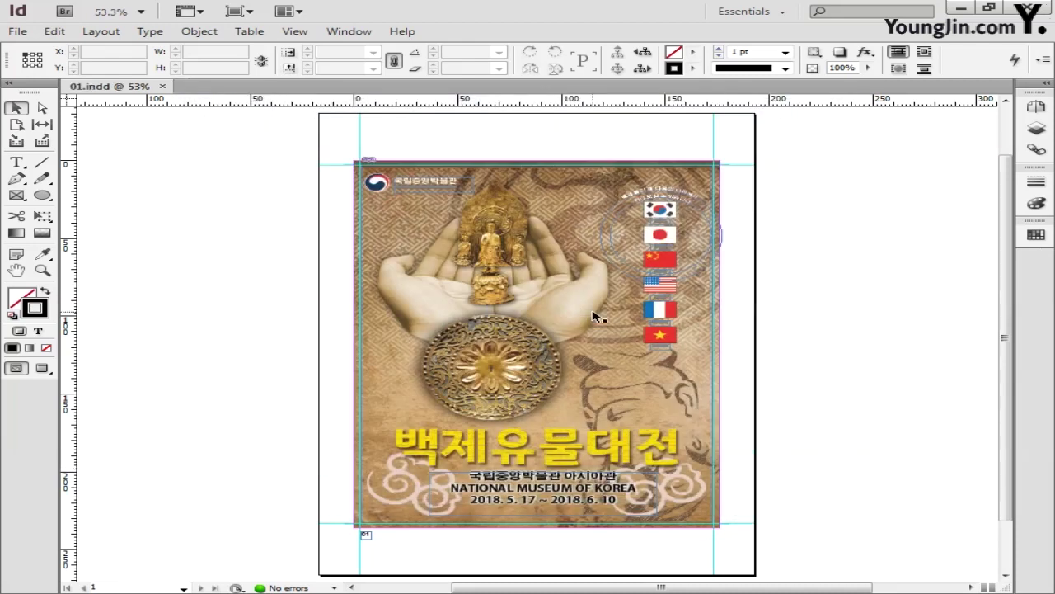